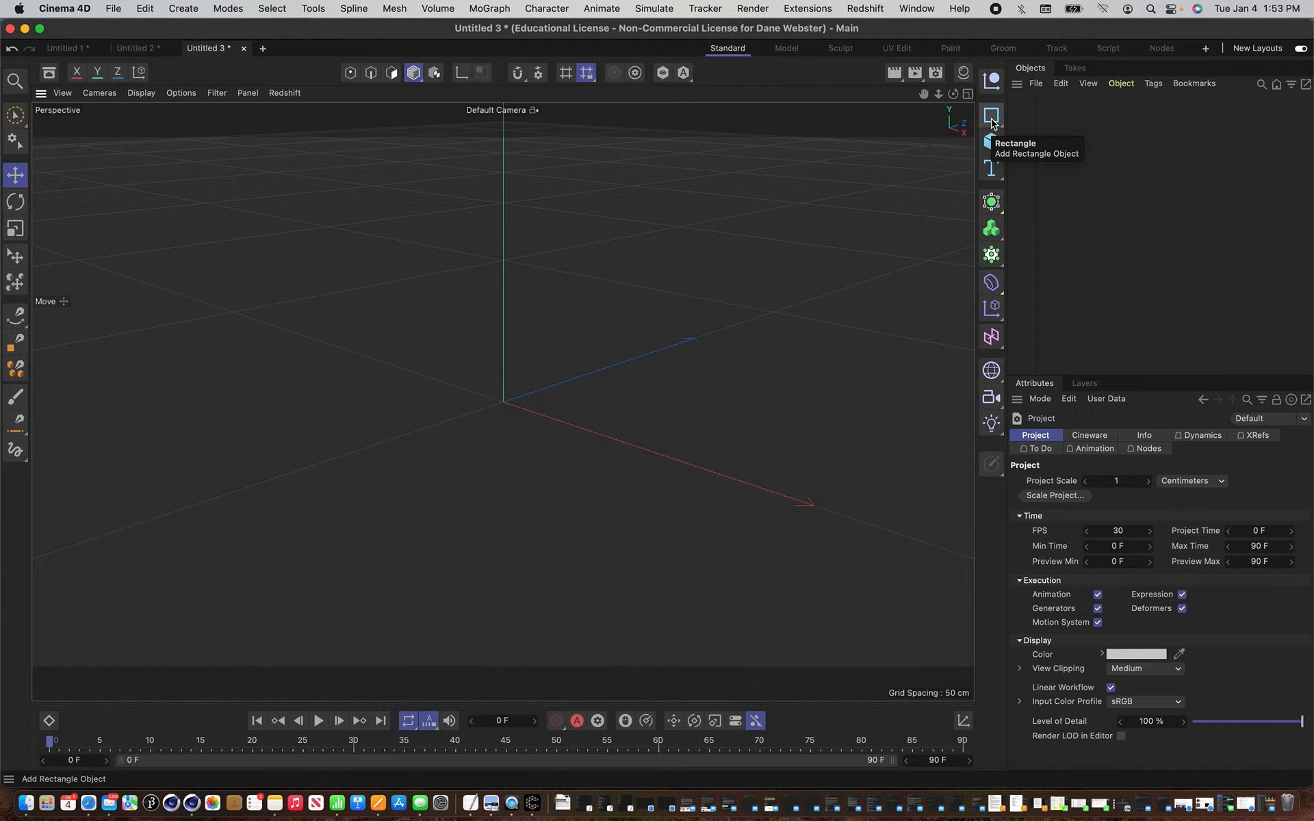
# Add a rectangle spline and set its plane to XZ so it lies flat on the ground.
pyautogui.click(992, 124)
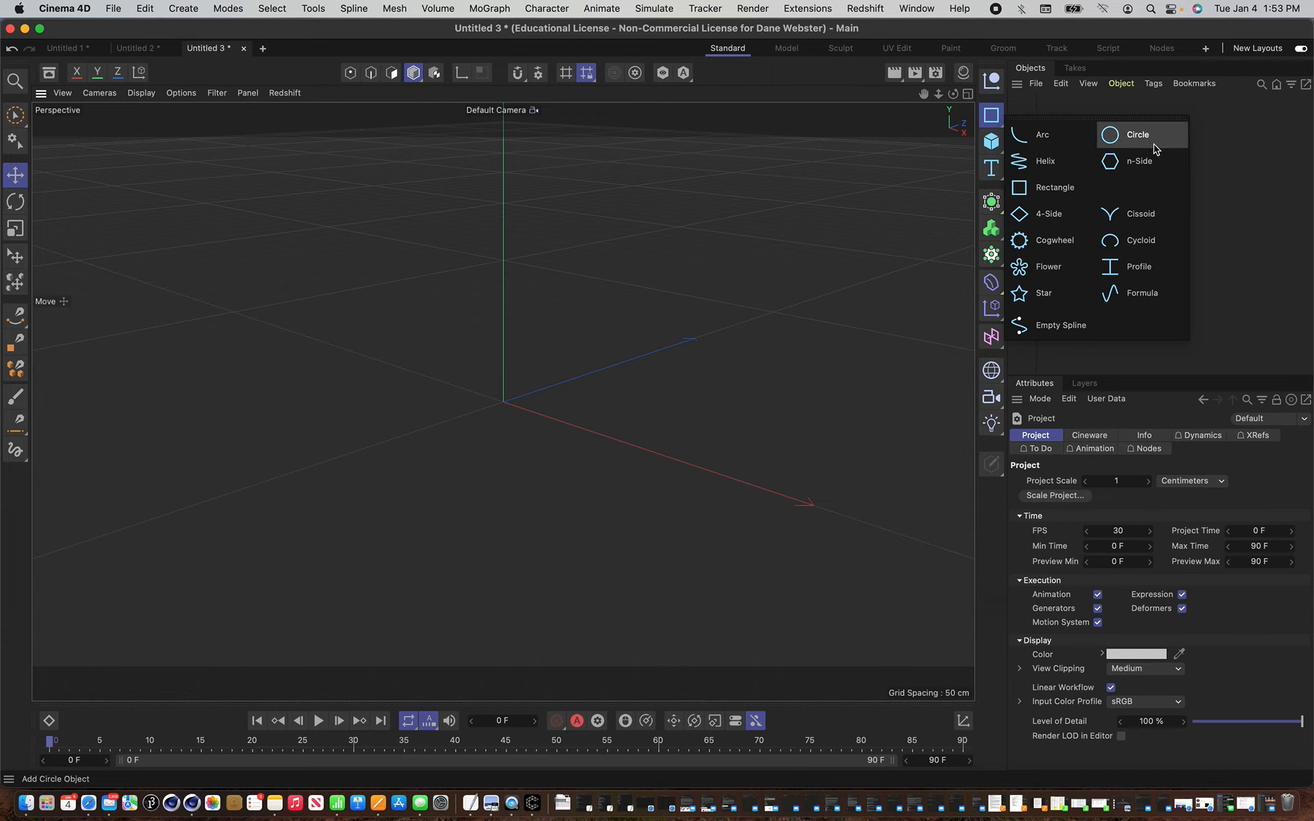
pyautogui.click(1058, 185)
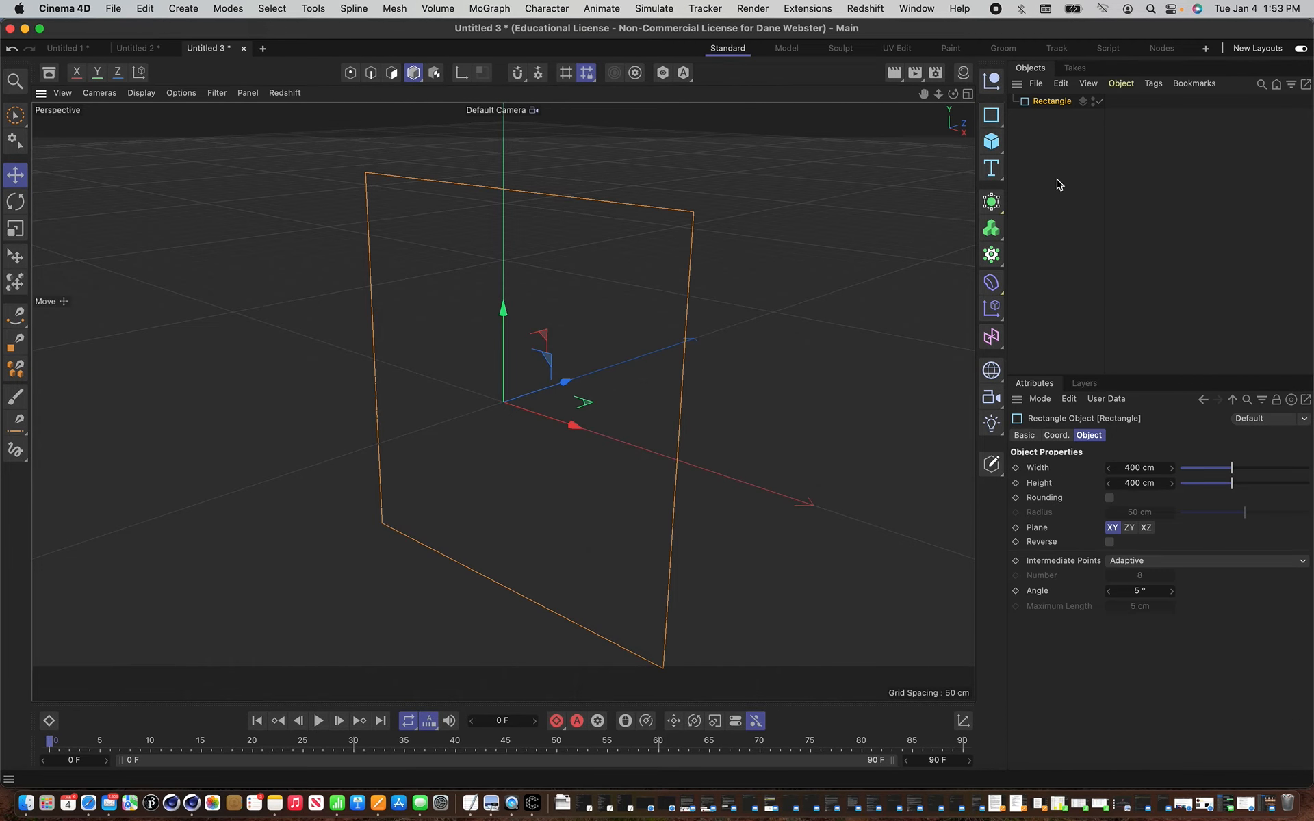
pyautogui.moveTo(938, 94); pyautogui.dragTo(910, 113)
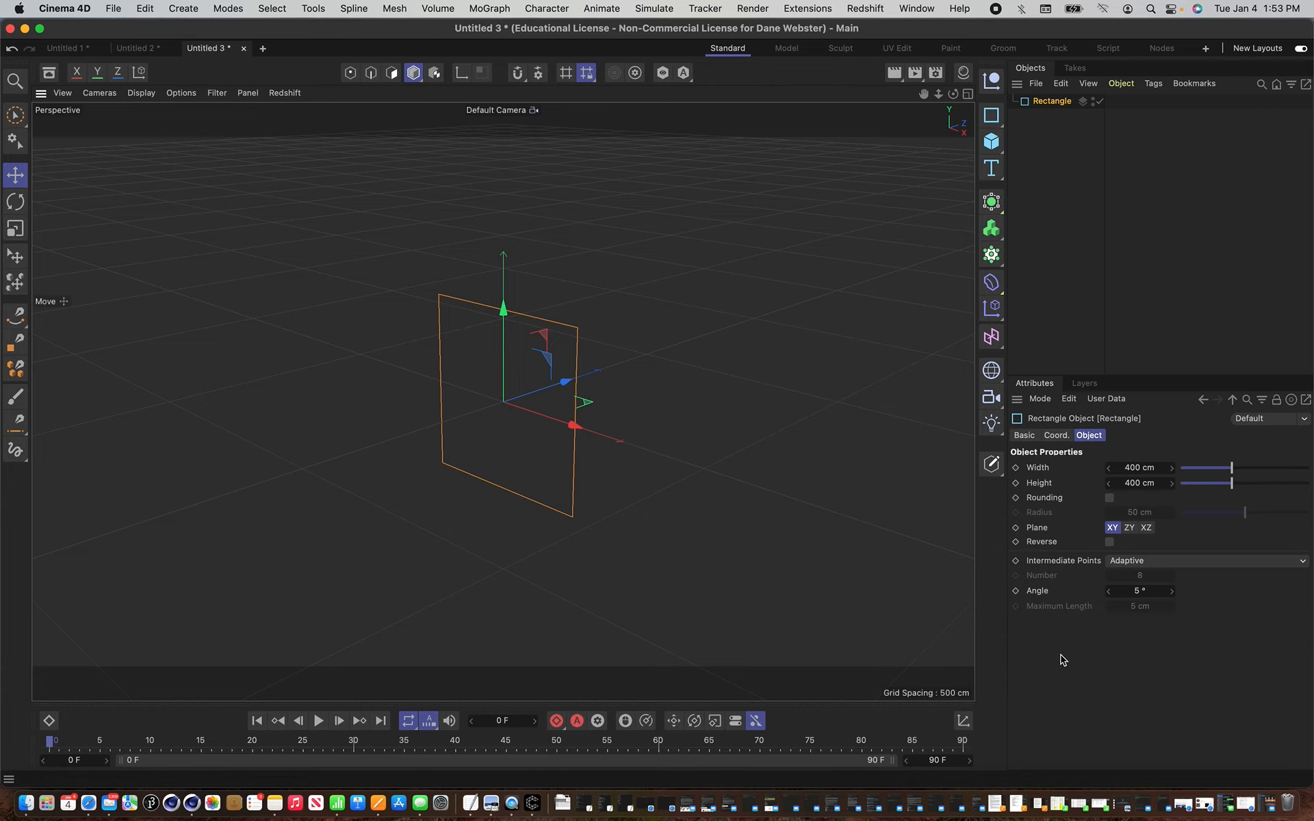
pyautogui.click(1129, 528)
pyautogui.click(1147, 529)
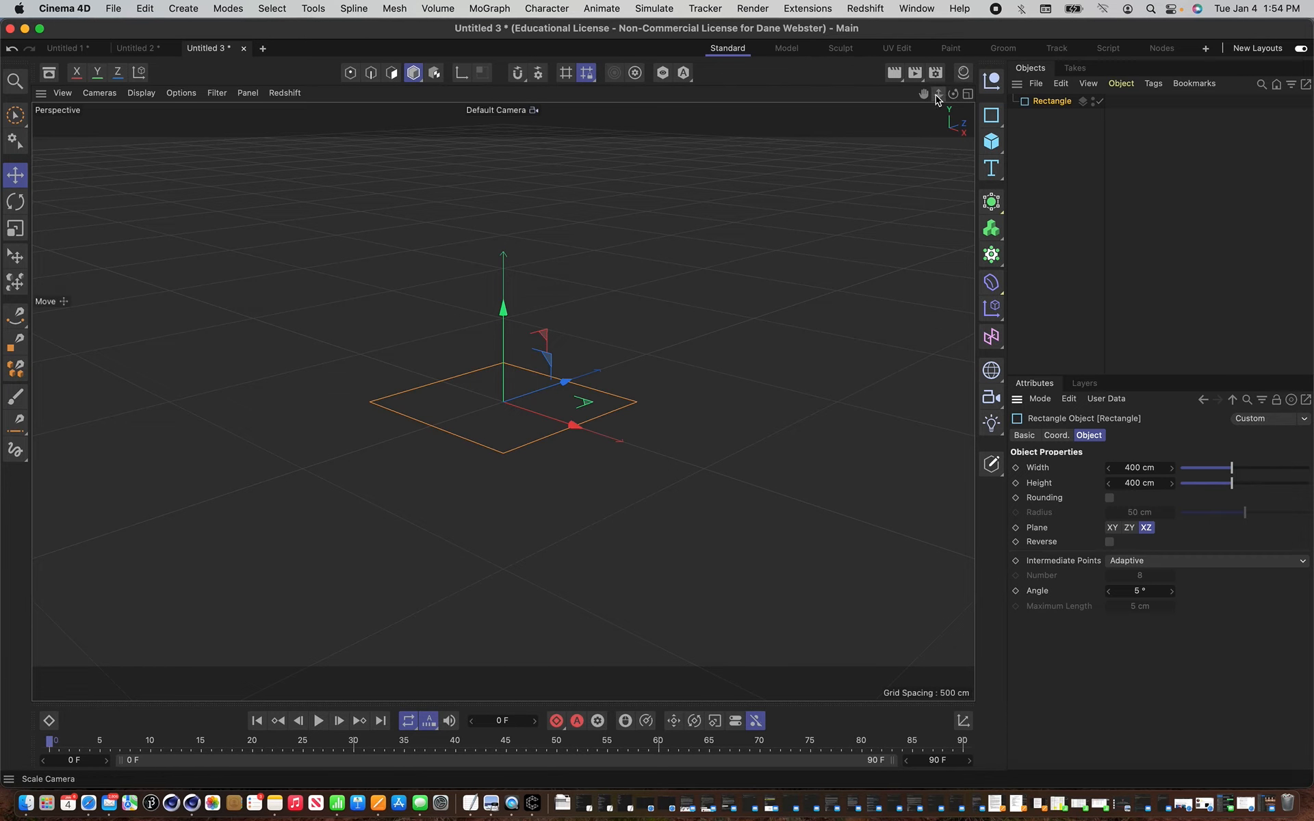
pyautogui.moveTo(923, 95); pyautogui.dragTo(600, 346)
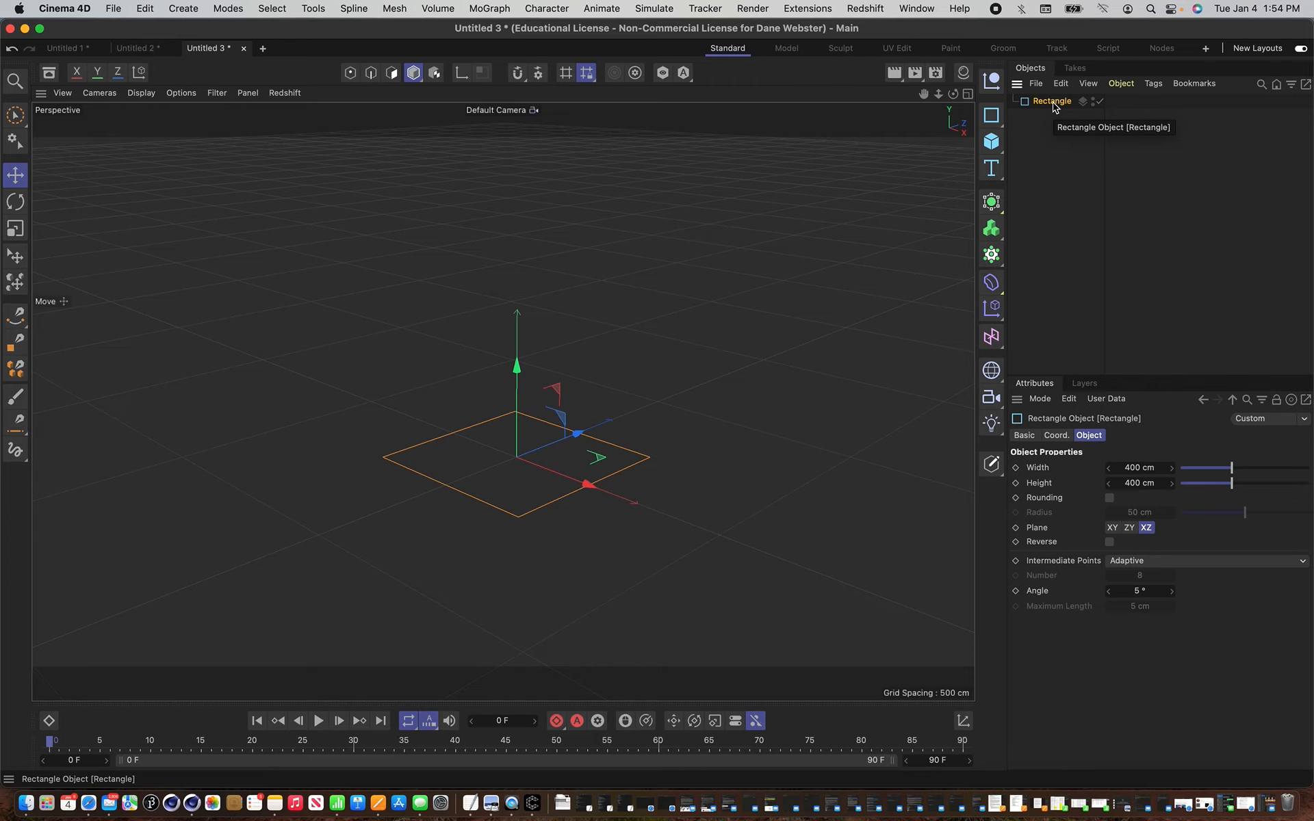
# Duplicate the rectangle spline and set the copy's Y position to 400 cm.
pyautogui.press('super+c')
pyautogui.press('super+v')
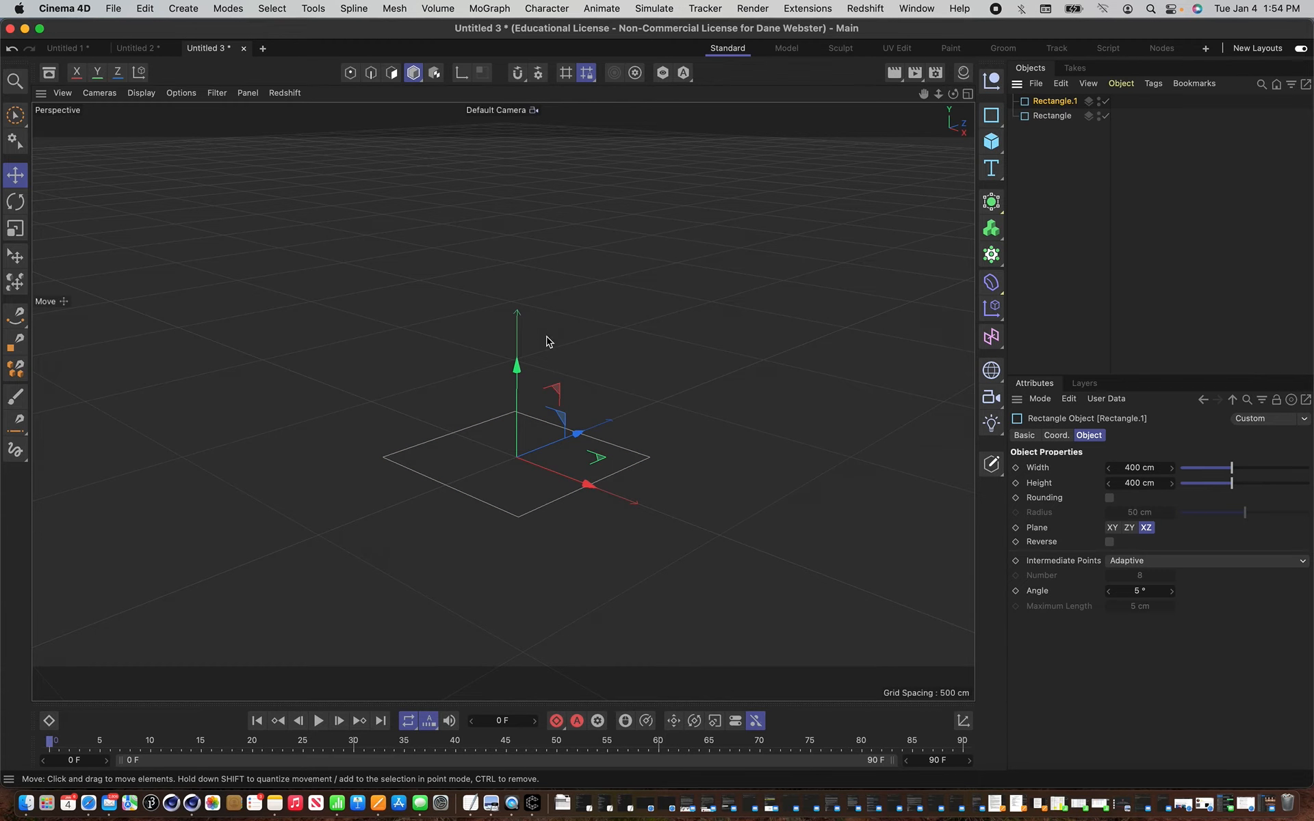
pyautogui.moveTo(524, 371); pyautogui.dragTo(526, 225)
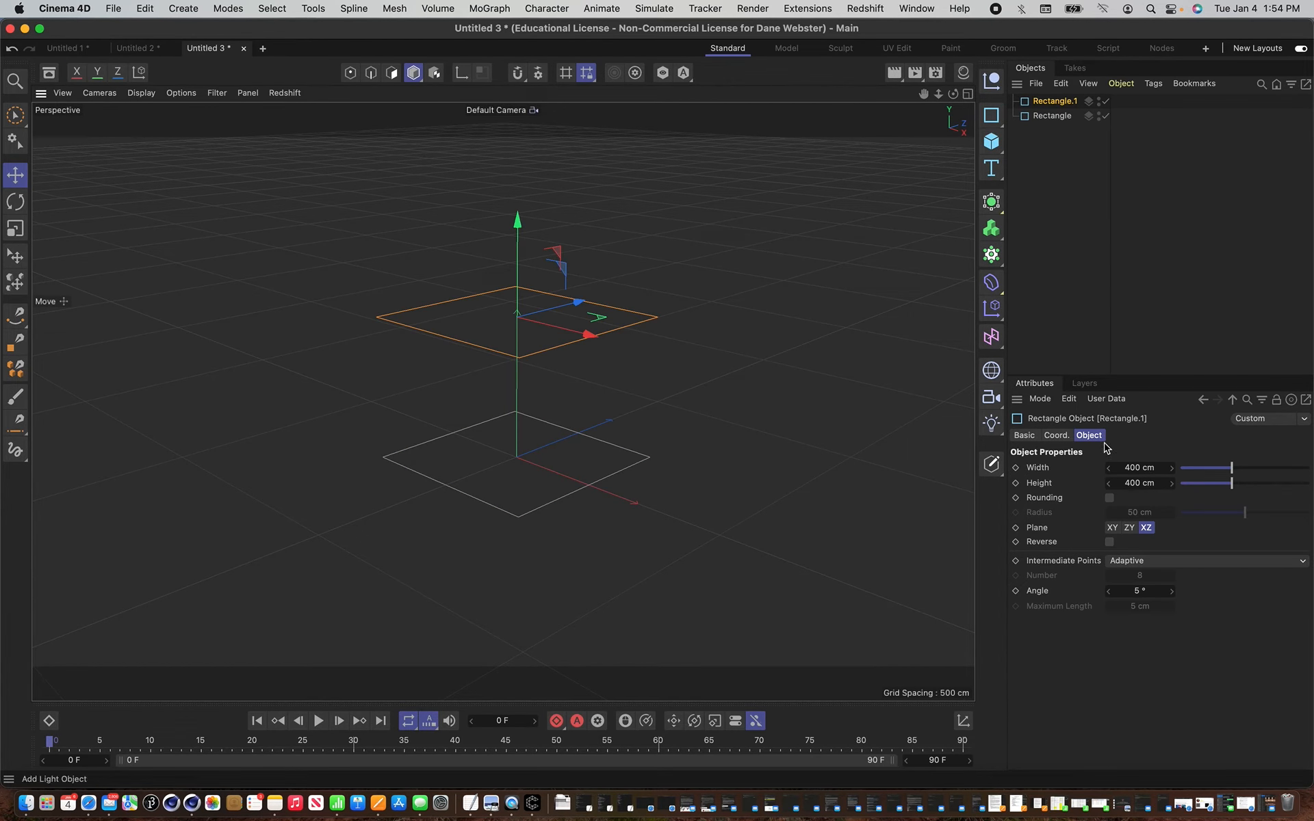
pyautogui.click(1056, 435)
pyautogui.doubleClick(1086, 483)
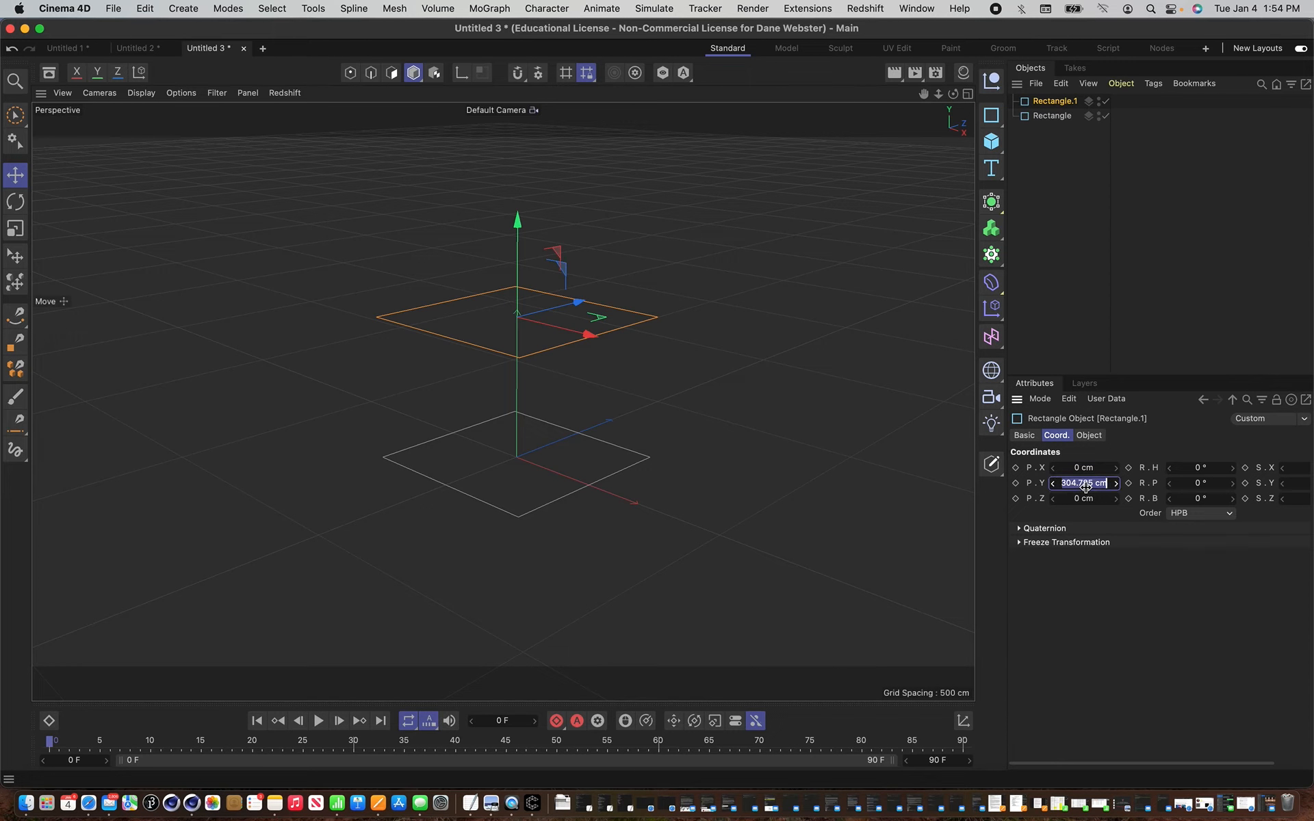
pyautogui.write('400')
pyautogui.press('Return')
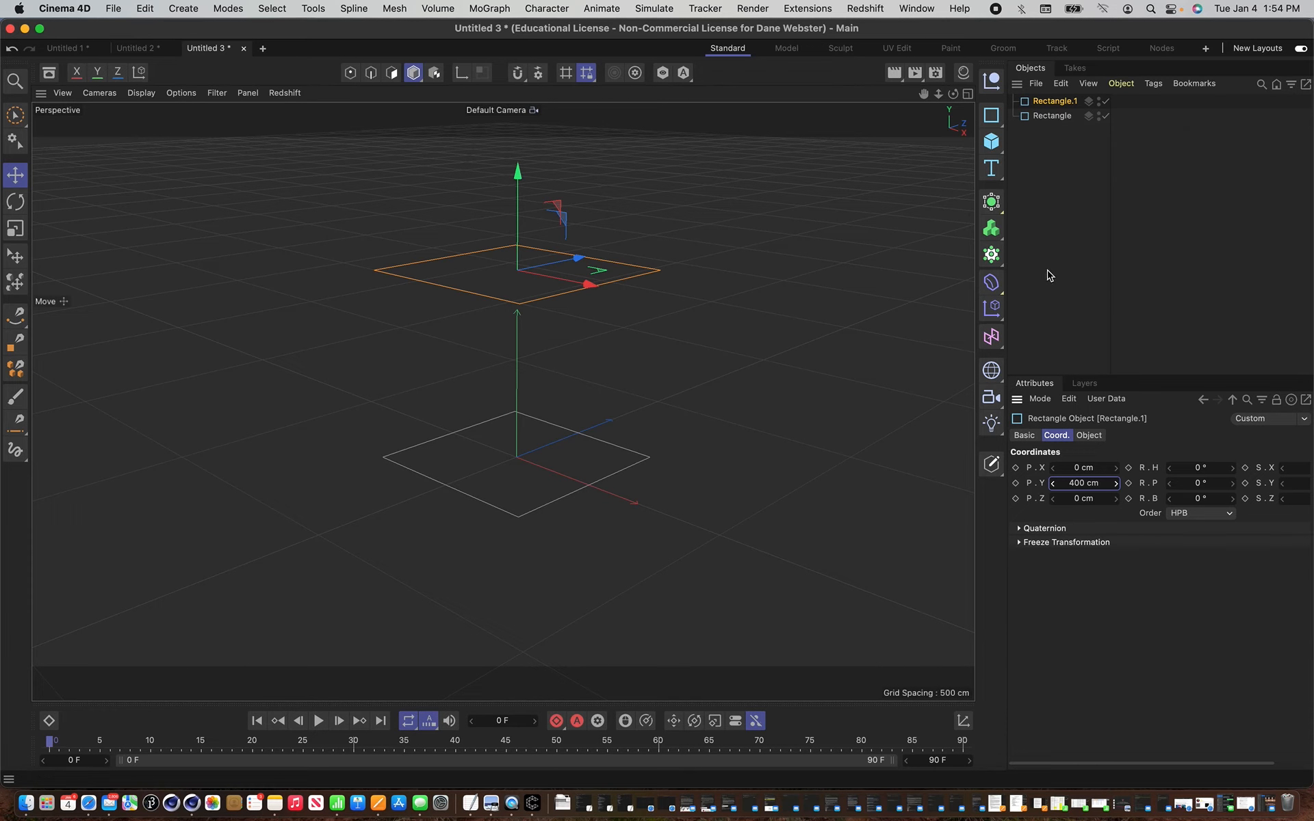
# Add a Loft generator and make both rectangle splines its children.
pyautogui.click(991, 205)
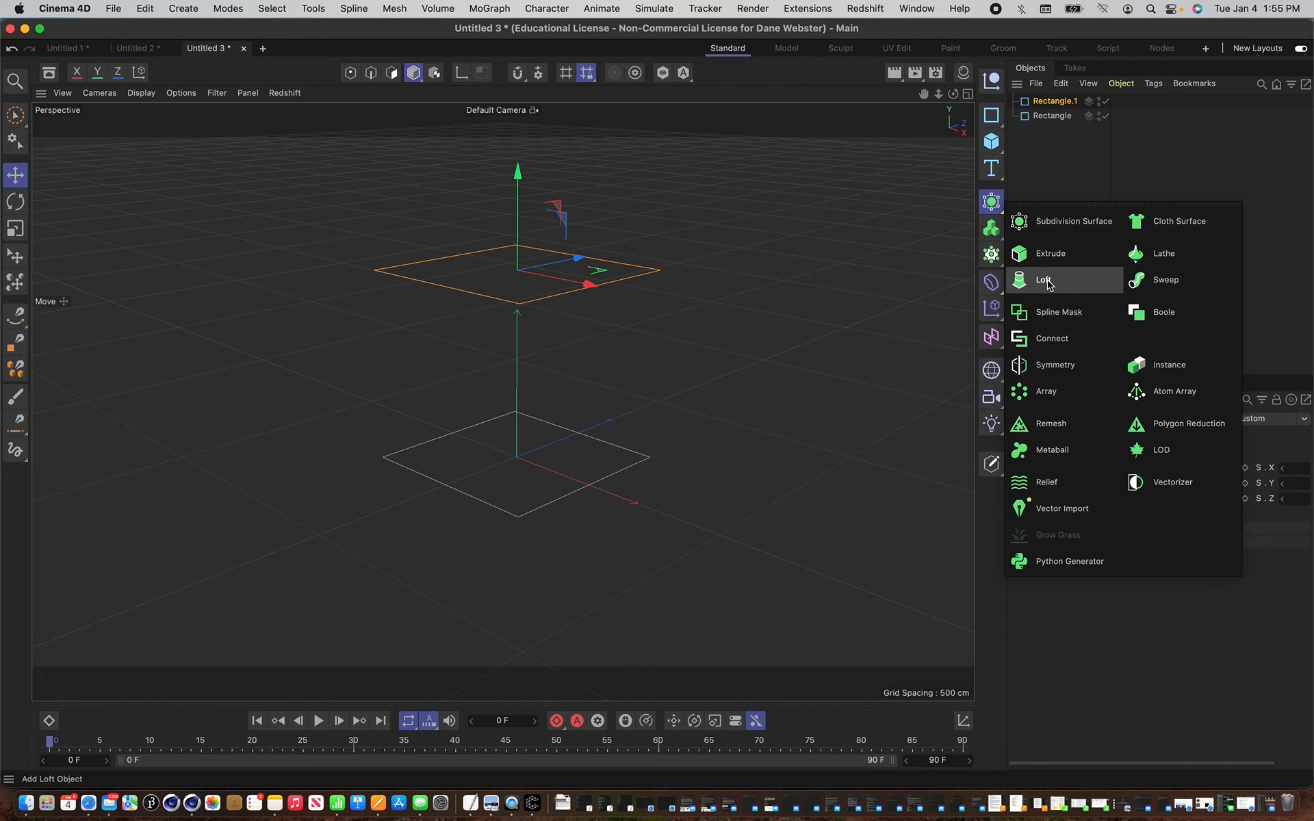
pyautogui.click(1049, 284)
pyautogui.moveTo(1045, 122)
pyautogui.mouseDown()
pyautogui.moveTo(1042, 102)
pyautogui.moveTo(1057, 135)
pyautogui.mouseUp()
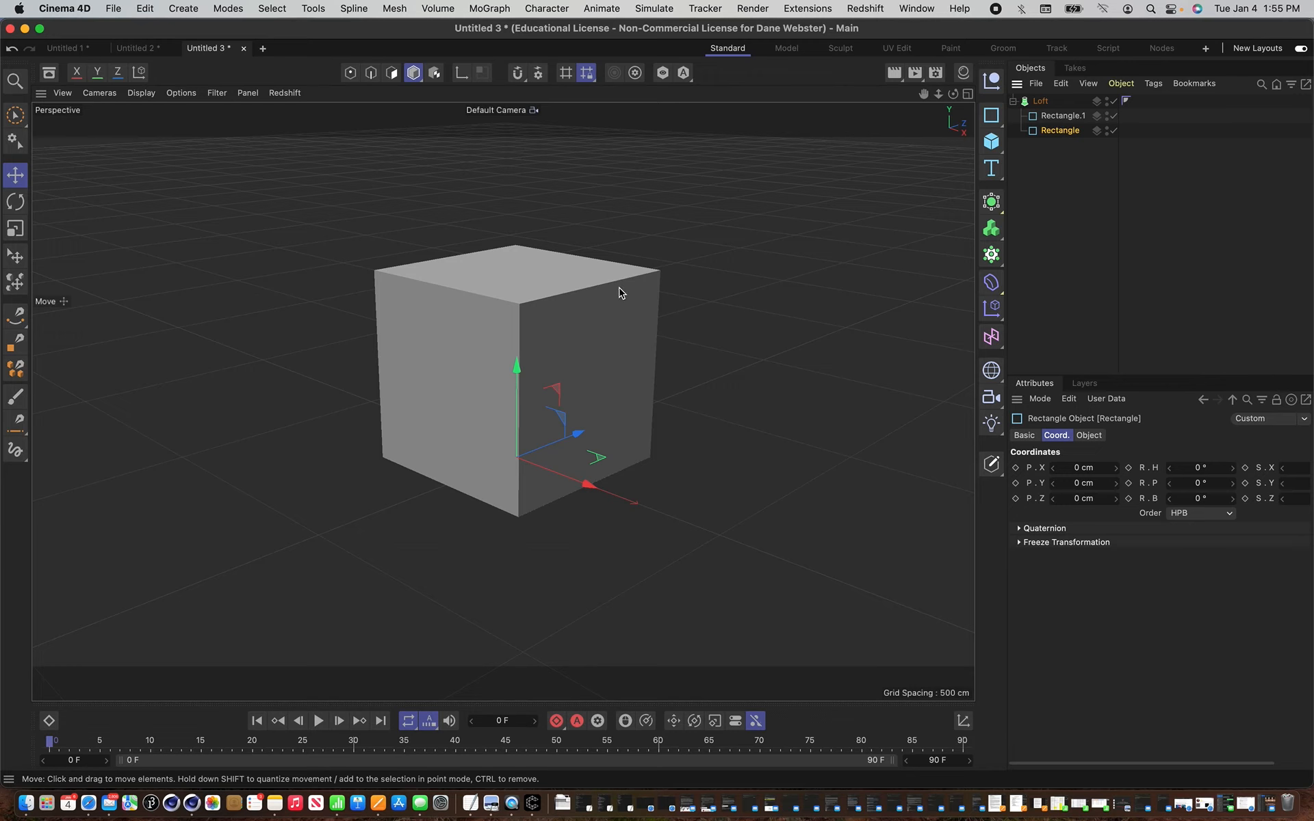
pyautogui.moveTo(517, 373); pyautogui.dragTo(519, 434)
pyautogui.press('super+z')
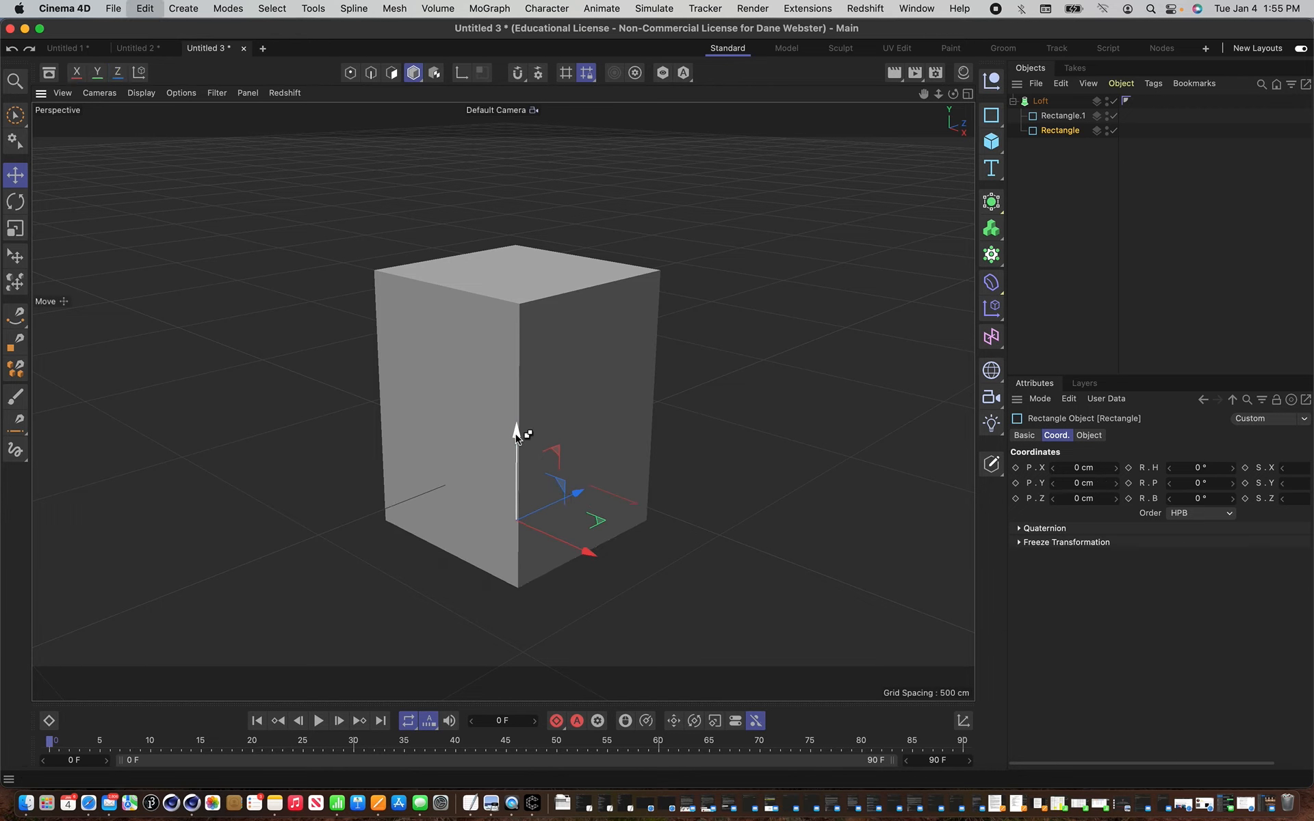
# Enable rounding on the upper rectangle and set its corner radius to 83 cm.
pyautogui.click(1061, 115)
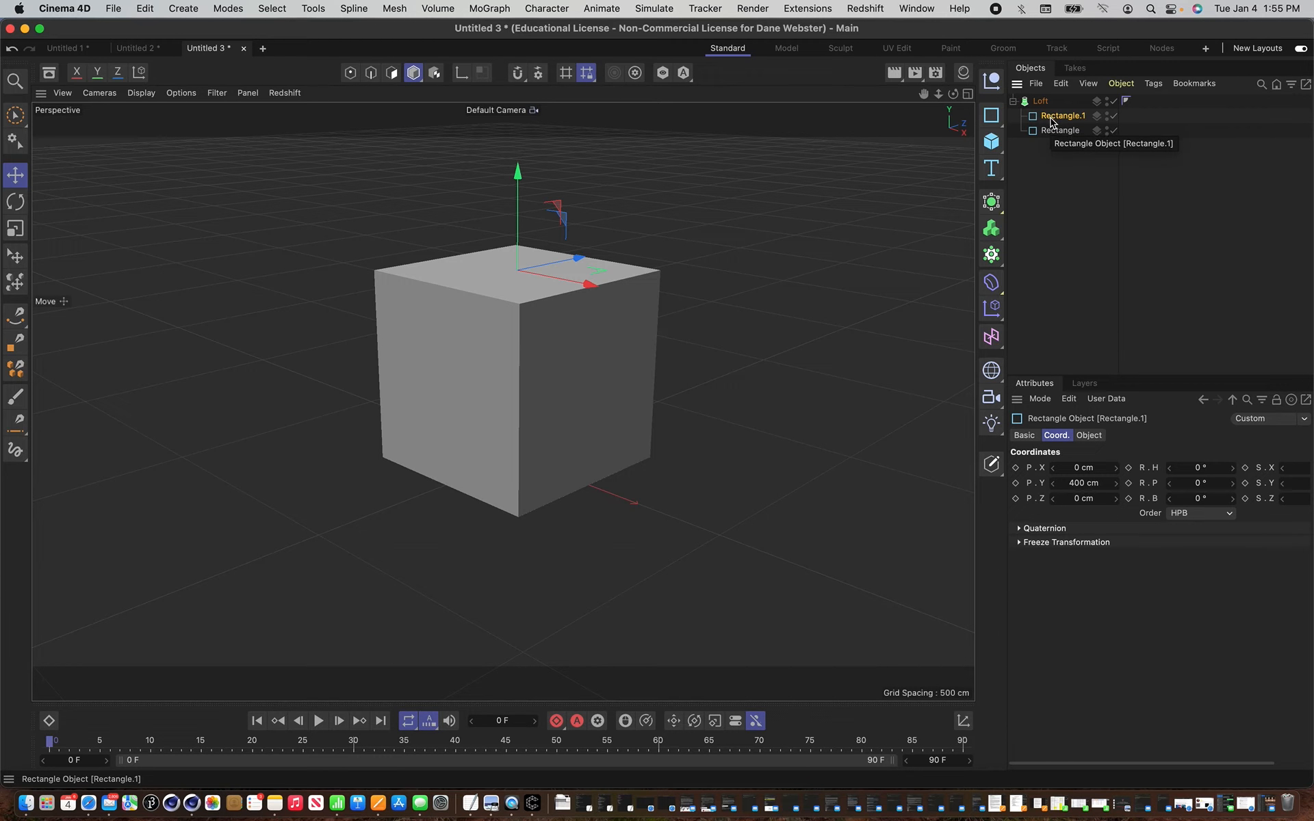
pyautogui.click(1089, 435)
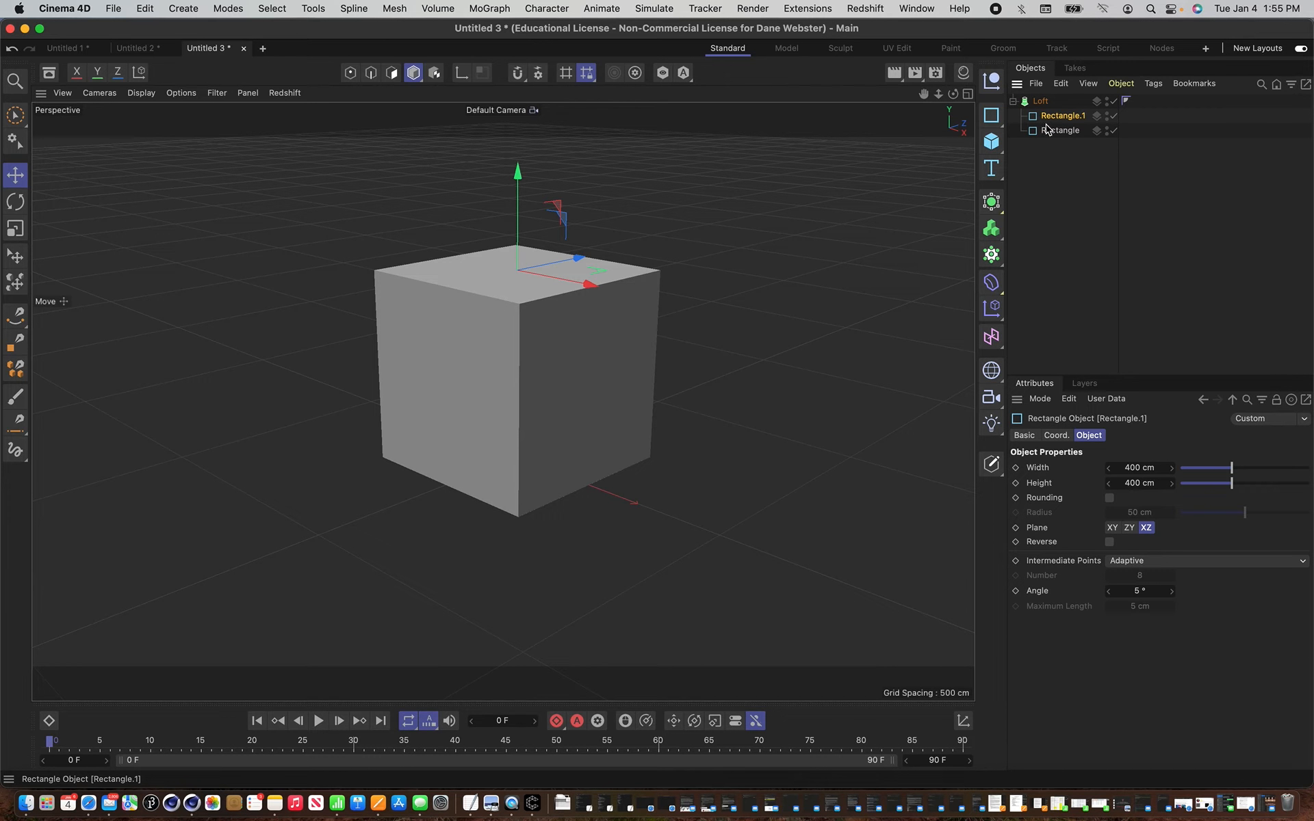
pyautogui.click(1109, 498)
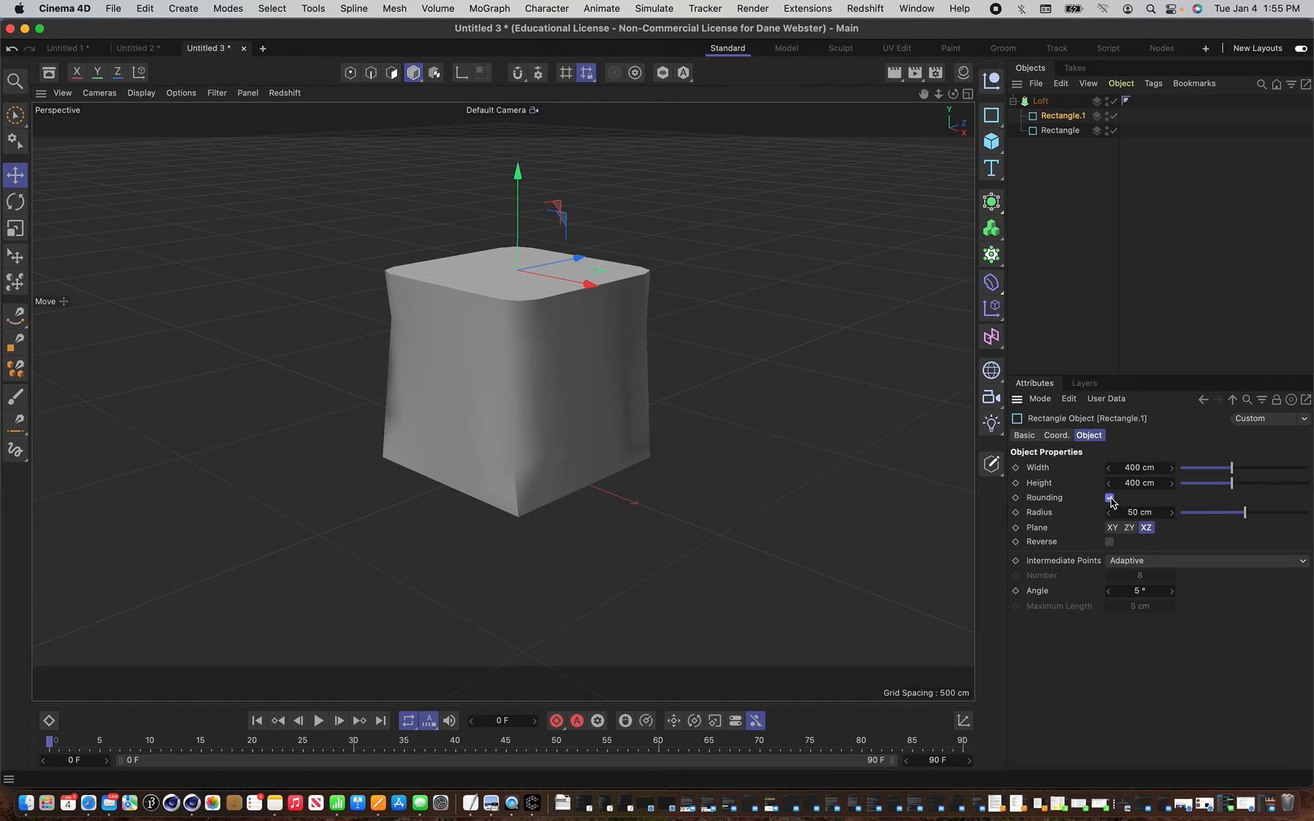
pyautogui.moveTo(1246, 513); pyautogui.dragTo(1289, 522)
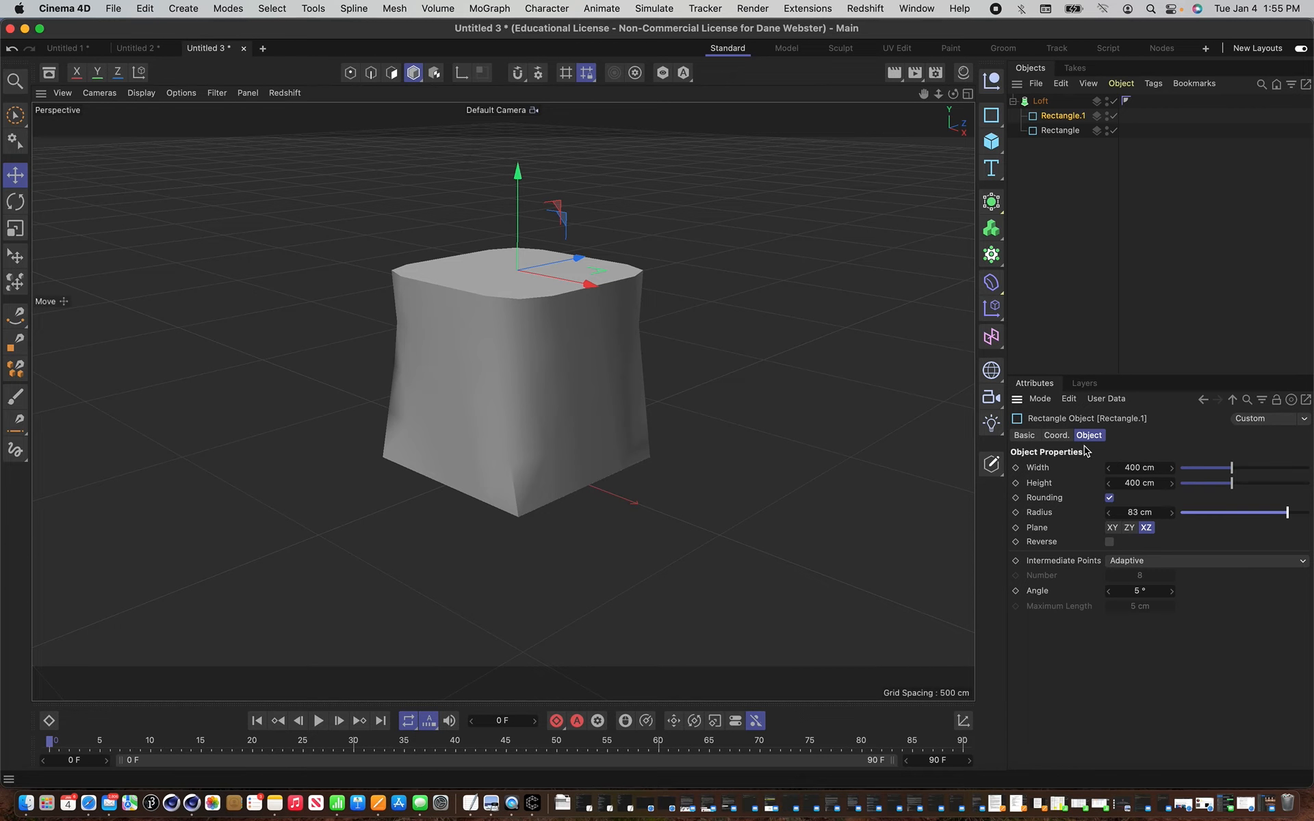
# Rotate the upper rectangle to a heading of 30°.
pyautogui.click(1064, 437)
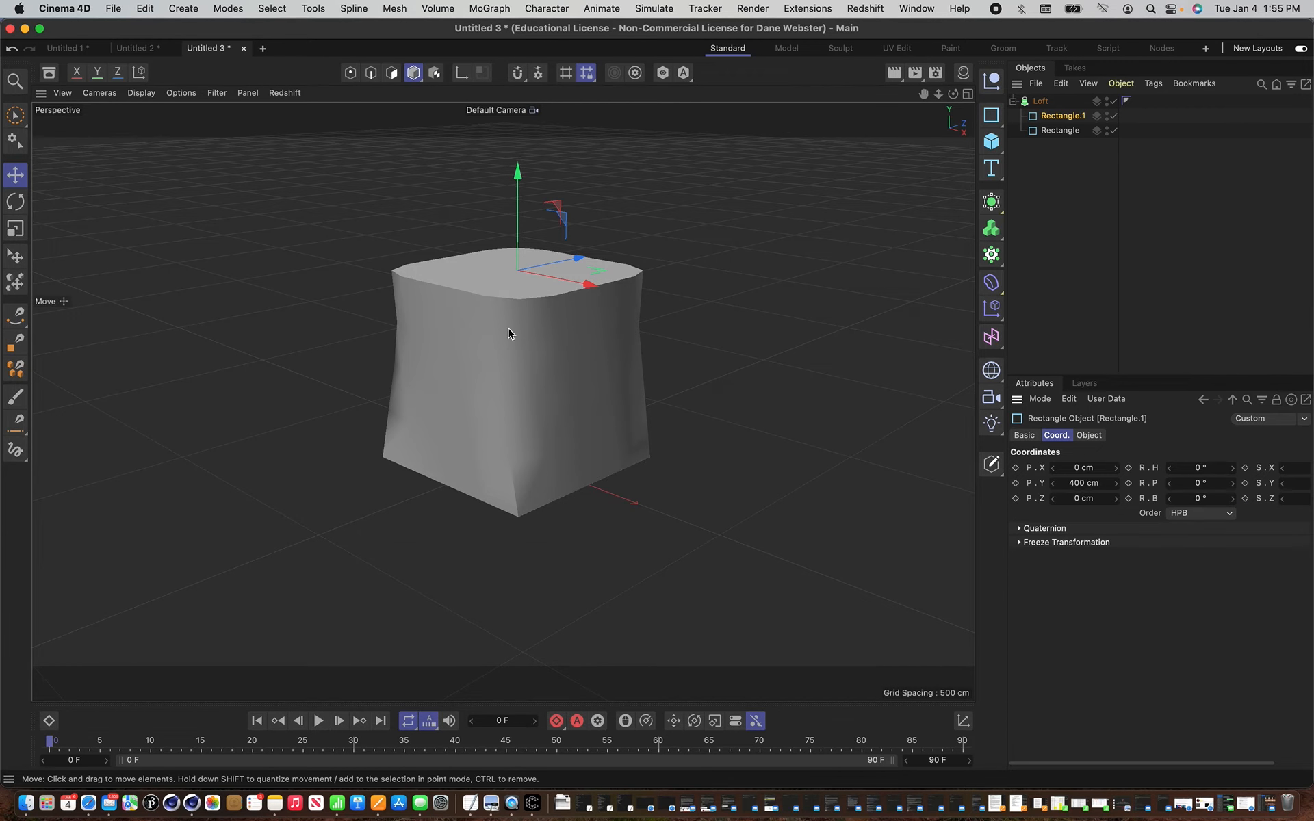
pyautogui.click(1217, 470)
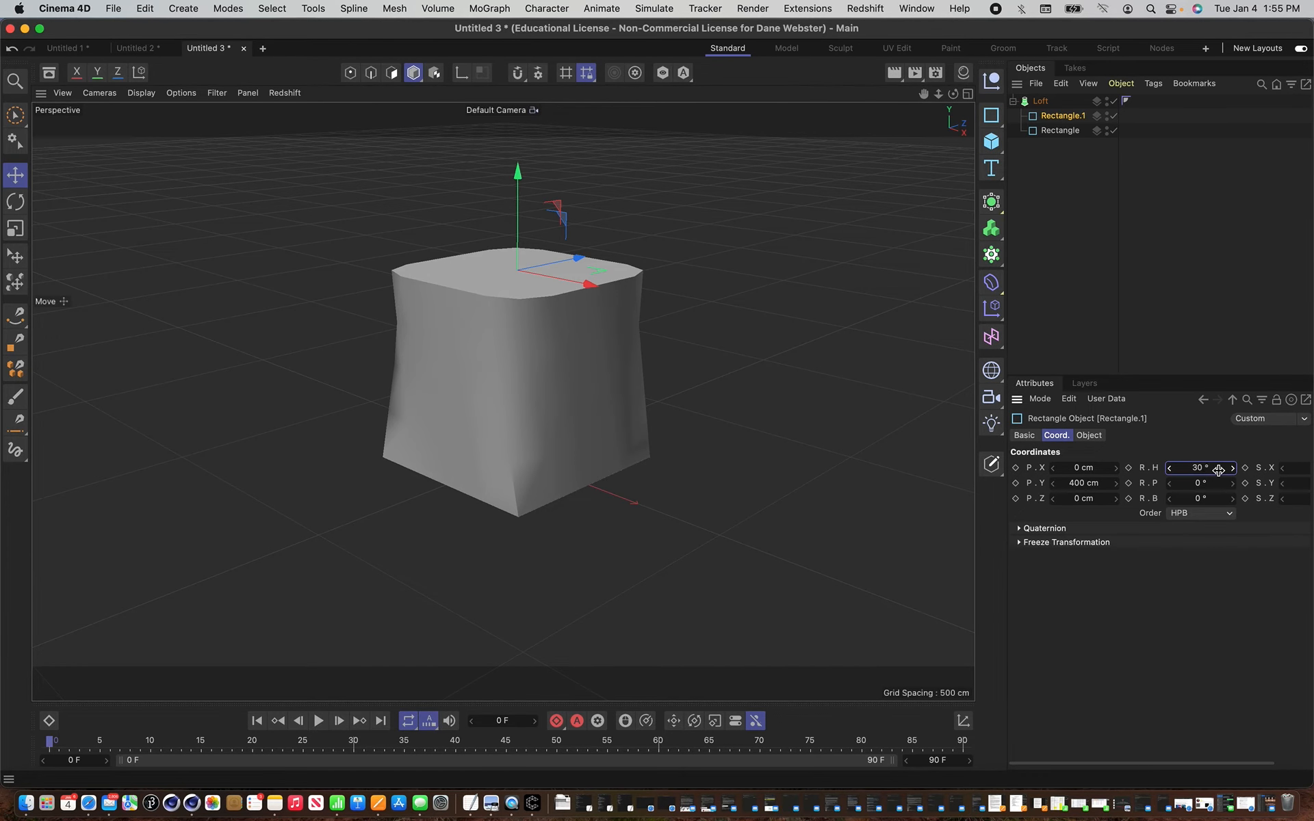
pyautogui.press('Return')
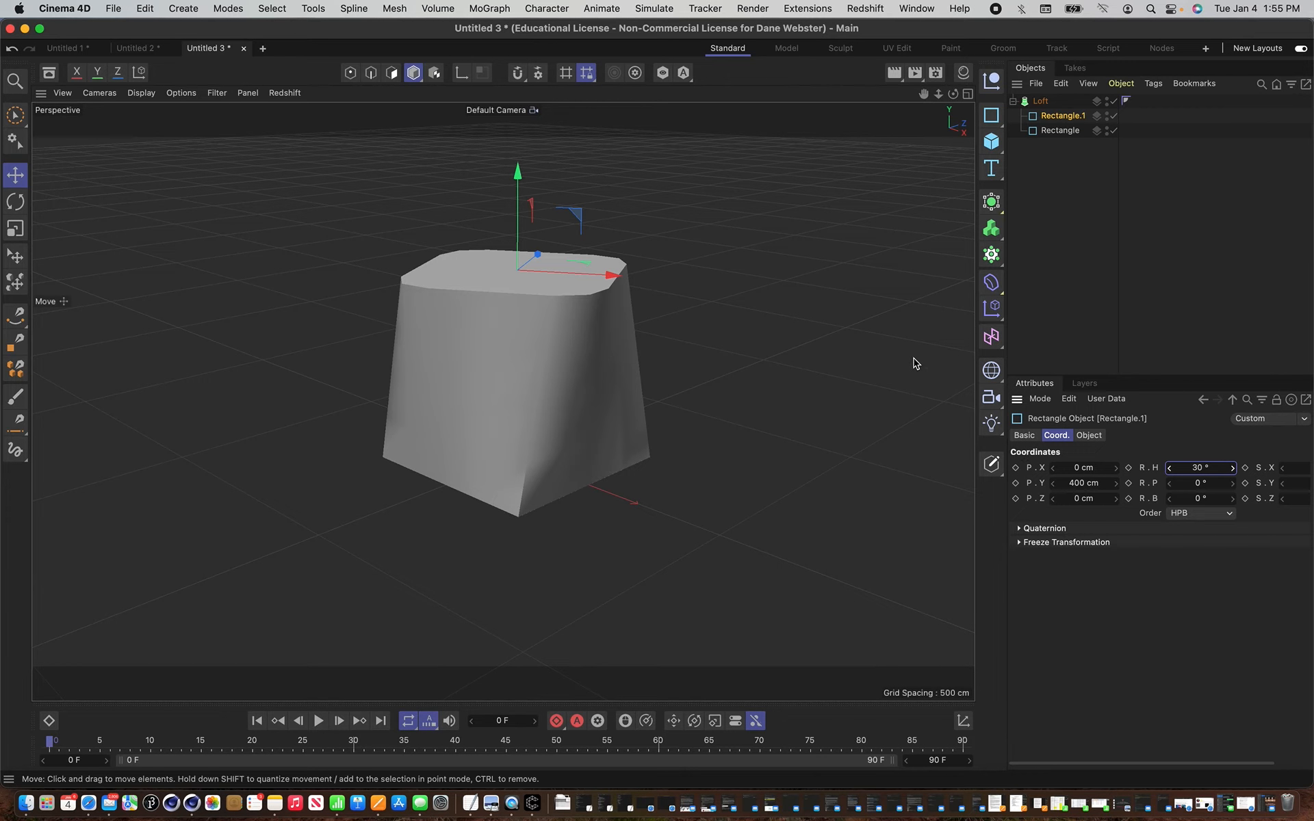
# Switch the viewport display to Gouraud Shading (Lines) to show the mesh edges.
pyautogui.click(137, 96)
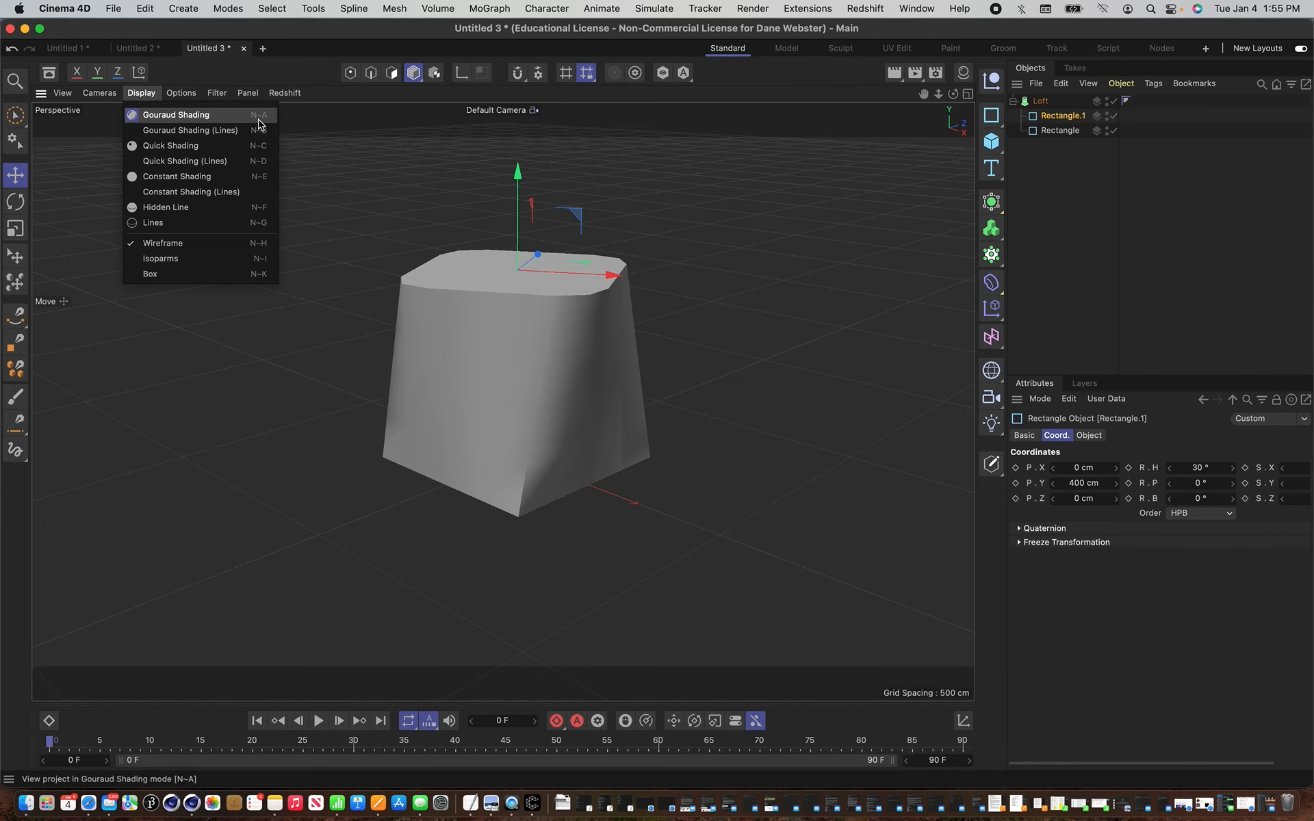
pyautogui.click(383, 236)
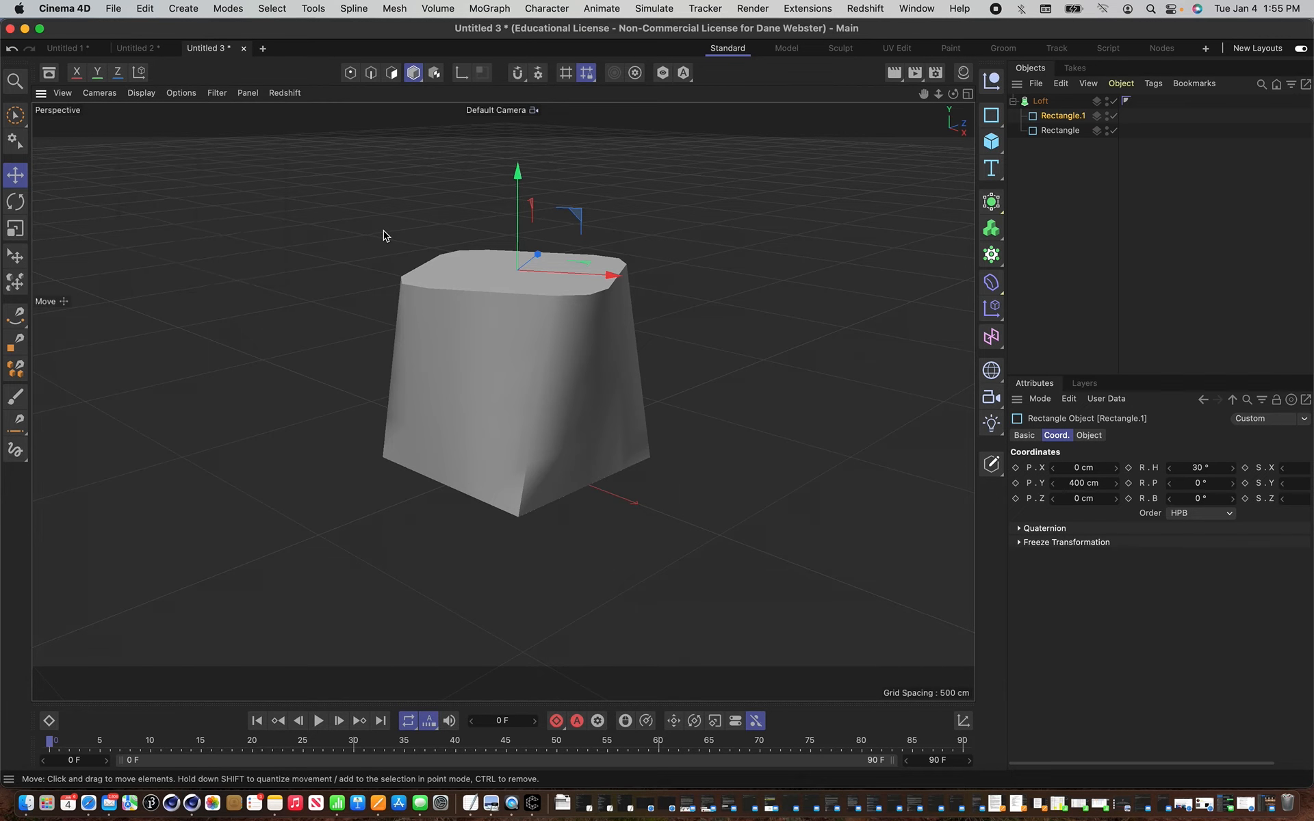
pyautogui.press('n')
pyautogui.press('b')
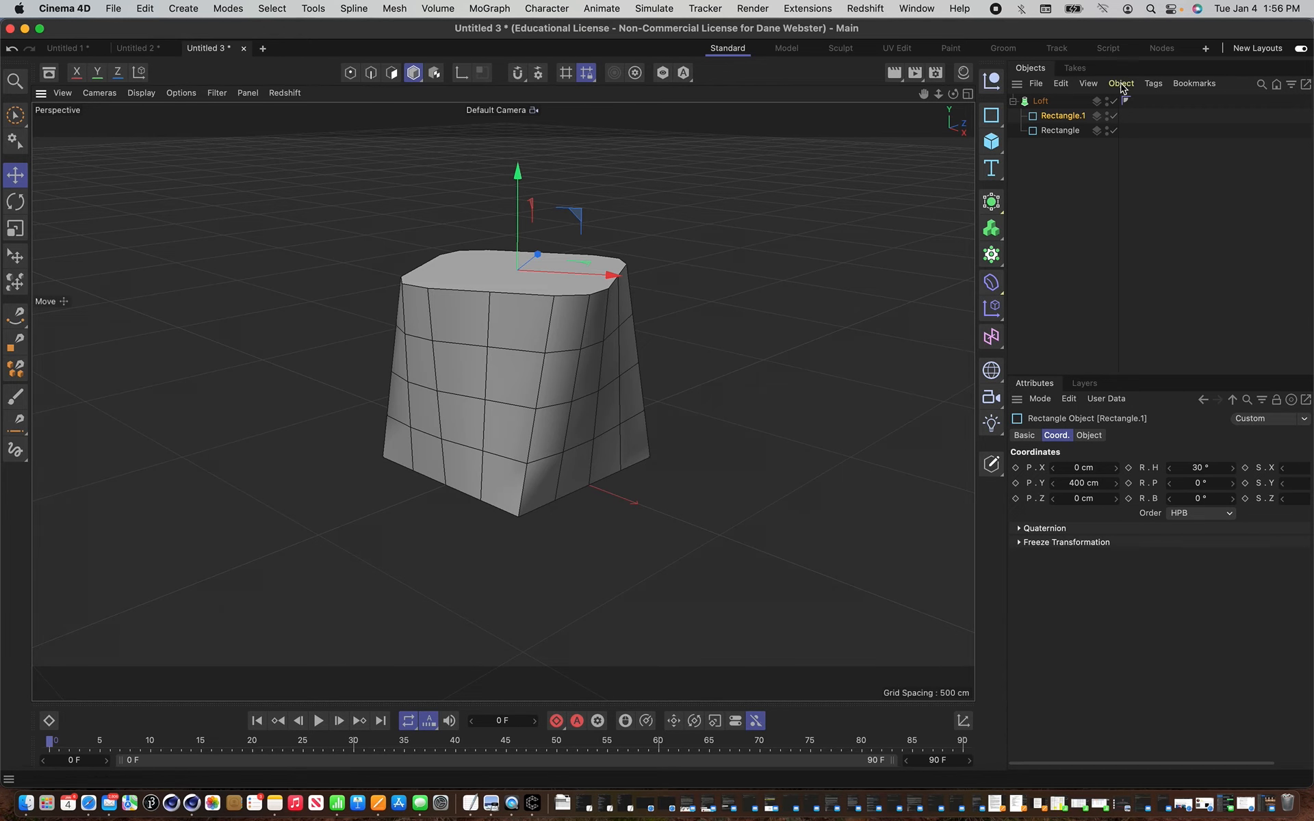
# Set the Loft's Mesh Subdivision U to 64.
pyautogui.click(1040, 101)
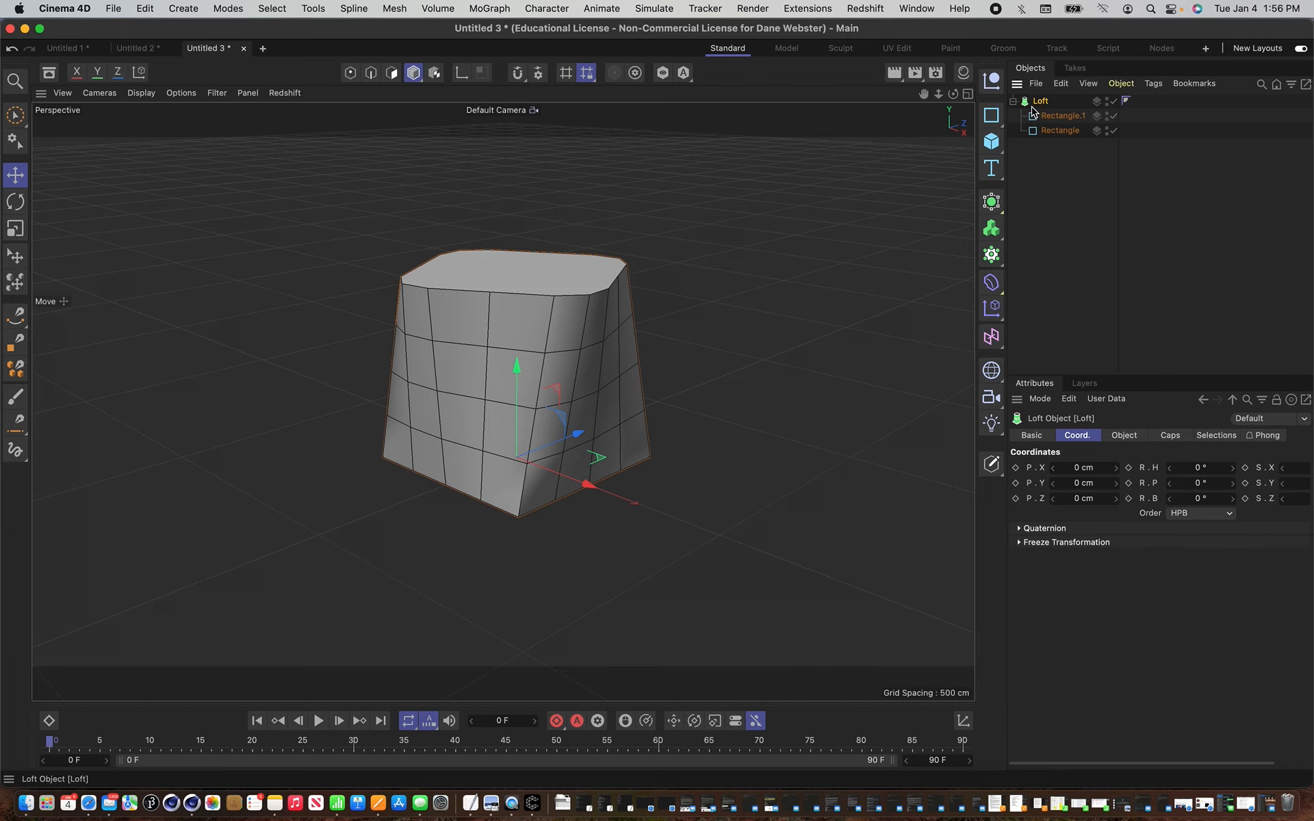
pyautogui.click(1131, 440)
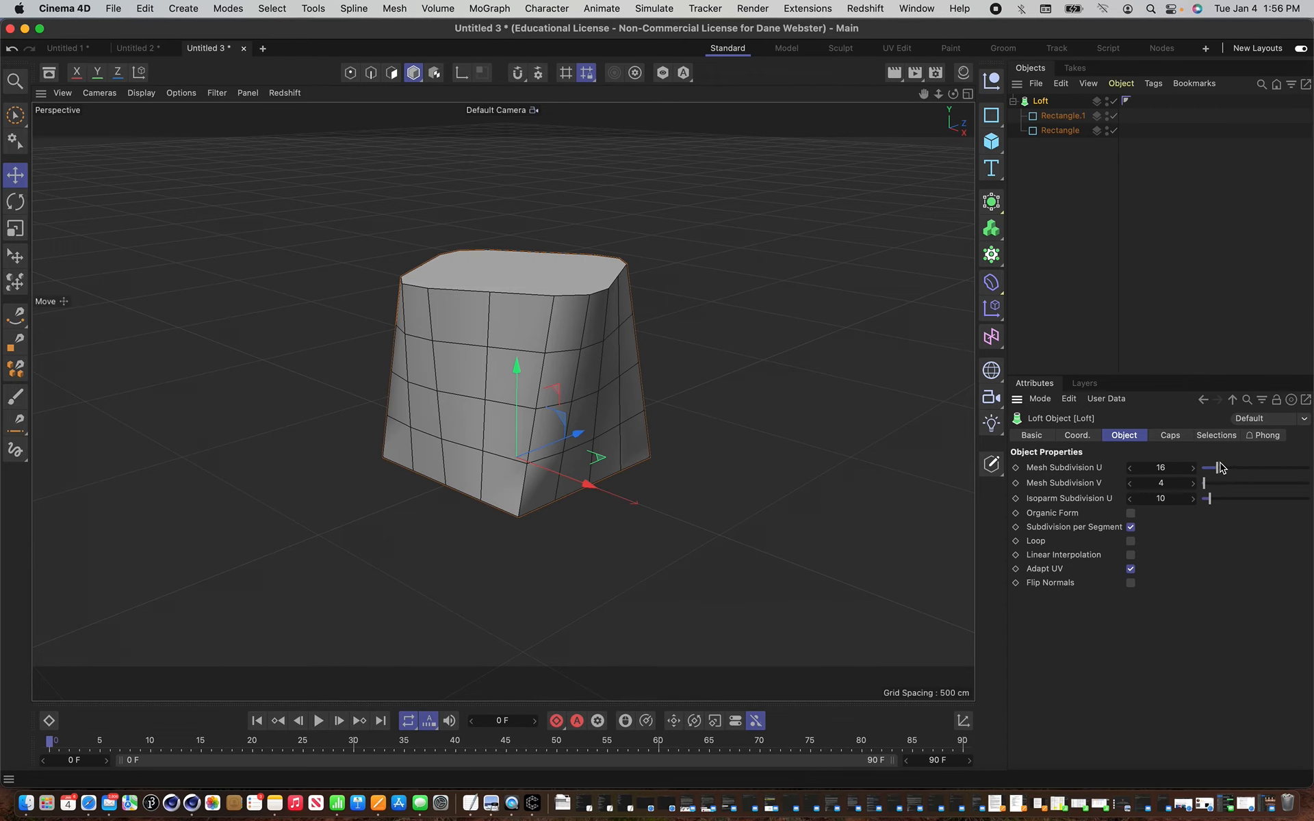
pyautogui.moveTo(1218, 468); pyautogui.dragTo(1253, 470)
pyautogui.click(1174, 467)
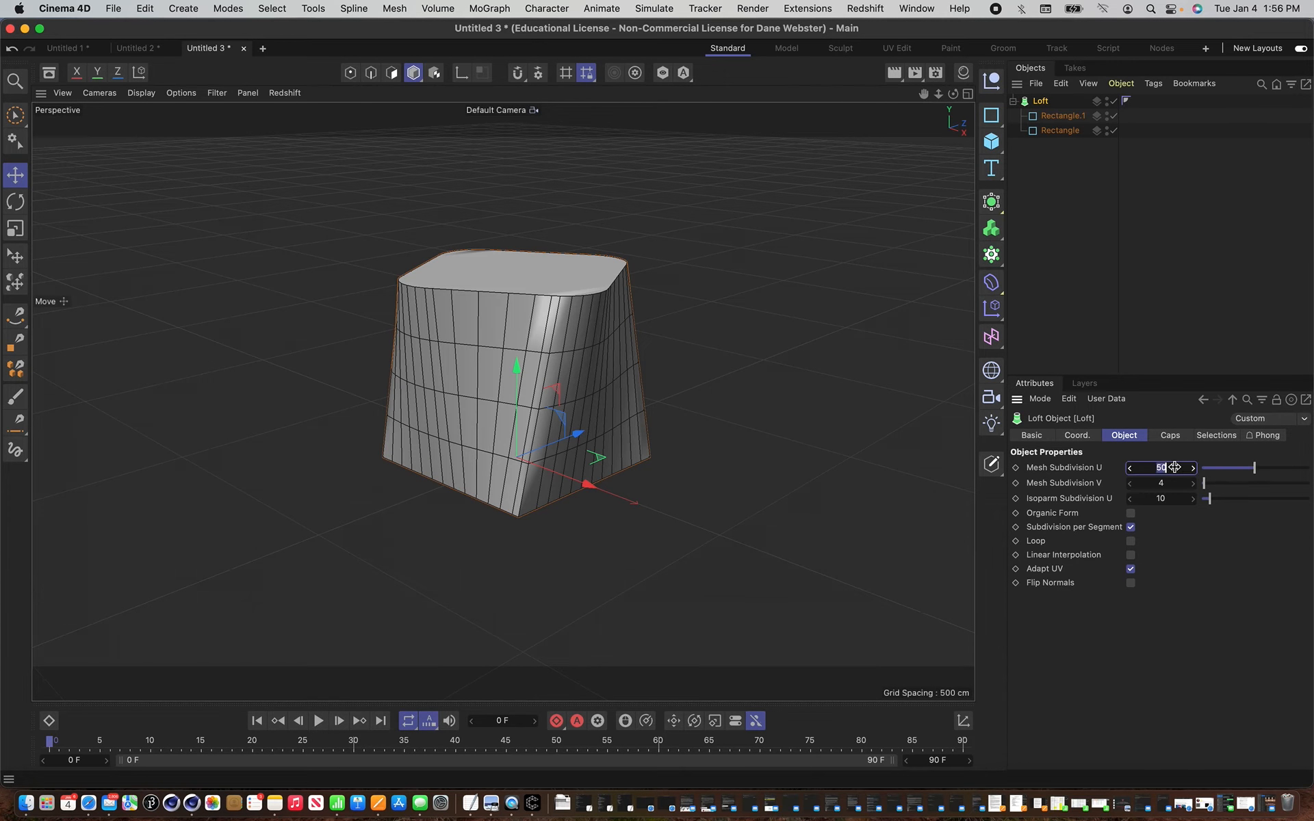
pyautogui.write('64')
pyautogui.press('Return')
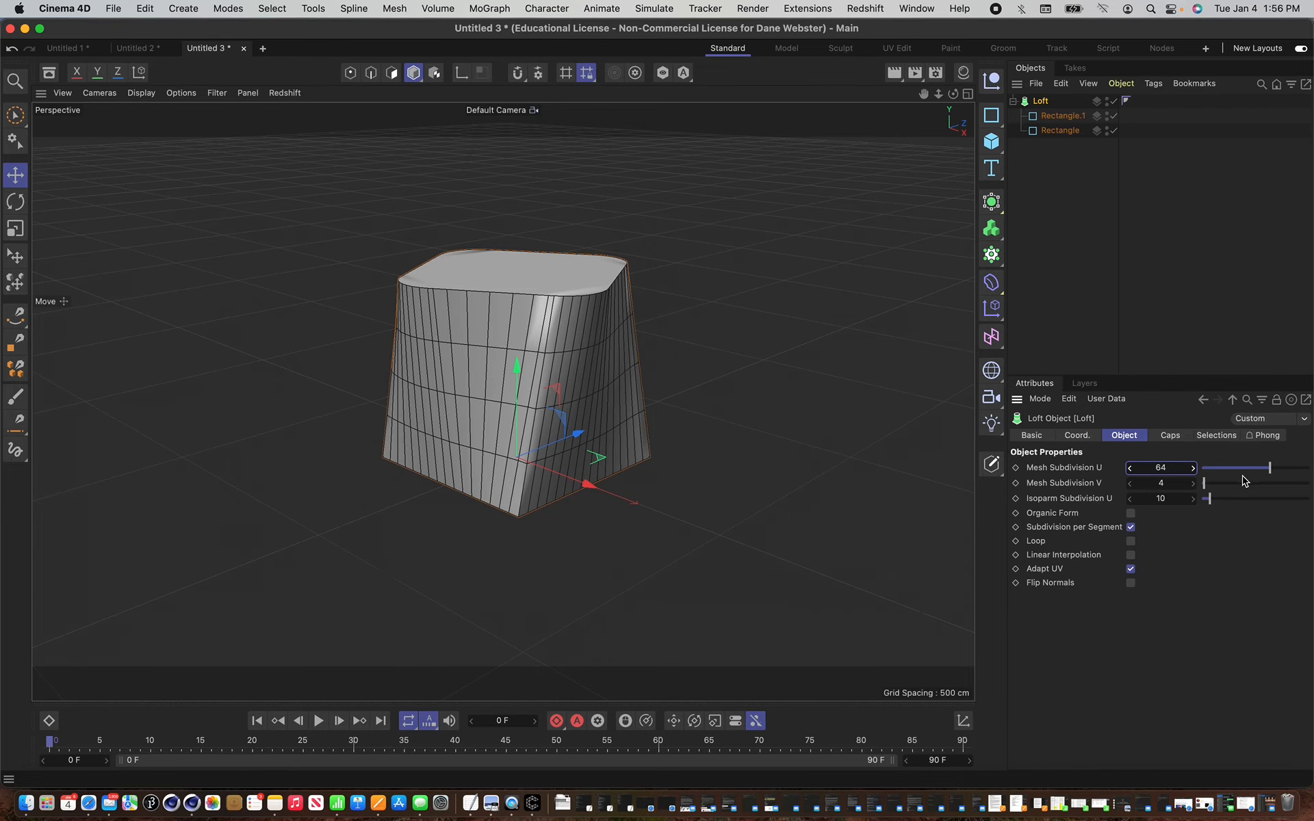
# Set the Loft's Mesh Subdivision V to 36 and its Isoparm Subdivision U to 10.
pyautogui.click(1174, 499)
pyautogui.press('Return')
pyautogui.click(1172, 483)
pyautogui.press('Return')
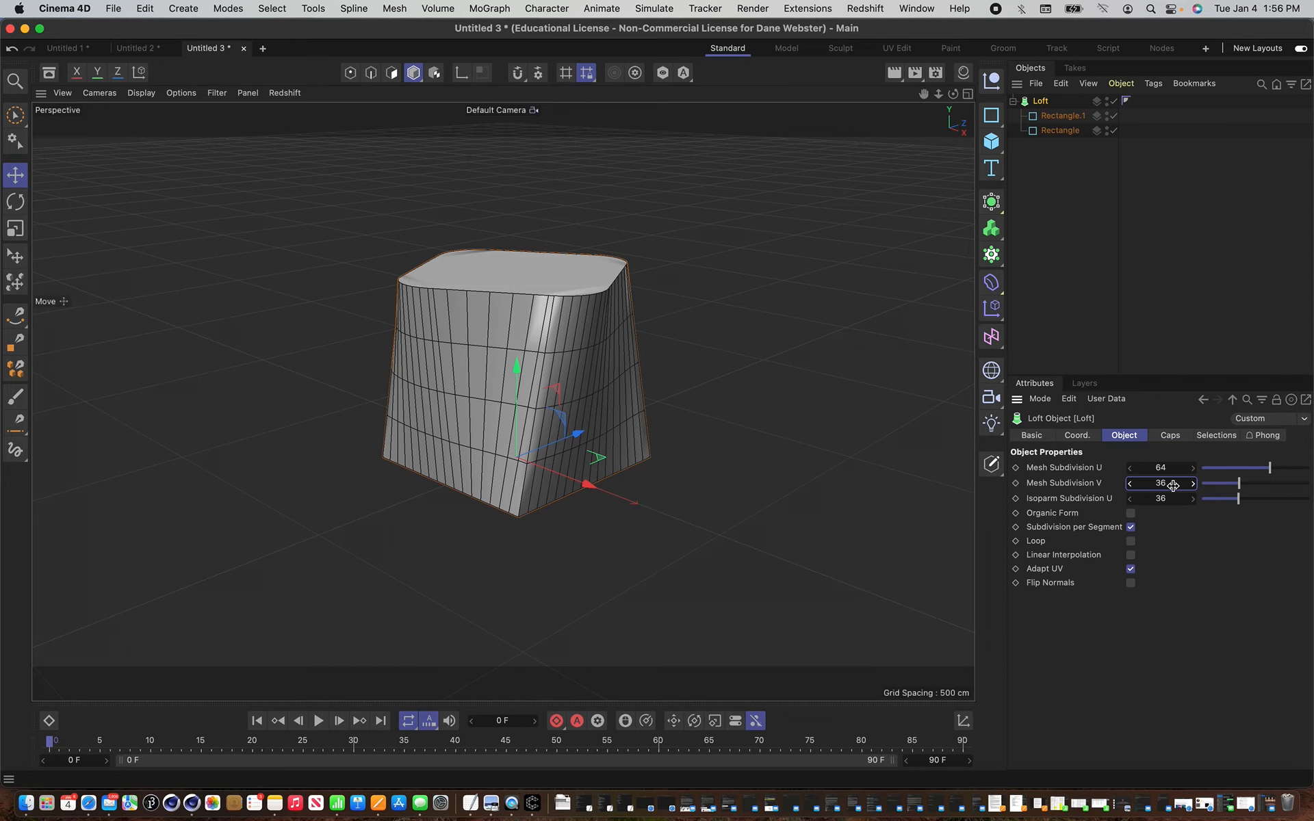
pyautogui.click(1178, 495)
pyautogui.write('10')
pyautogui.press('Return')
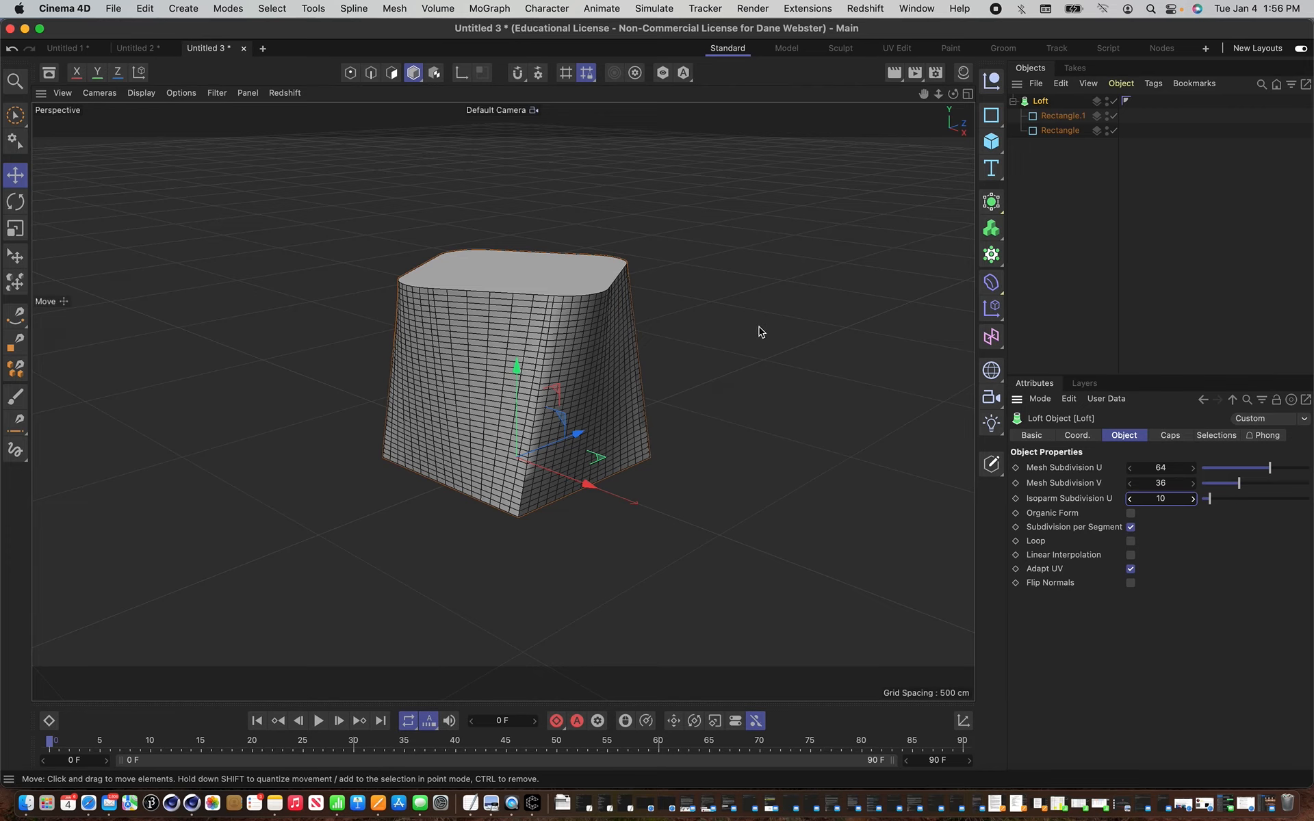
# Increase the Loft's Mesh Subdivision V to 64 and Mesh Subdivision U to 128.
pyautogui.click(1174, 484)
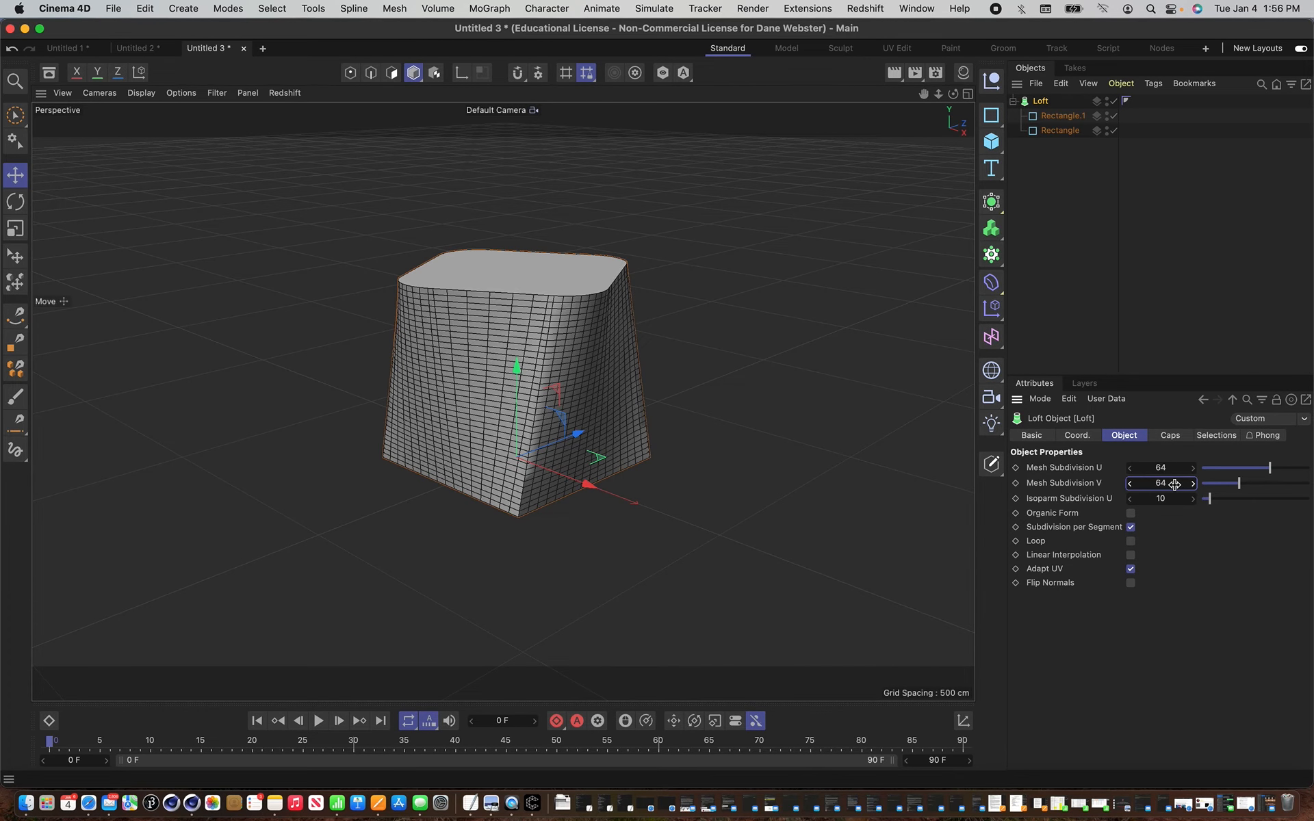
pyautogui.press('Return')
pyautogui.doubleClick(1168, 468)
pyautogui.write('128')
pyautogui.press('Return')
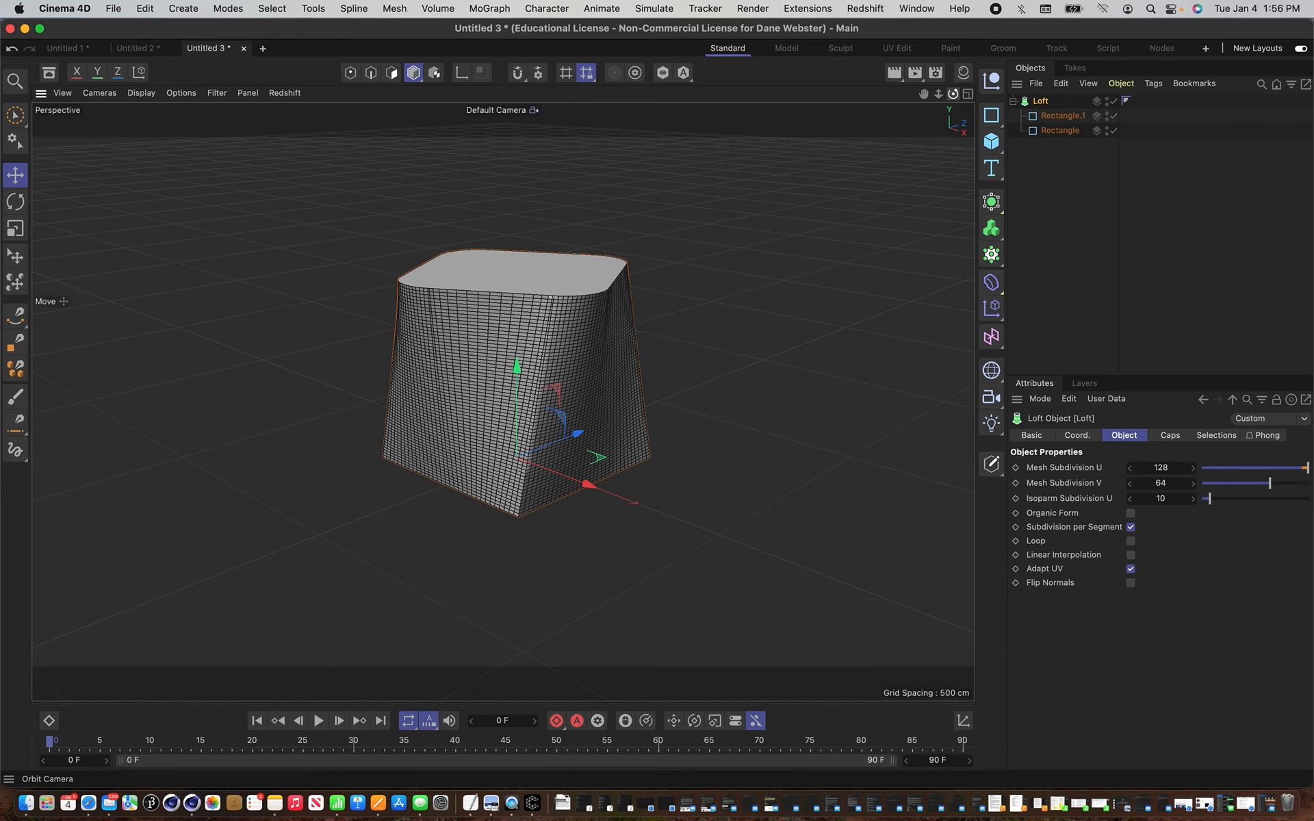
# Duplicate the rounded rectangle, place the copy first among the Loft's children, and raise it about 130 cm.
pyautogui.moveTo(952, 94)
pyautogui.mouseDown()
pyautogui.moveTo(955, 125)
pyautogui.moveTo(953, 97)
pyautogui.moveTo(953, 111)
pyautogui.mouseUp()
pyautogui.click(1058, 131)
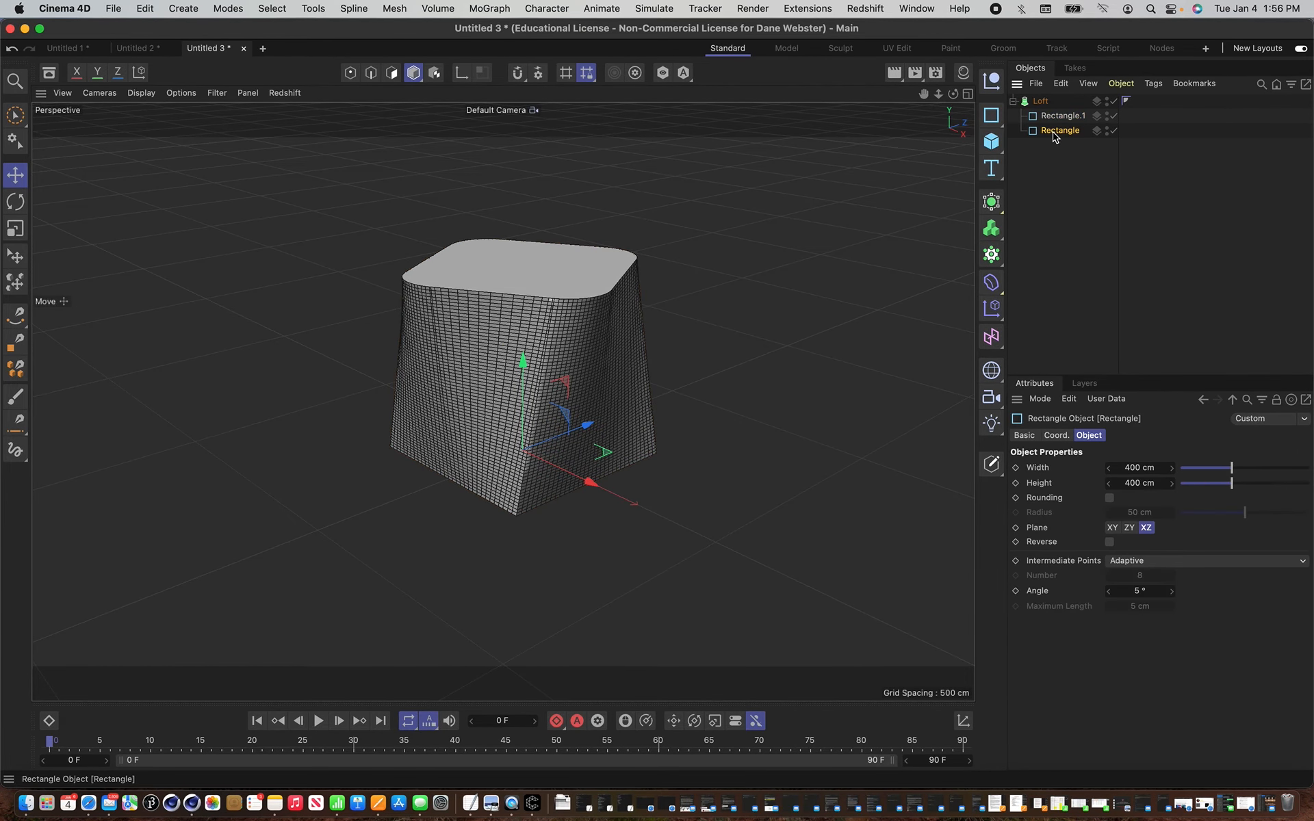
pyautogui.click(1059, 116)
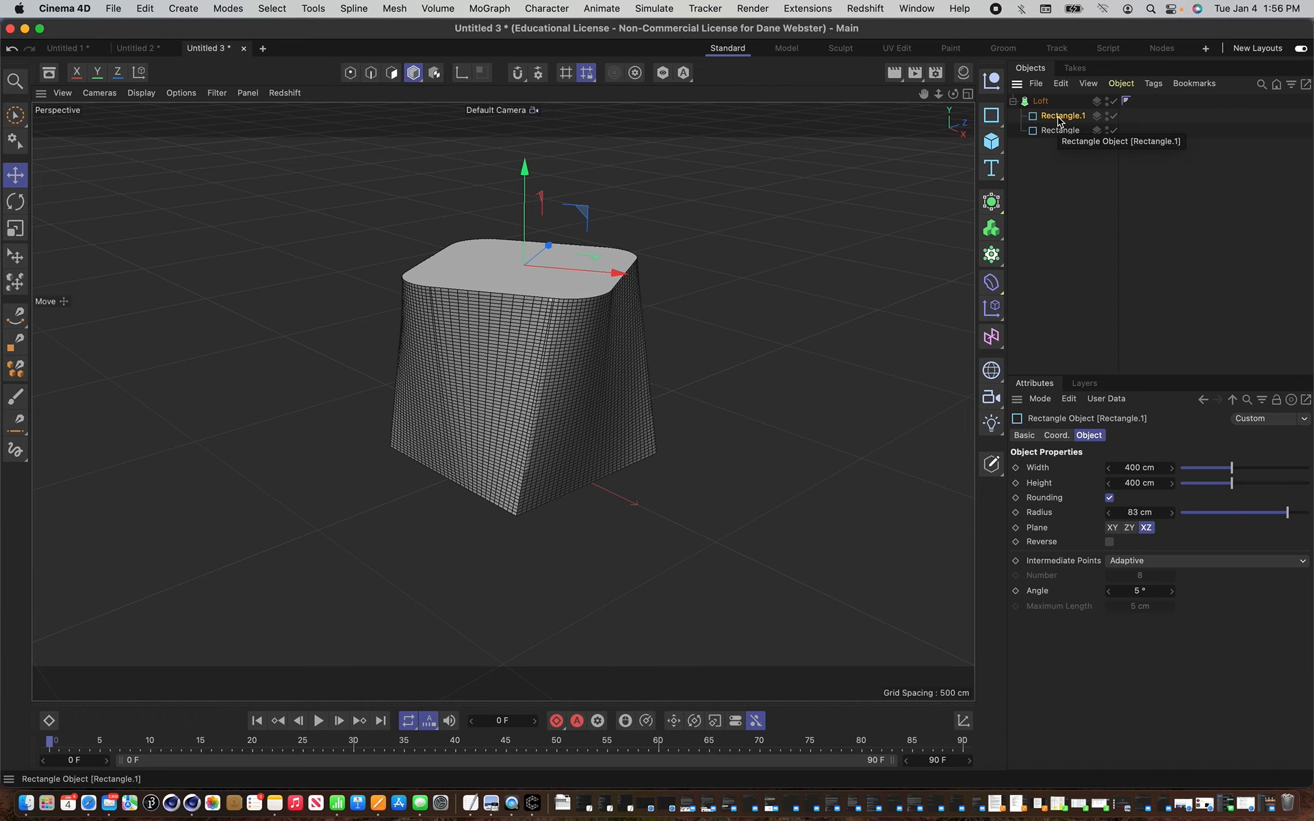
pyautogui.press('super+c')
pyautogui.press('super+v')
pyautogui.moveTo(1054, 101); pyautogui.dragTo(1061, 124)
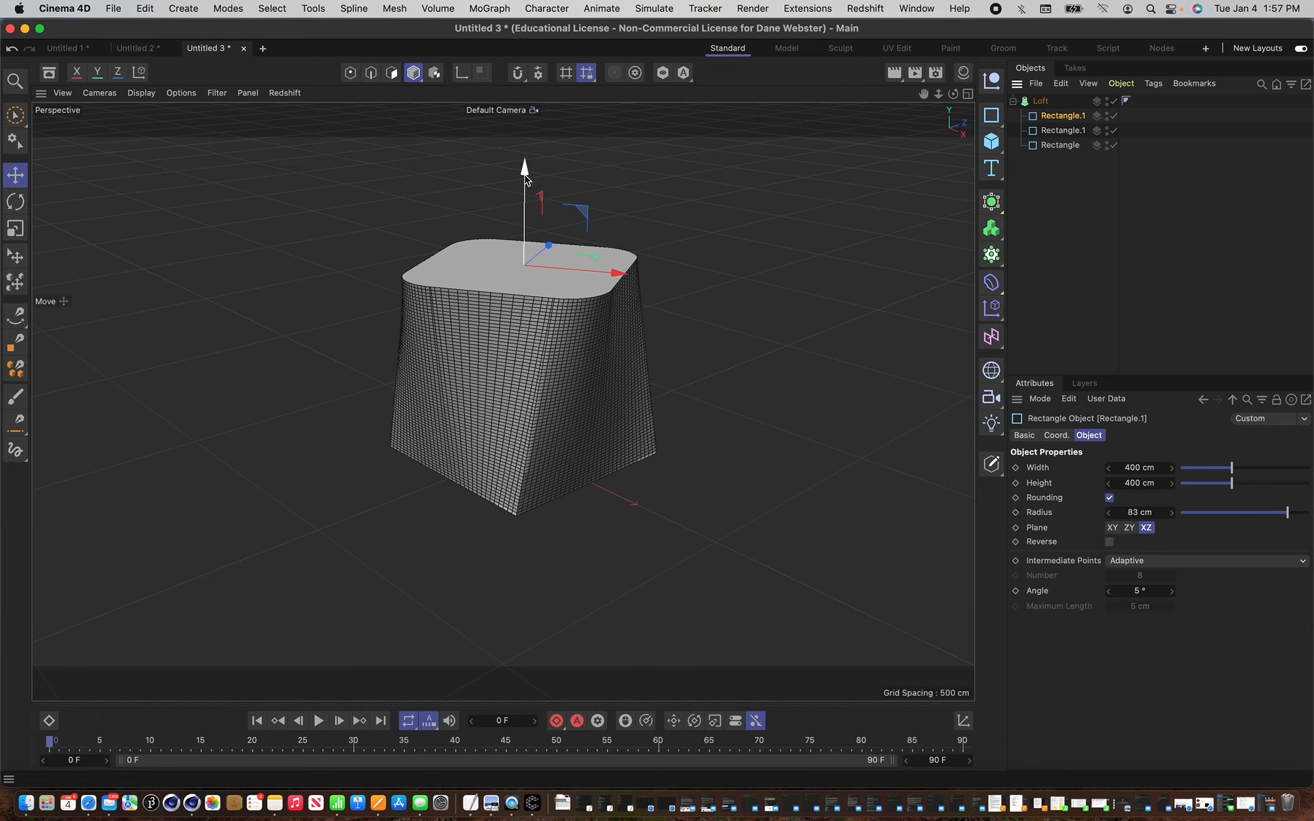
pyautogui.moveTo(525, 179); pyautogui.dragTo(533, 116)
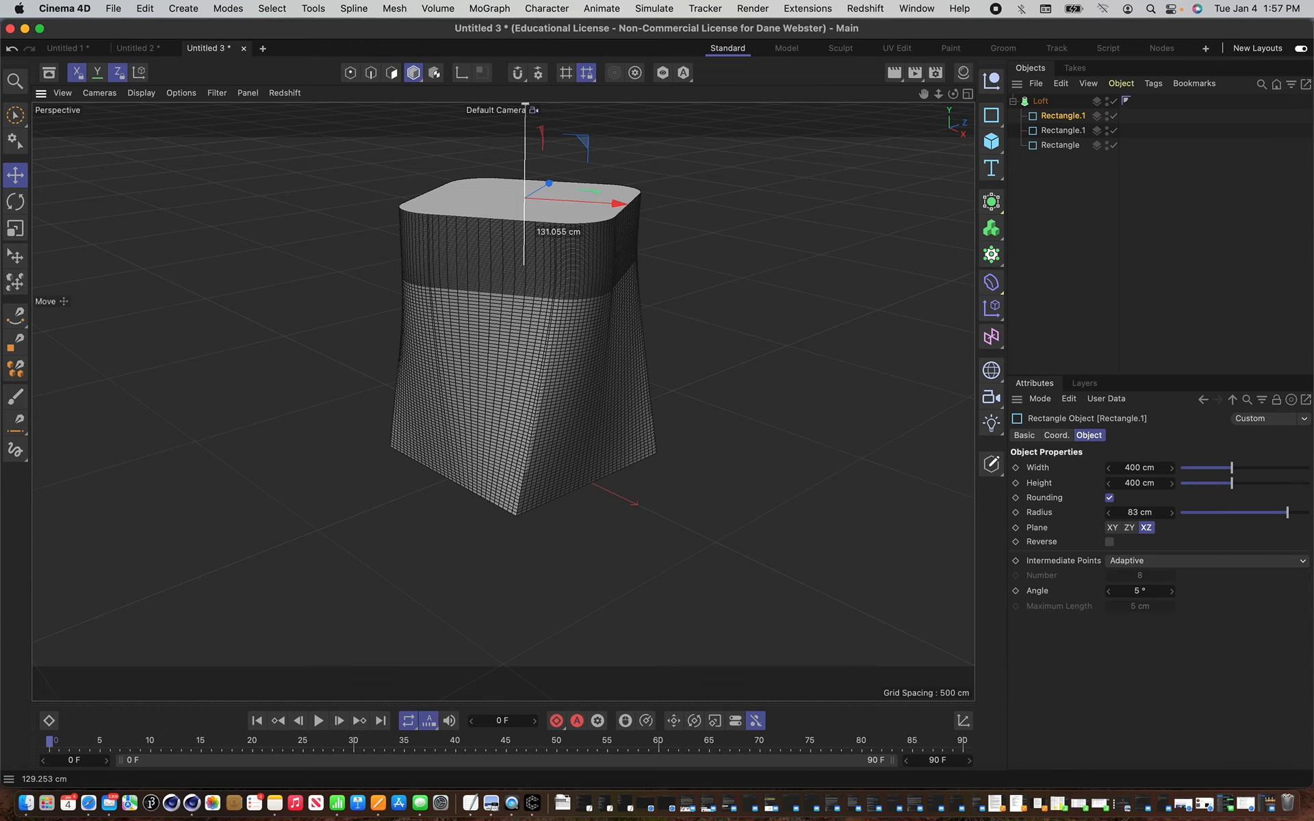
pyautogui.click(1114, 100)
pyautogui.click(1114, 101)
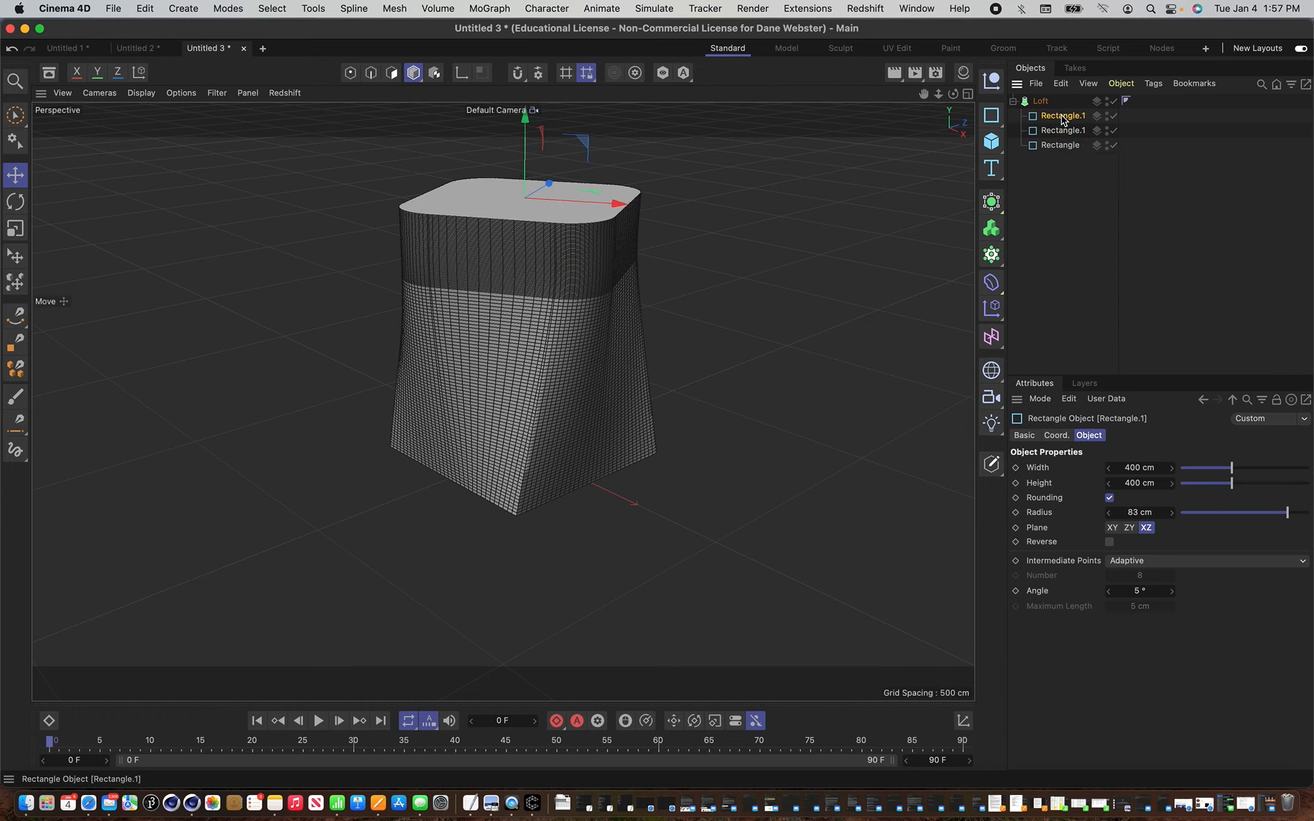
# Set the Loft's Mesh Subdivision V to 22 and Isoparm Subdivision U to 3, and lower the middle rectangle to a height of about 297 cm.
pyautogui.click(1041, 101)
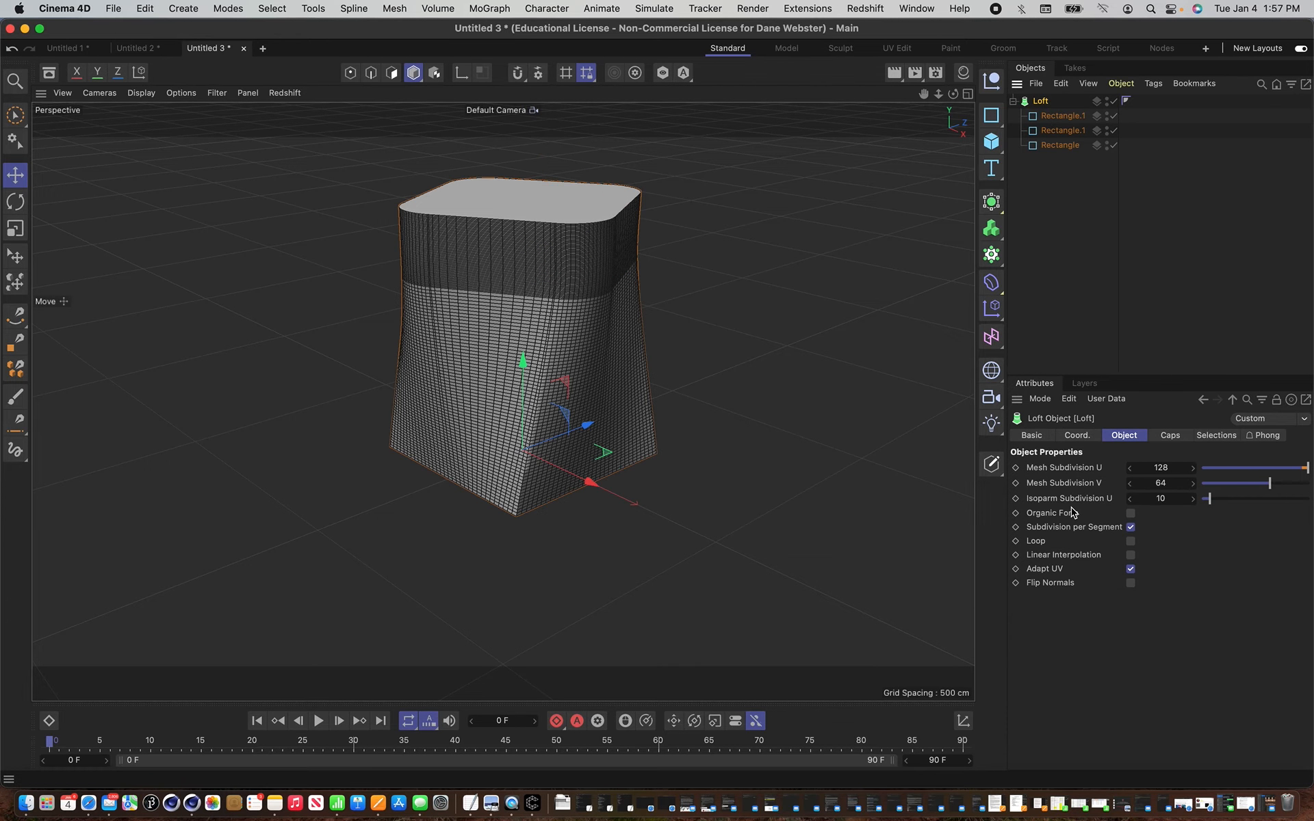
pyautogui.moveTo(1206, 499)
pyautogui.mouseDown()
pyautogui.moveTo(1235, 484)
pyautogui.moveTo(1208, 485)
pyautogui.moveTo(1223, 485)
pyautogui.mouseUp()
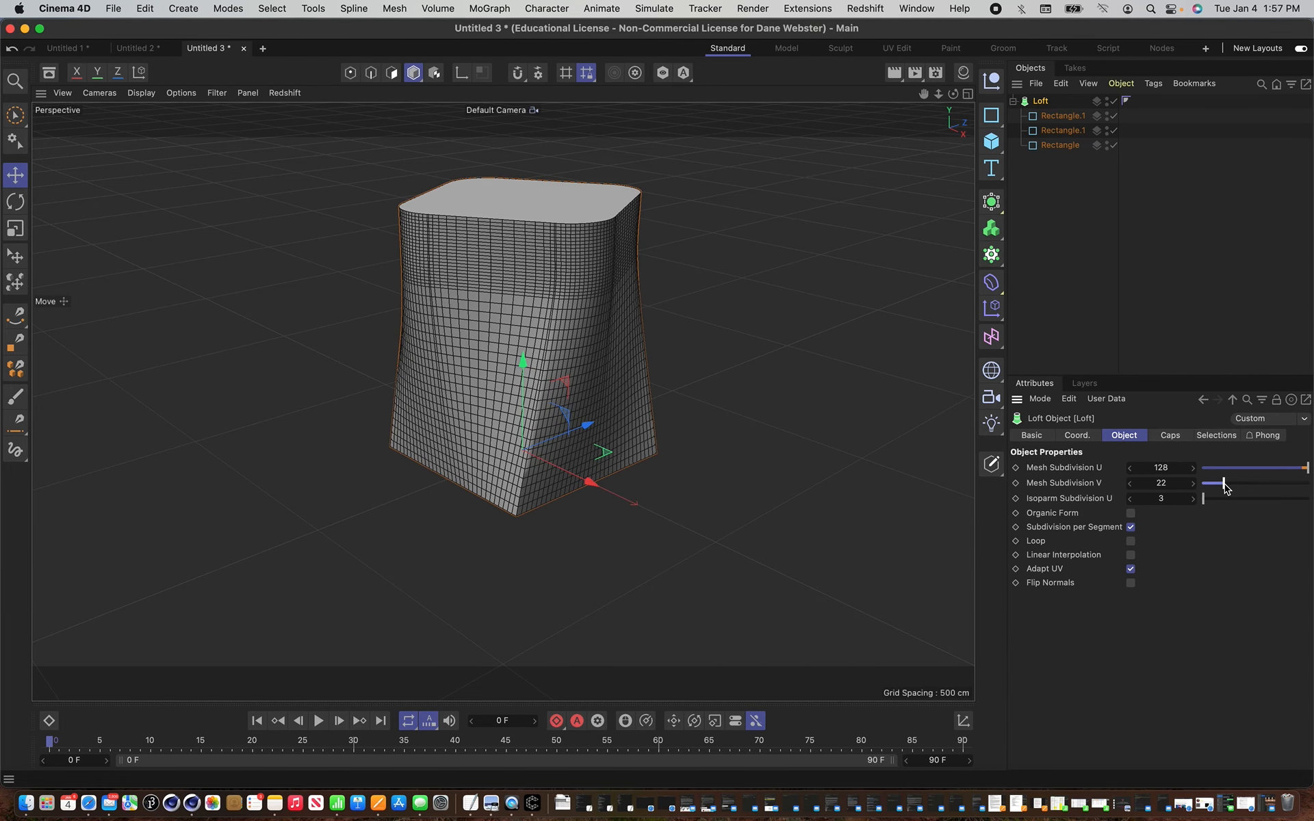
pyautogui.click(1059, 131)
pyautogui.moveTo(522, 173); pyautogui.dragTo(523, 220)
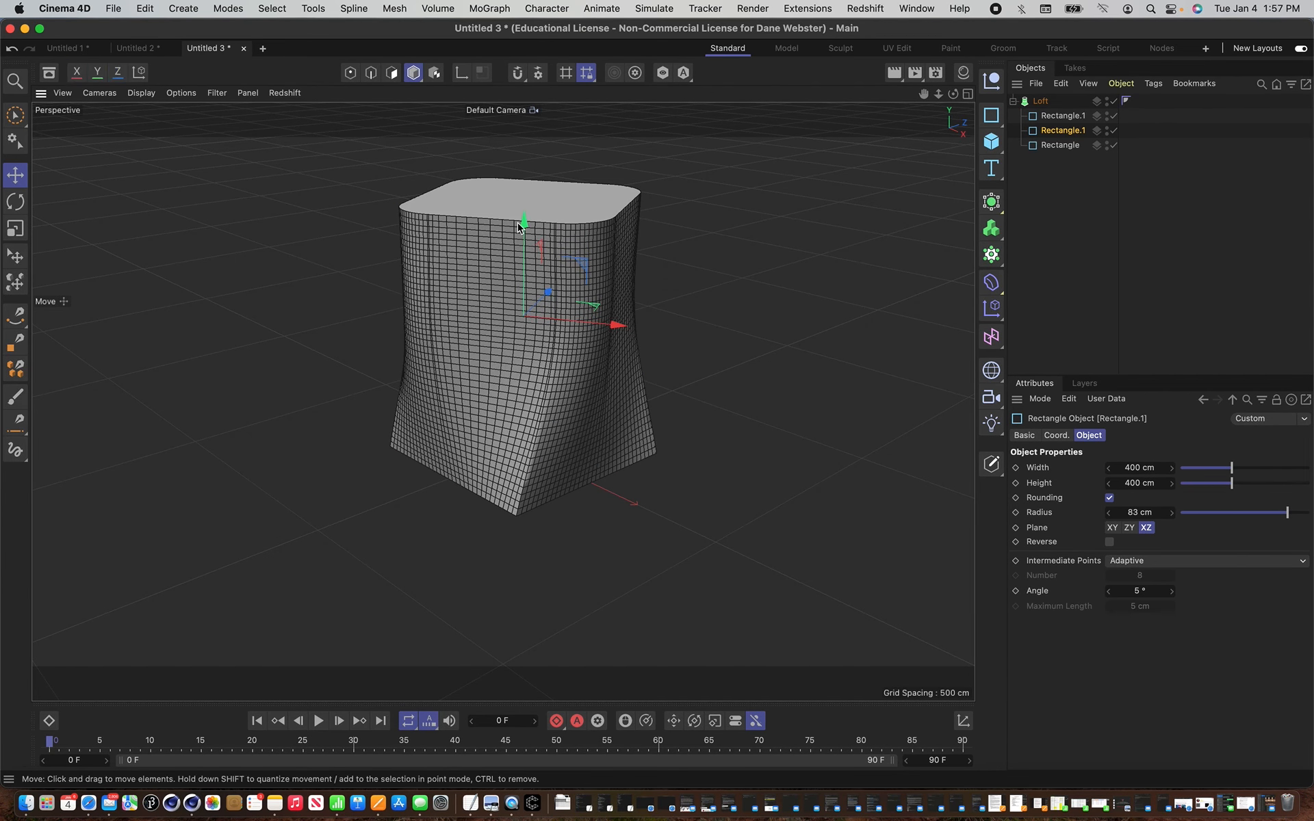
# Set the top rectangle's Y position to 500 cm.
pyautogui.click(1063, 116)
pyautogui.click(1056, 435)
pyautogui.click(1088, 483)
pyautogui.write('500')
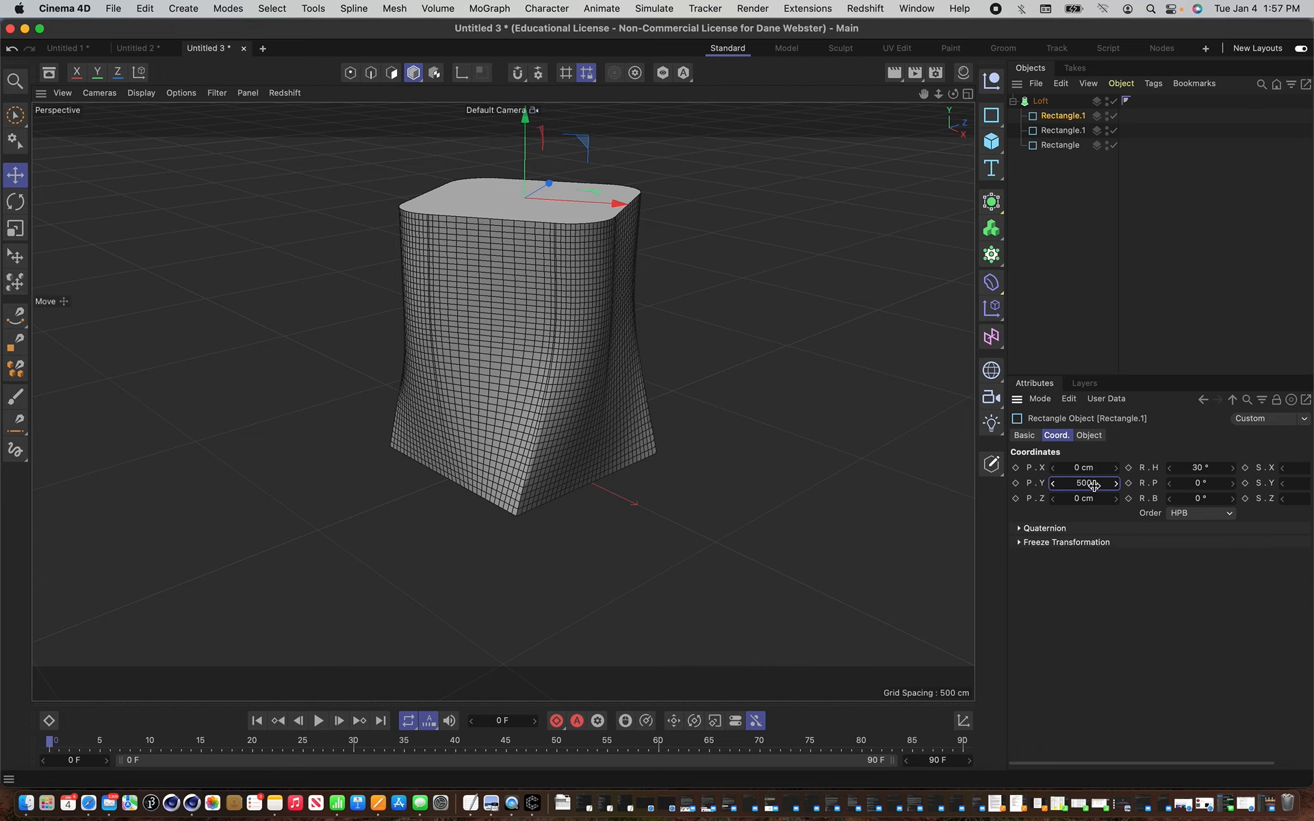
pyautogui.press('Return')
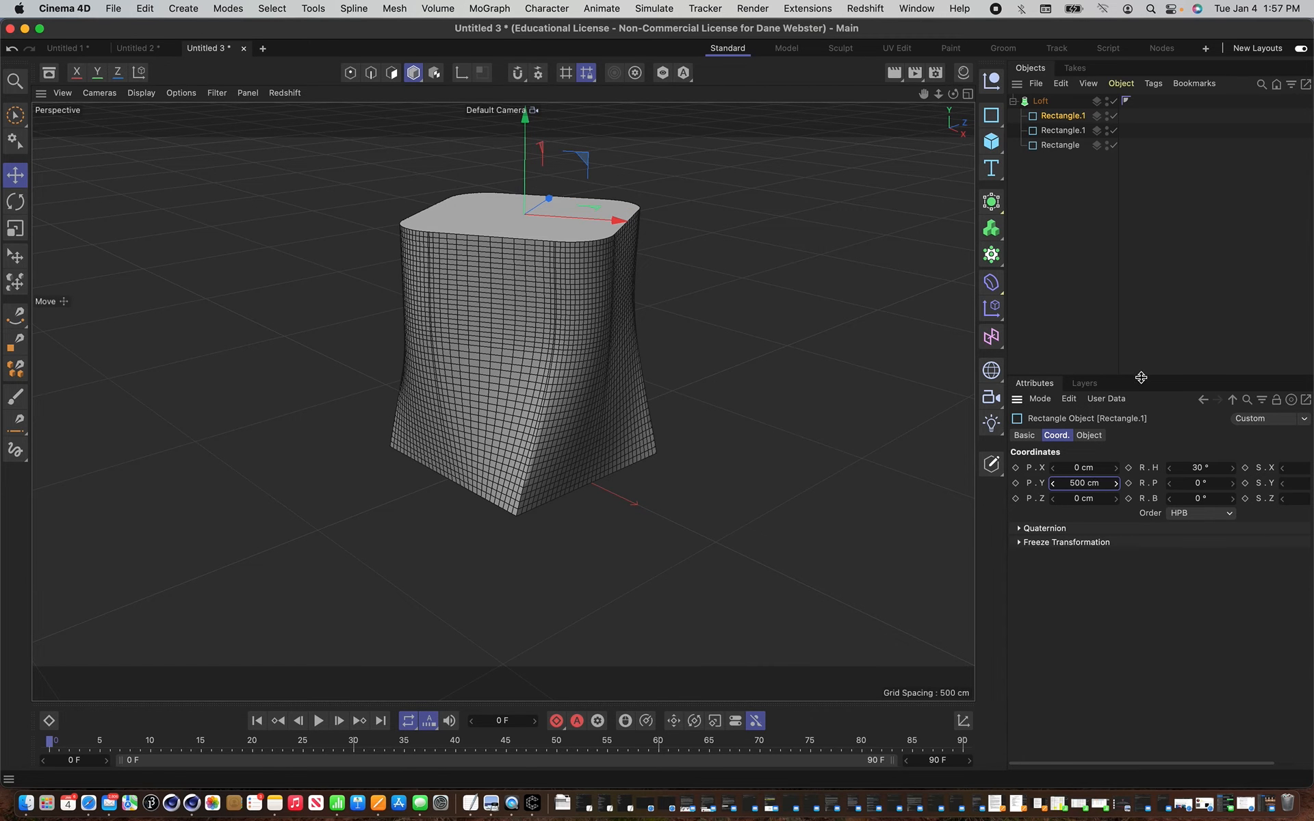
# Set the middle rectangle's Y position to 250 cm.
pyautogui.click(1068, 131)
pyautogui.click(1092, 484)
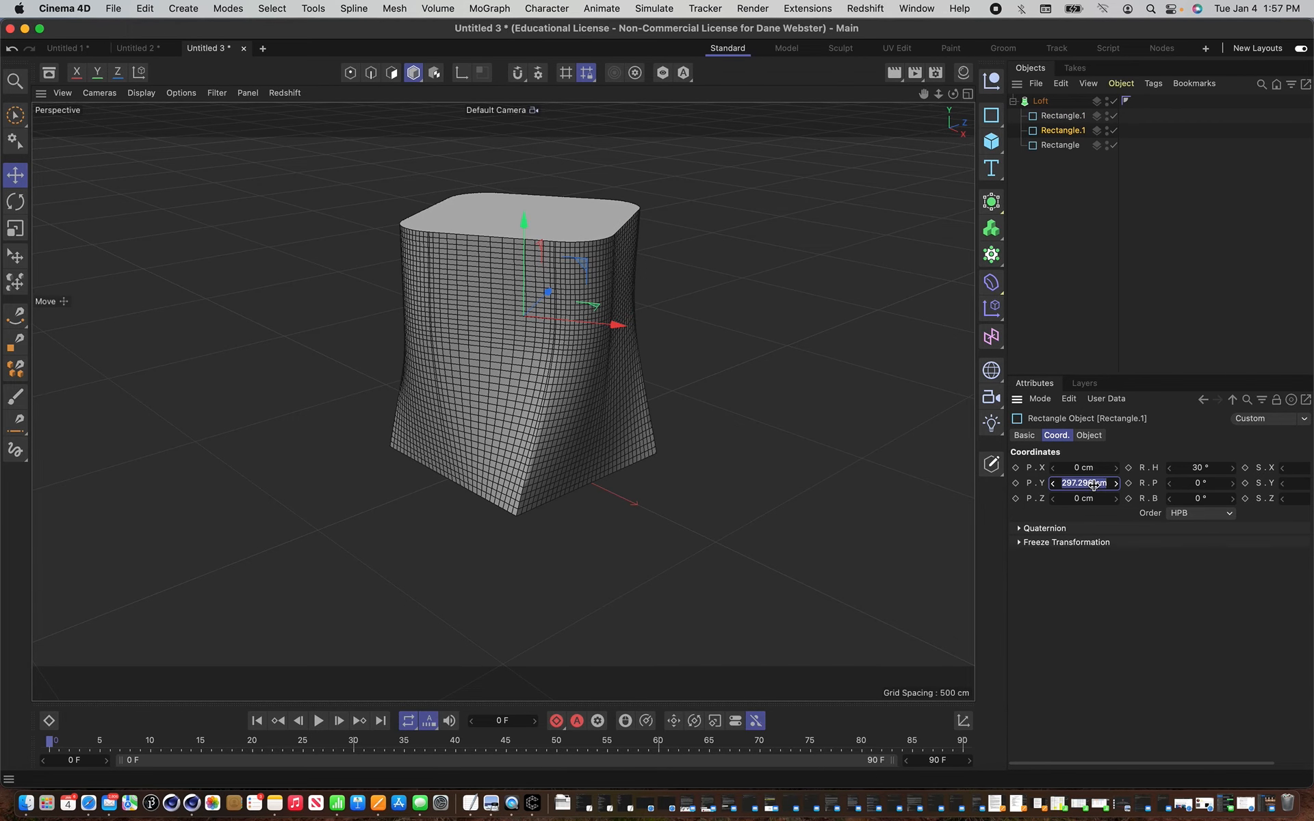
pyautogui.write('250')
pyautogui.press('Return')
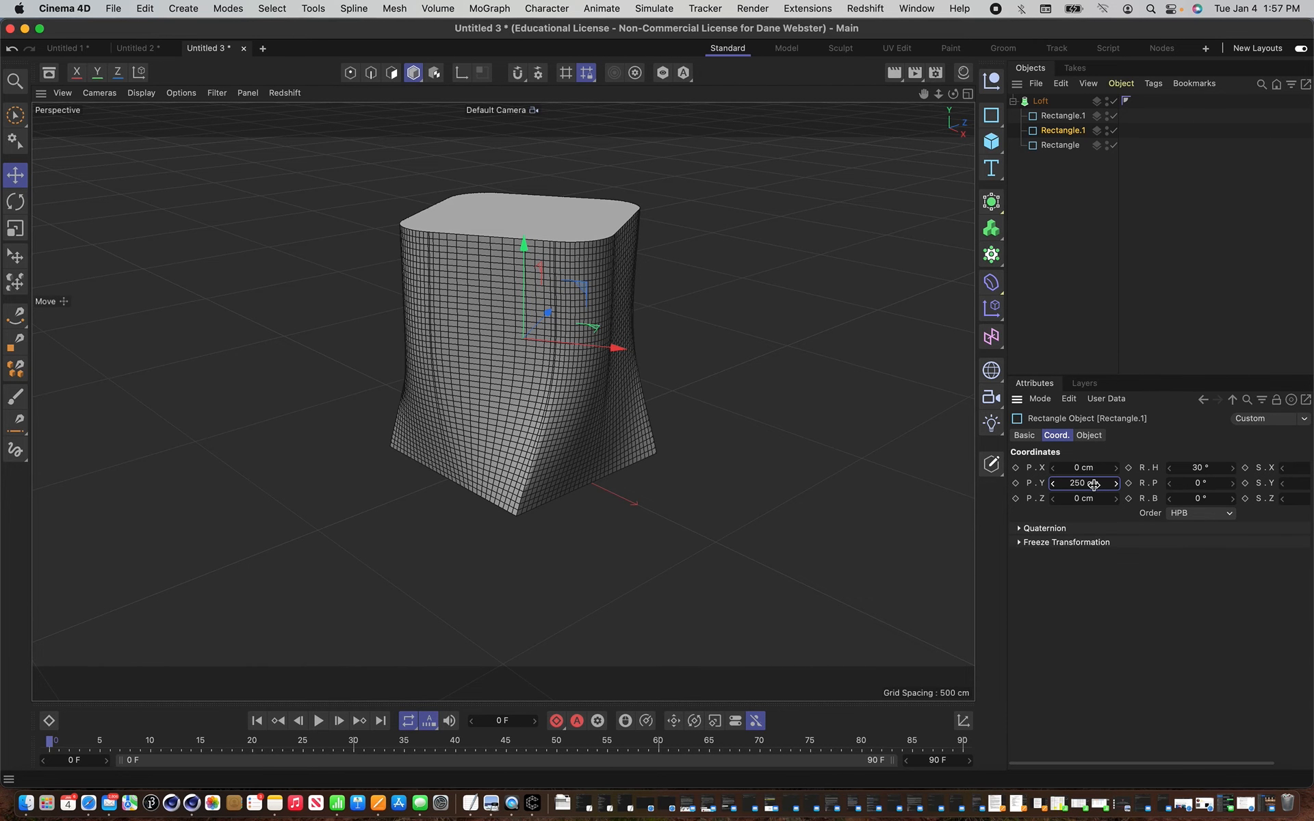
# Set the bottom rectangle's width and height to 200 cm each.
pyautogui.click(1058, 145)
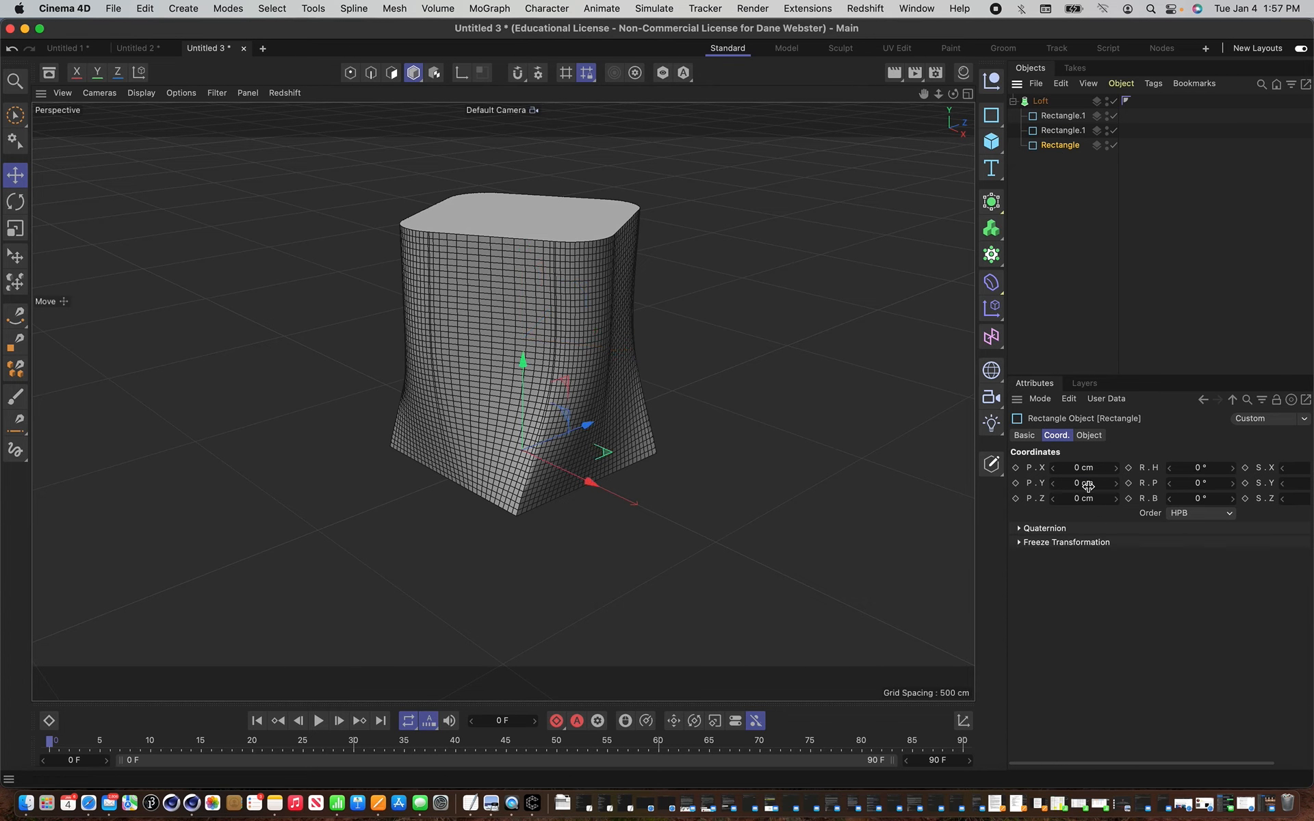
pyautogui.click(1090, 437)
pyautogui.click(1155, 468)
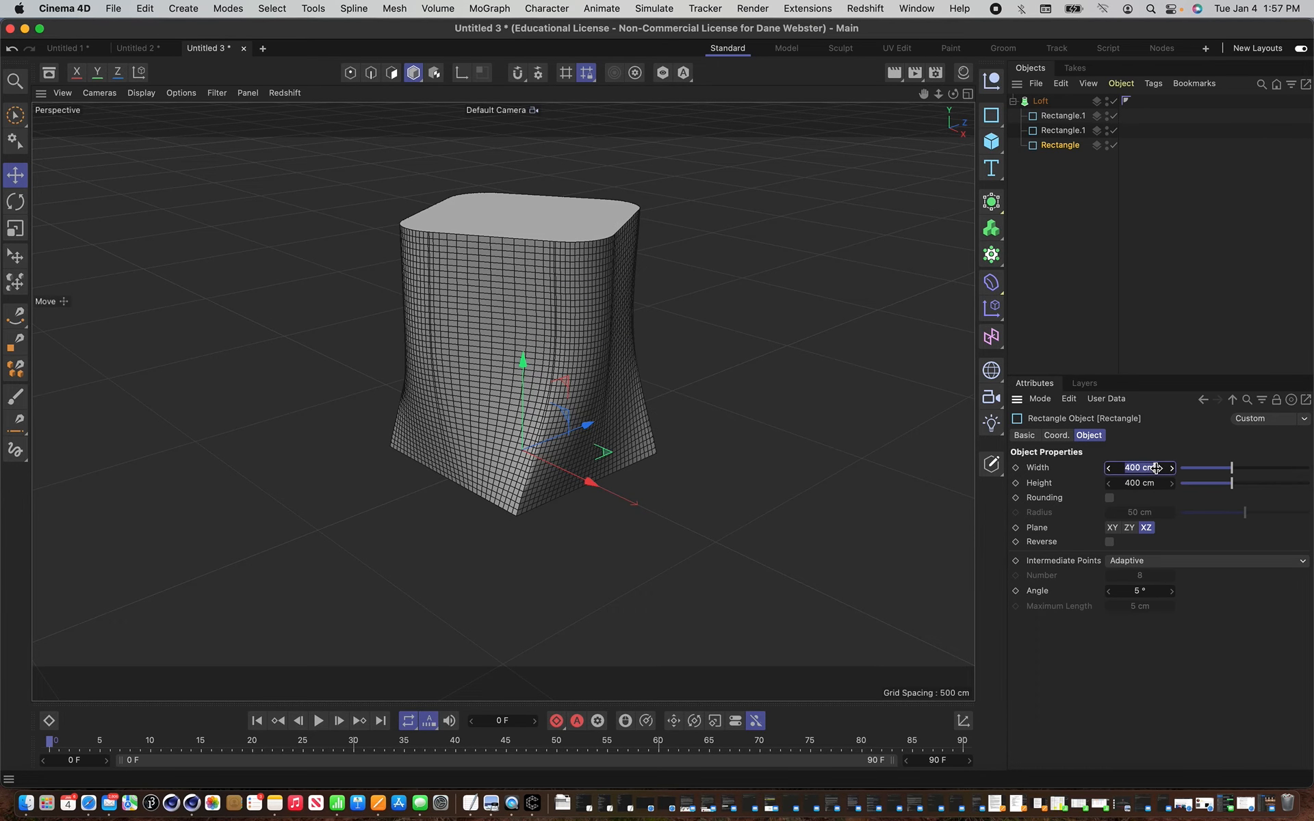
pyautogui.write('200')
pyautogui.press('Tab')
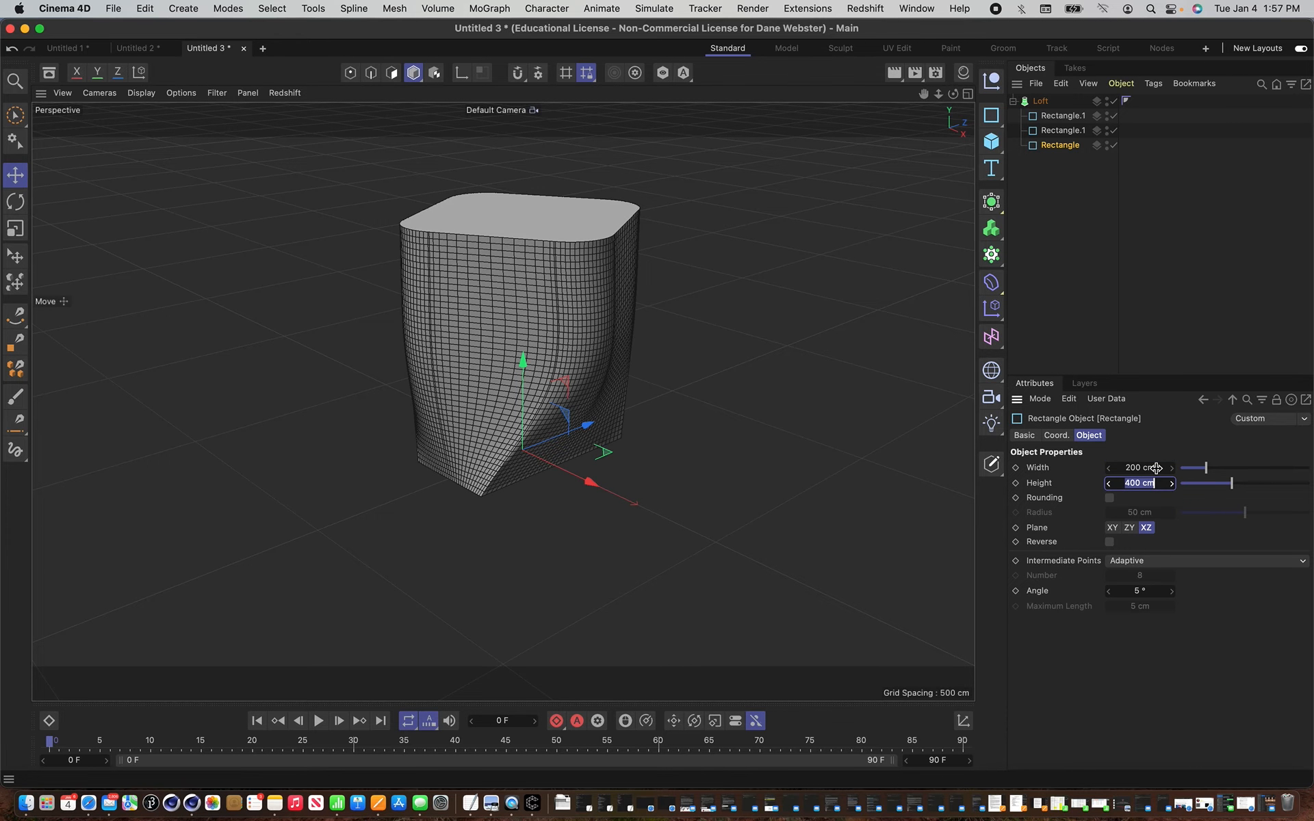
pyautogui.write('200')
pyautogui.press('Return')
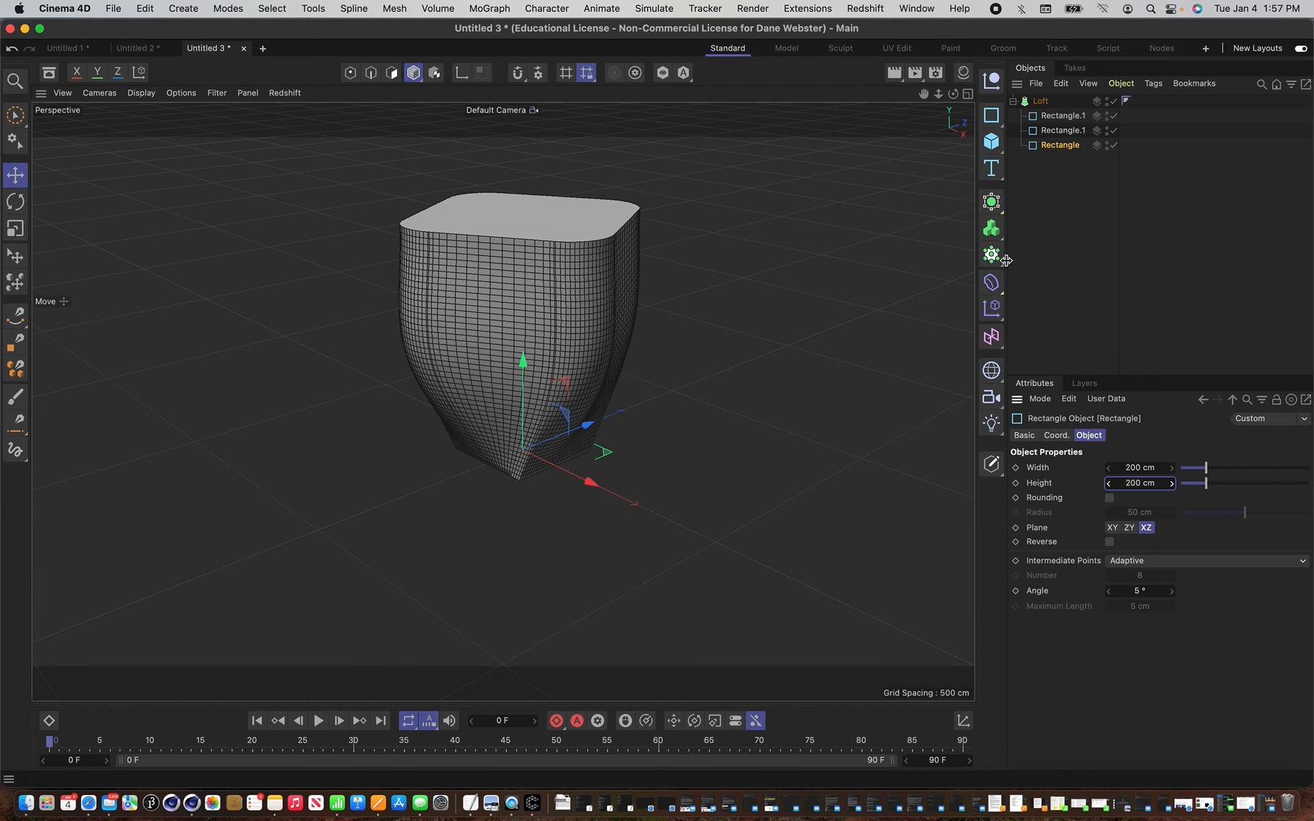
# Resize the middle rectangle to 300 cm in width and 300 cm in height.
pyautogui.click(1063, 130)
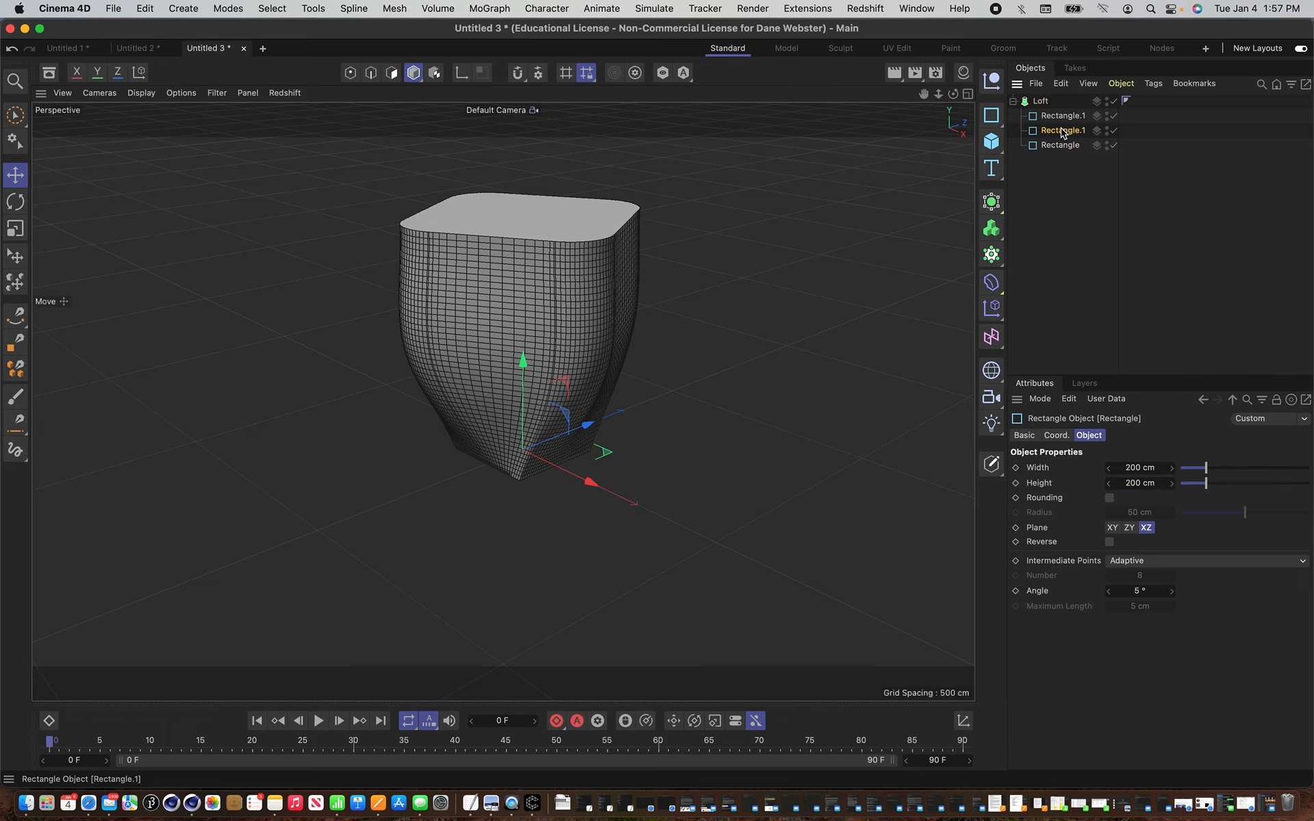
pyautogui.doubleClick(1139, 468)
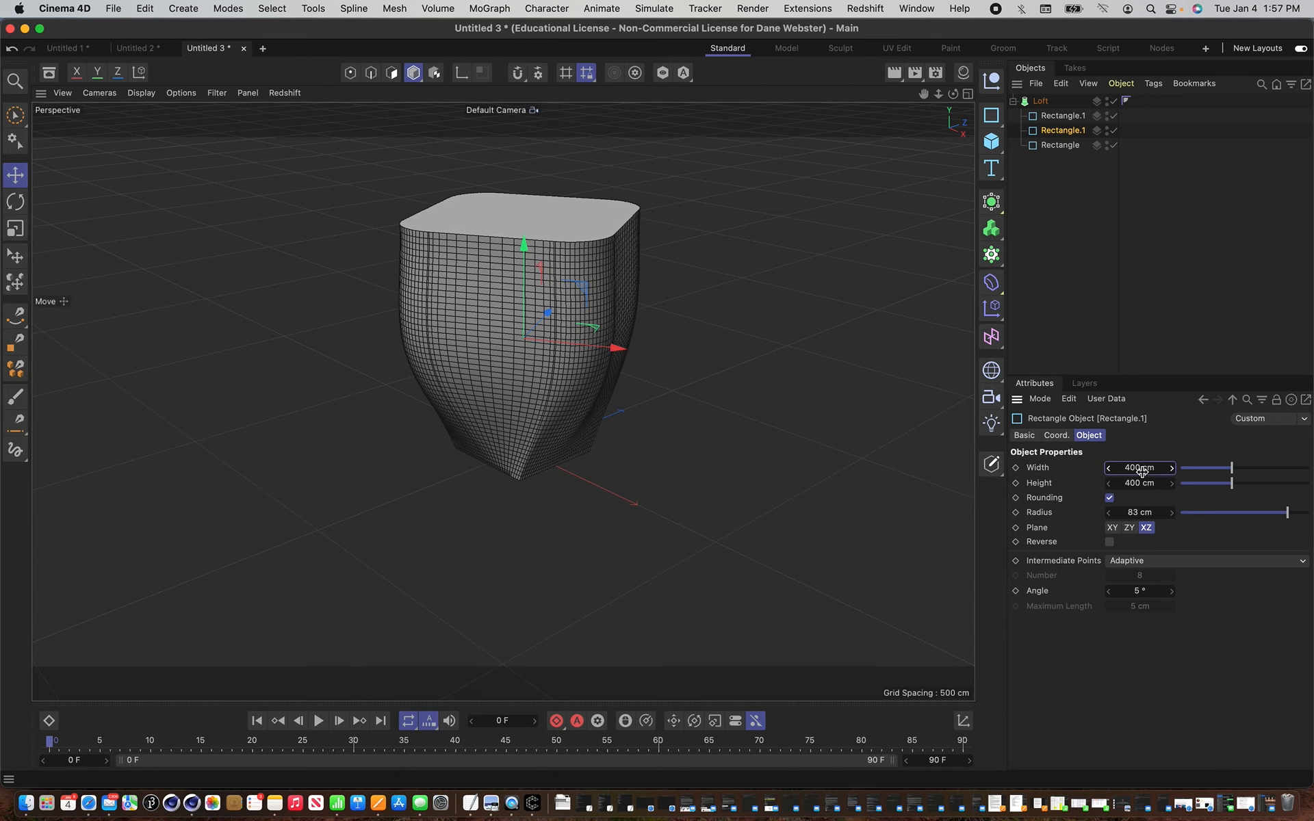
pyautogui.write('300')
pyautogui.press('Return')
pyautogui.doubleClick(1135, 483)
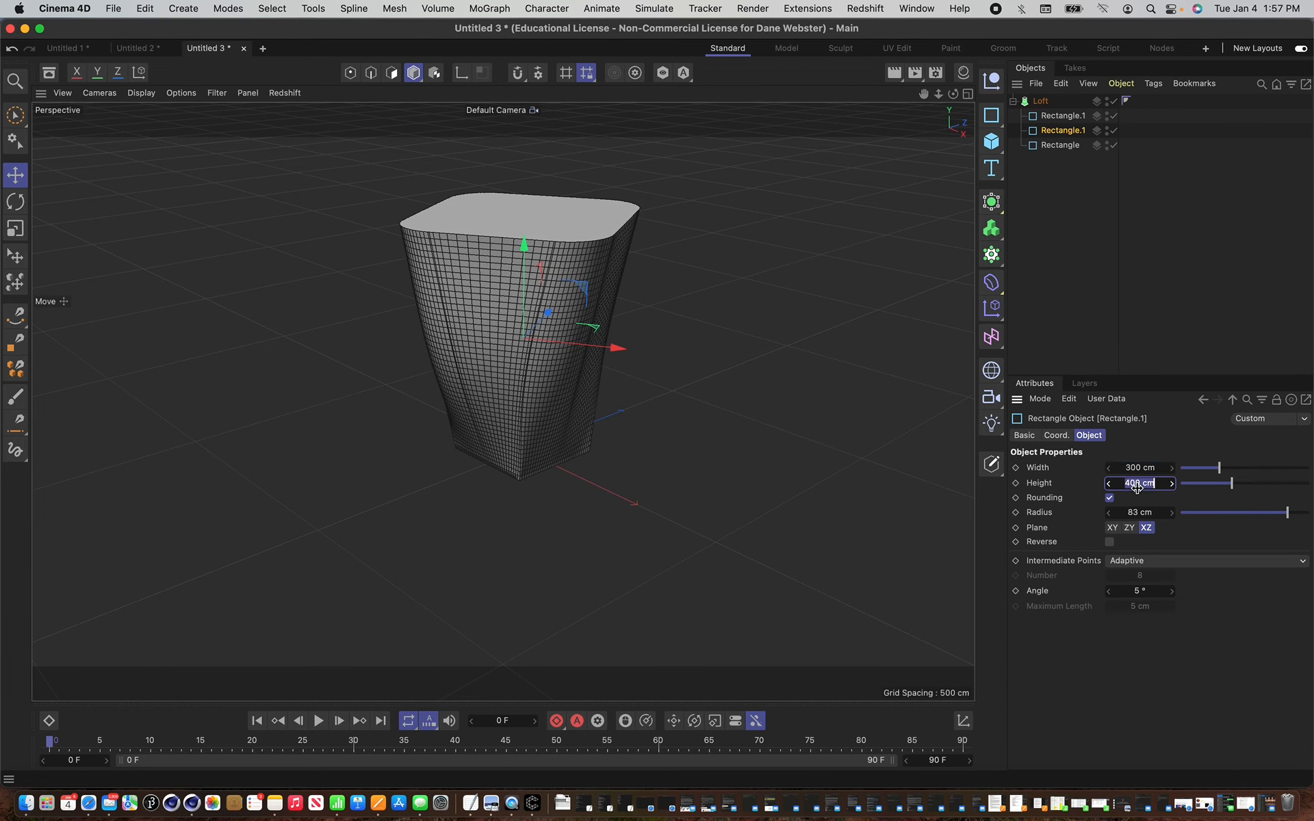
pyautogui.write('300')
pyautogui.press('Return')
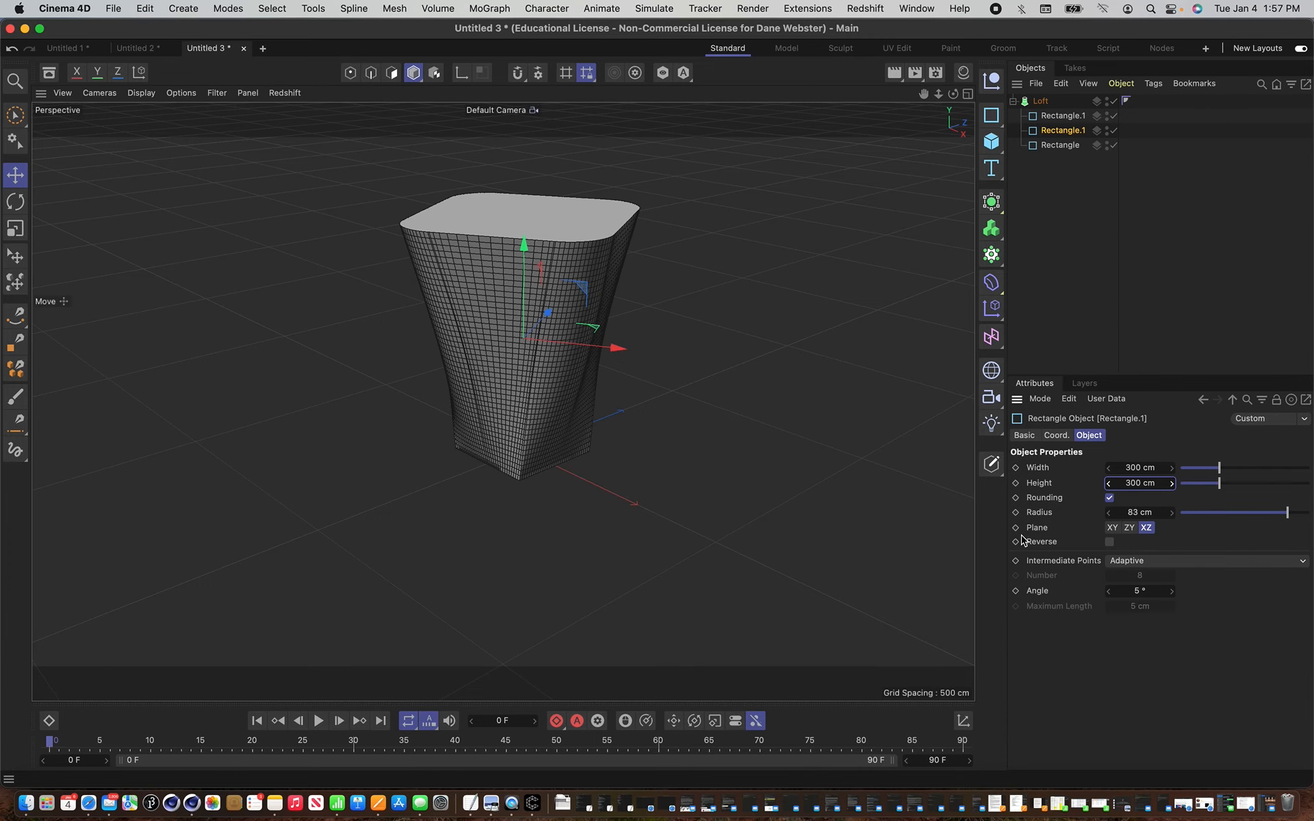
# Add a Volume Builder and a Volume Mesher, and make the Loft a child of the Volume Builder.
pyautogui.moveTo(953, 95); pyautogui.dragTo(921, 140)
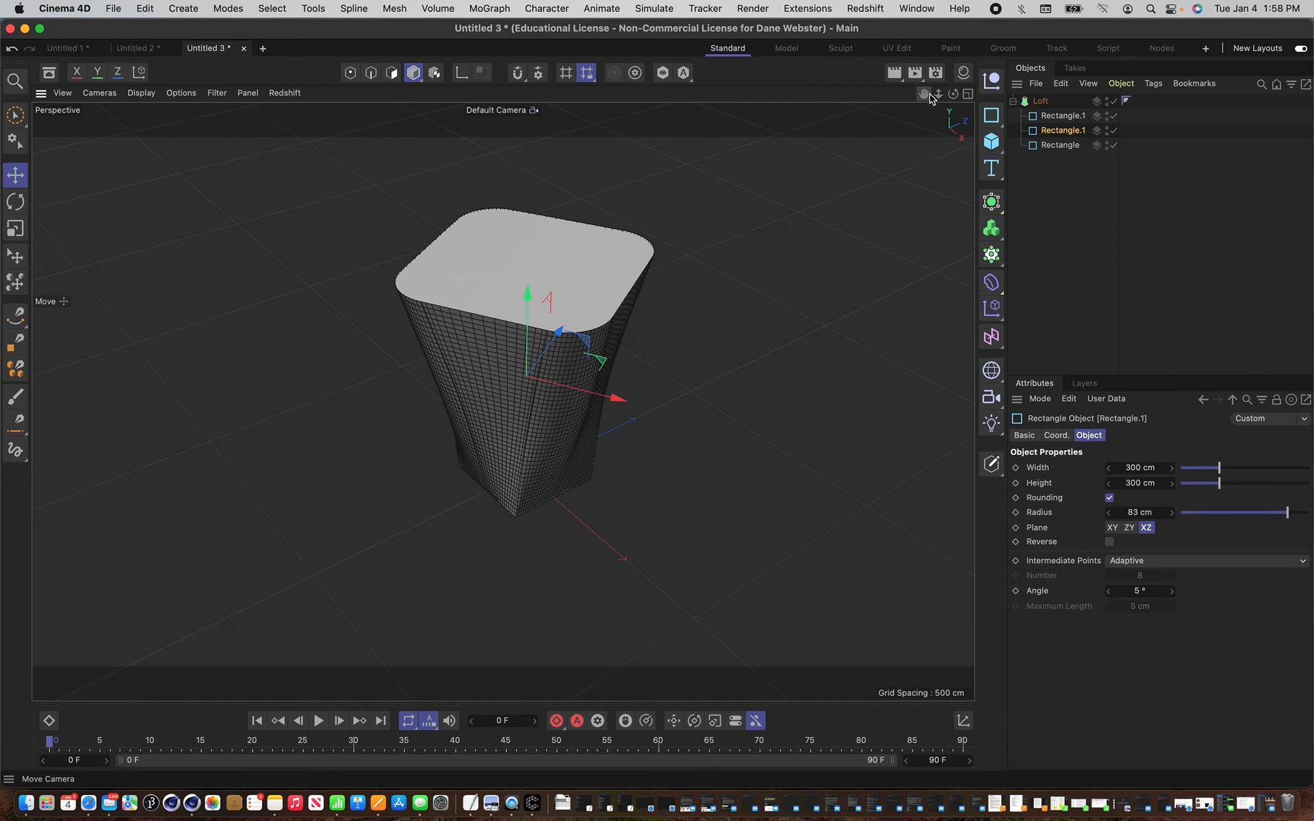
pyautogui.moveTo(953, 95)
pyautogui.mouseDown()
pyautogui.moveTo(951, 61)
pyautogui.moveTo(938, 96)
pyautogui.moveTo(954, 93)
pyautogui.moveTo(937, 96)
pyautogui.mouseUp()
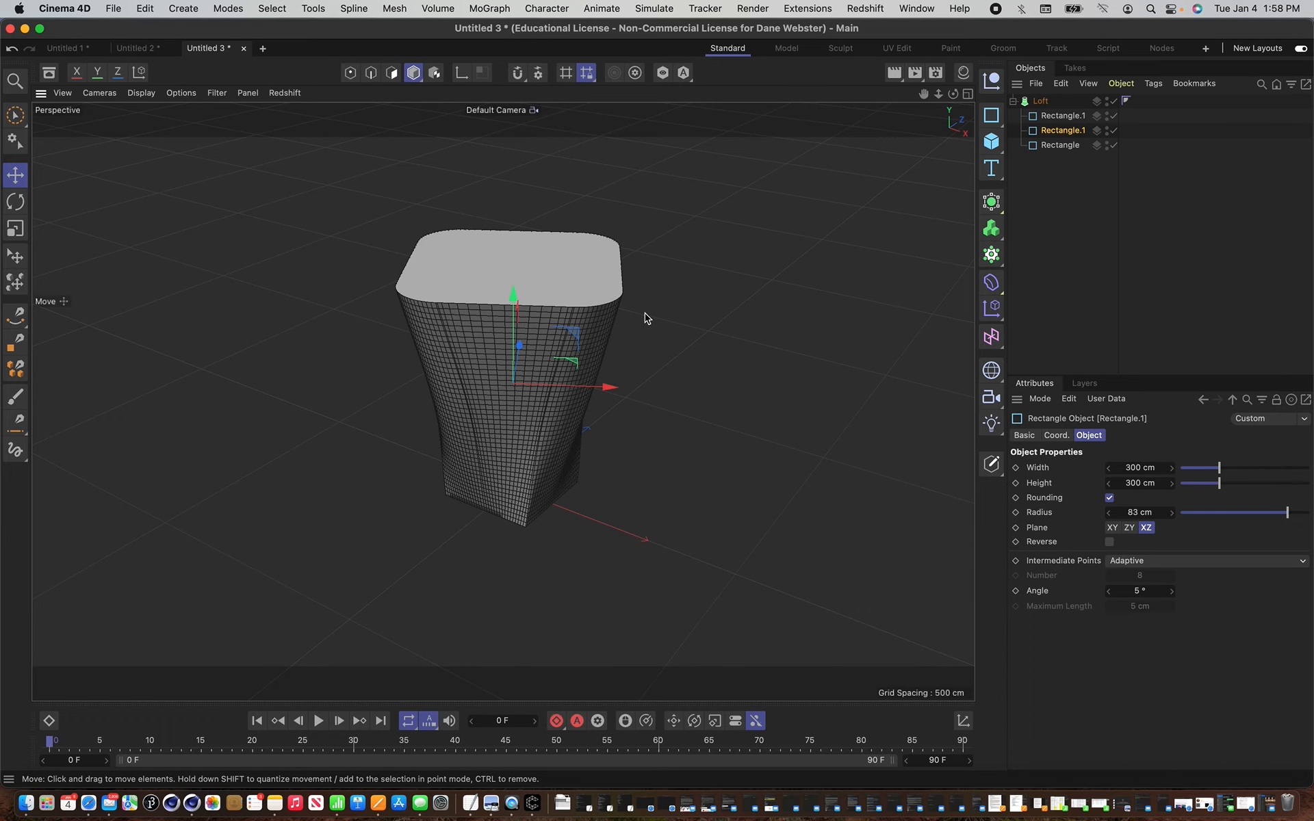
pyautogui.click(1041, 102)
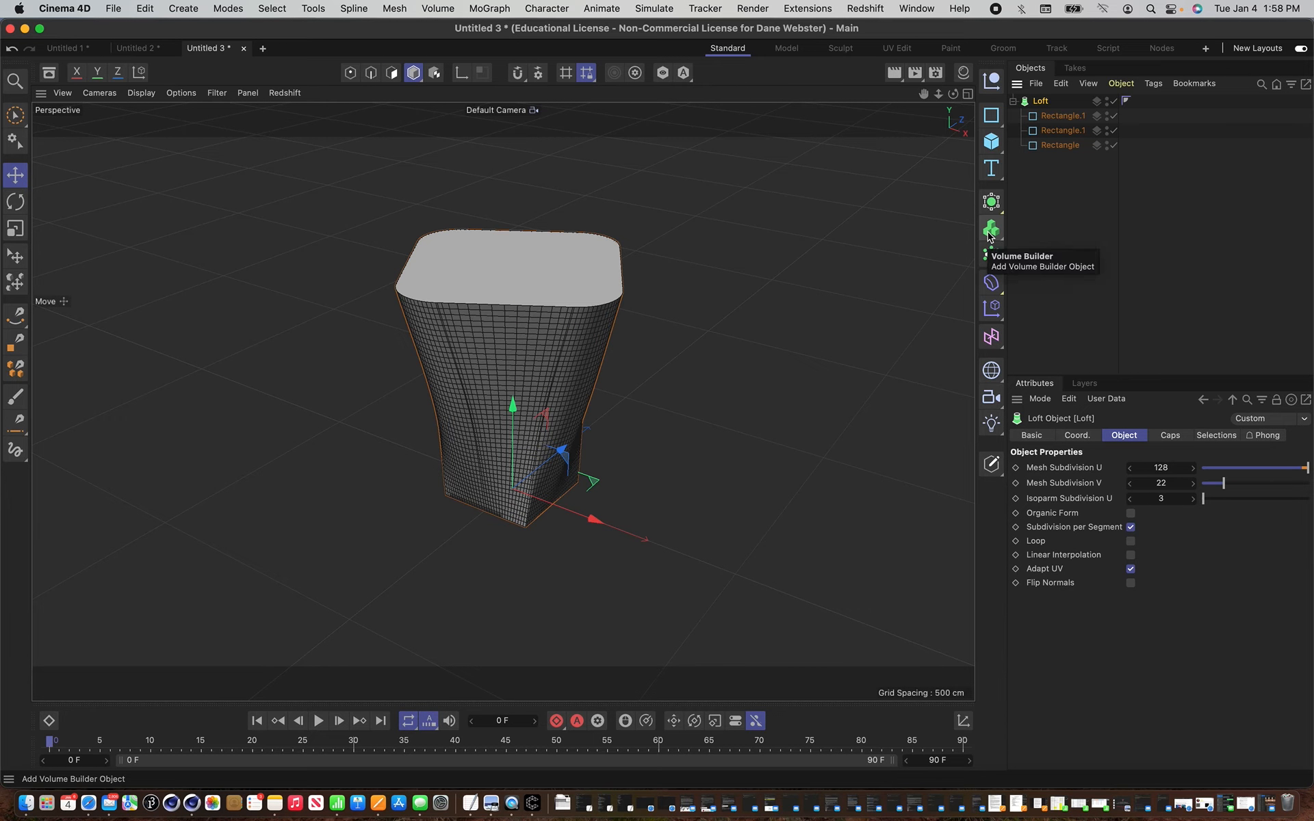
pyautogui.moveTo(988, 236); pyautogui.dragTo(1072, 273)
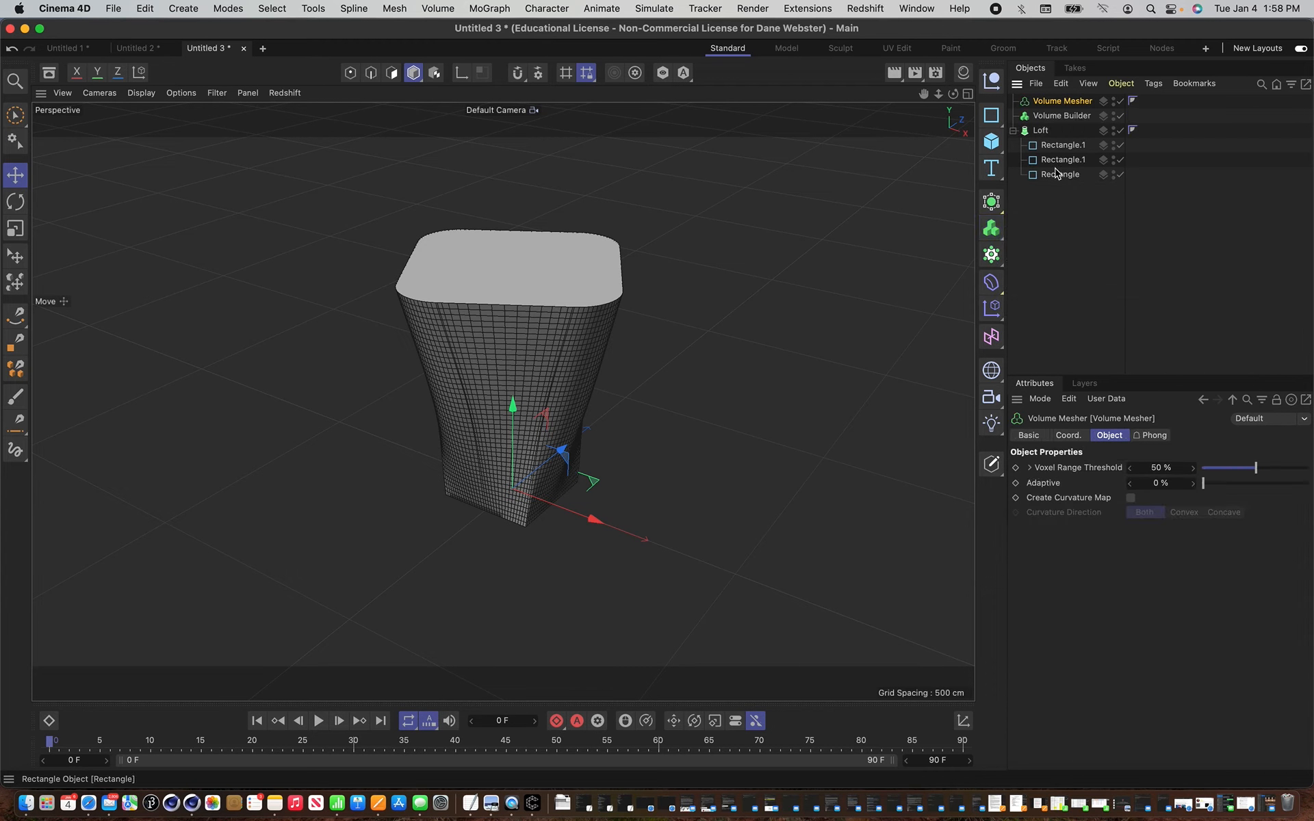
pyautogui.moveTo(1041, 135); pyautogui.dragTo(1061, 118)
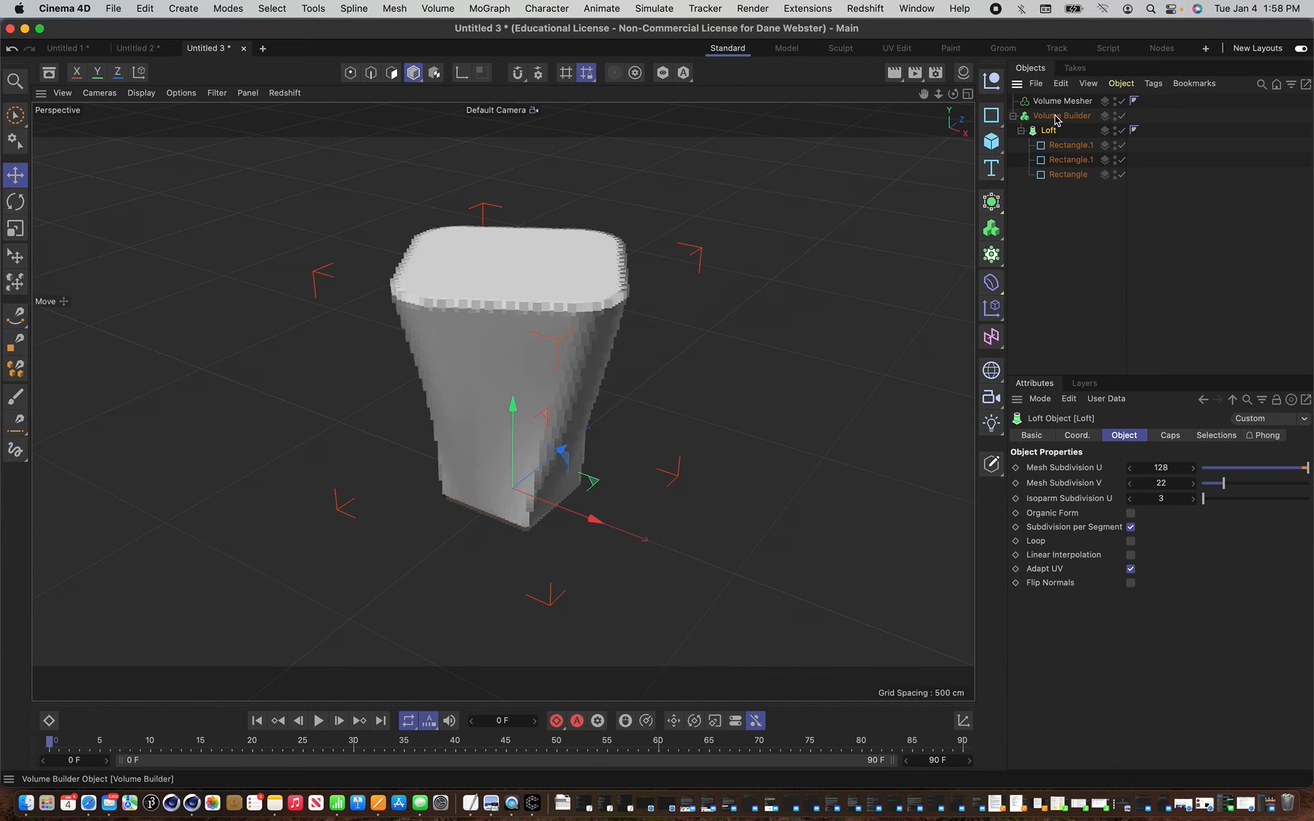
# Set the Volume Builder's voxel size to 3 cm and make the builder a child of the Volume Mesher.
pyautogui.click(1064, 117)
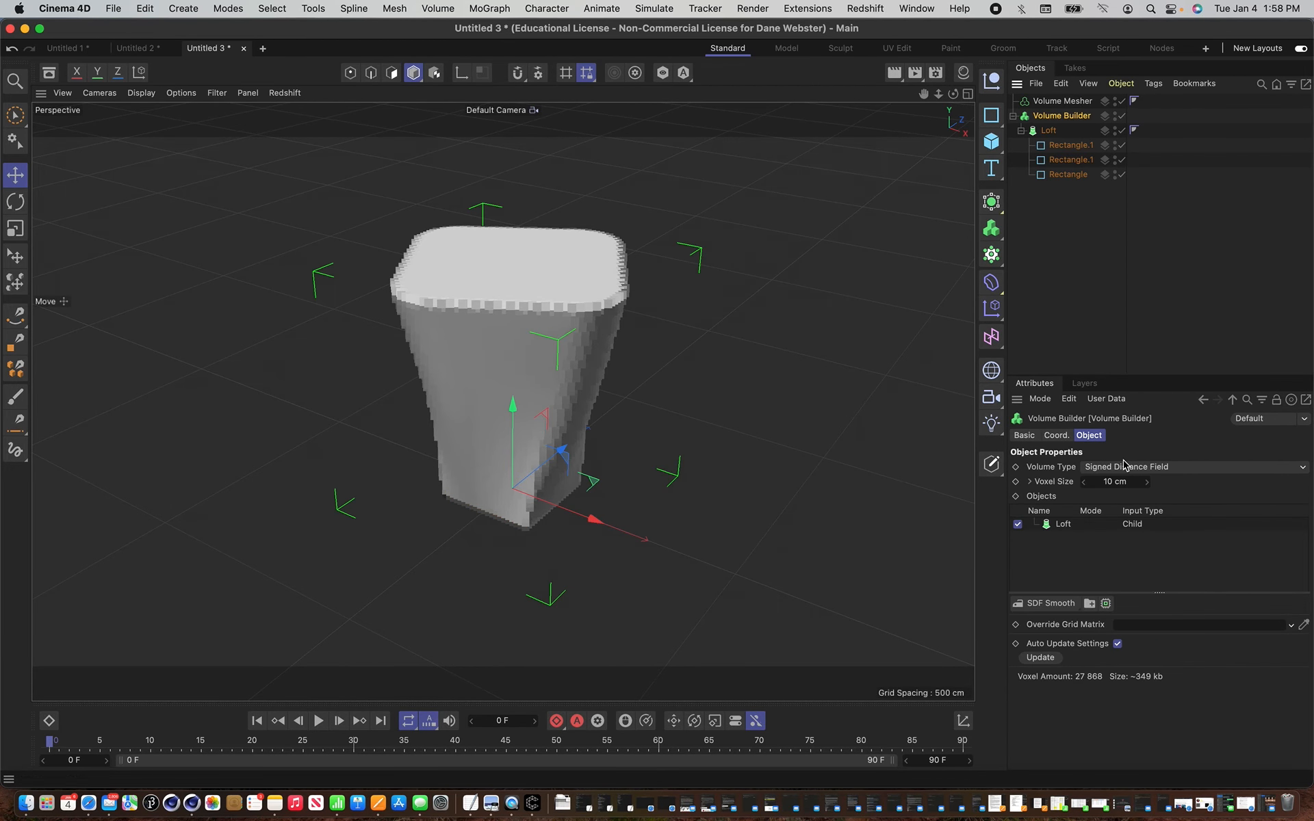
pyautogui.click(1134, 484)
pyautogui.write('3')
pyautogui.press('Return')
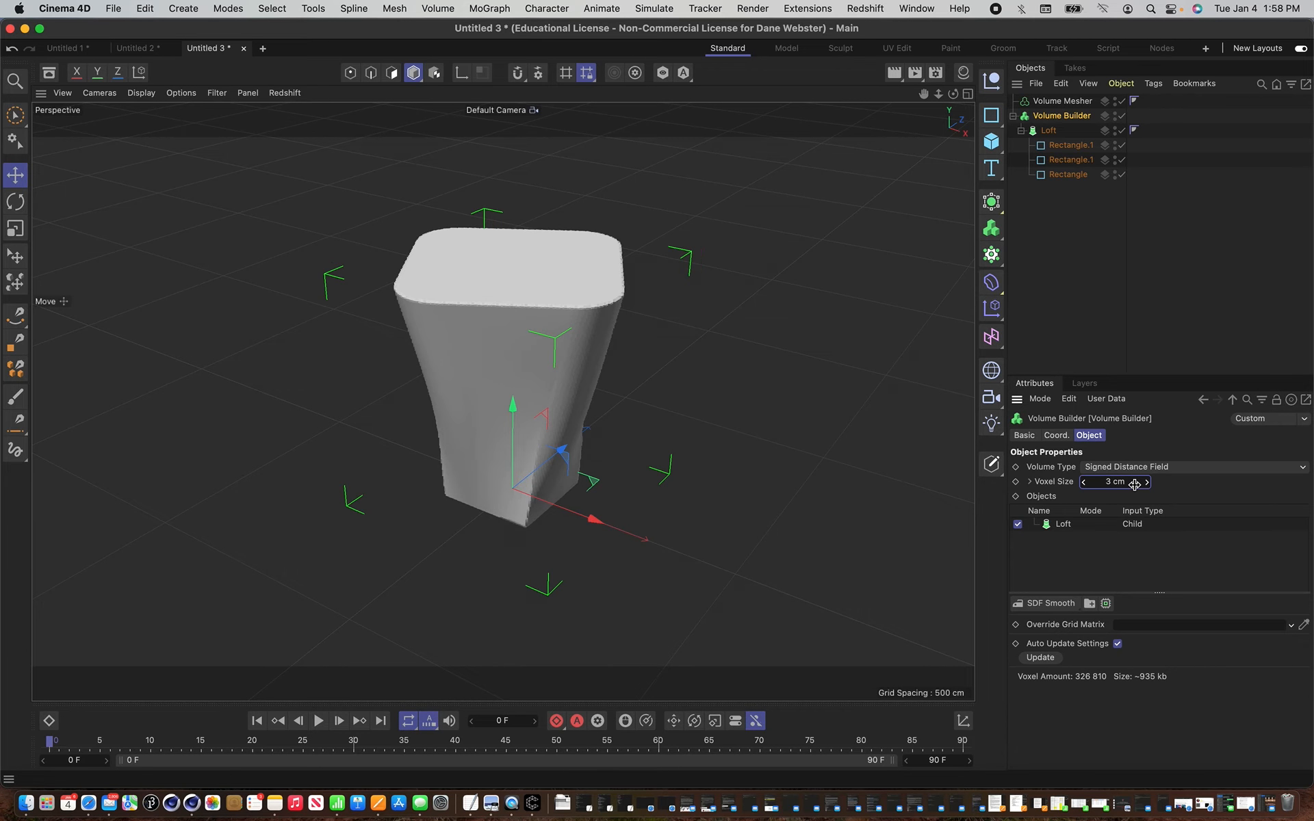
pyautogui.moveTo(1076, 122); pyautogui.dragTo(1081, 106)
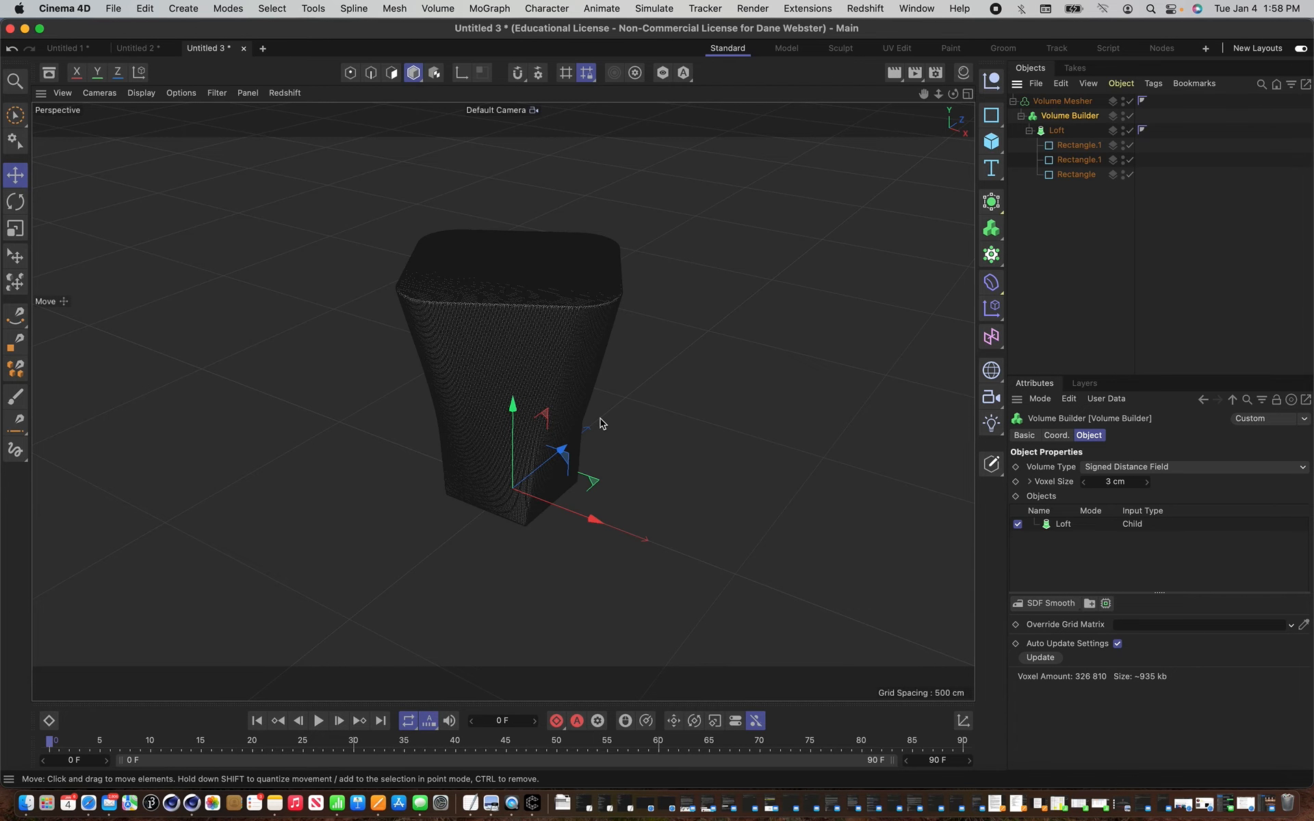
# Switch the viewport display to Gouraud Shading without lines.
pyautogui.press('b')
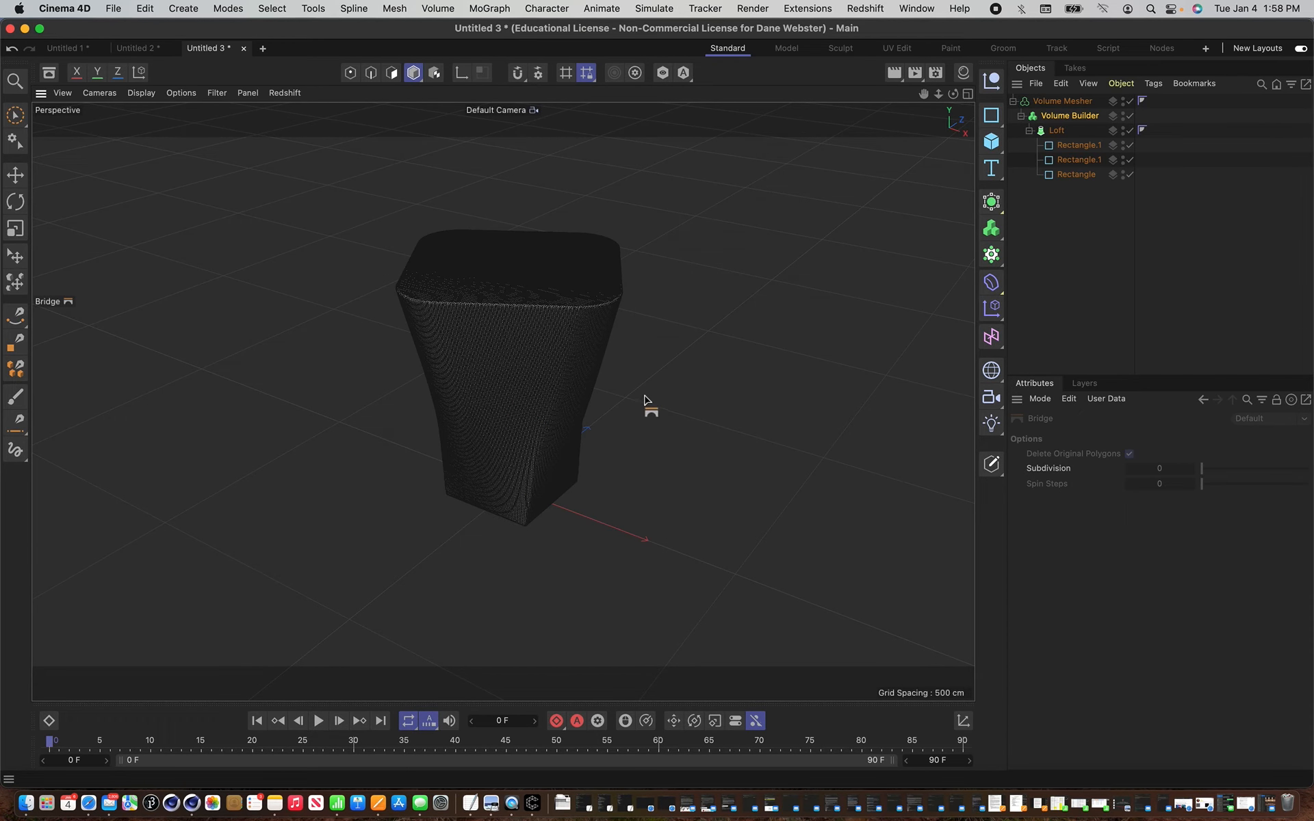
pyautogui.press('9')
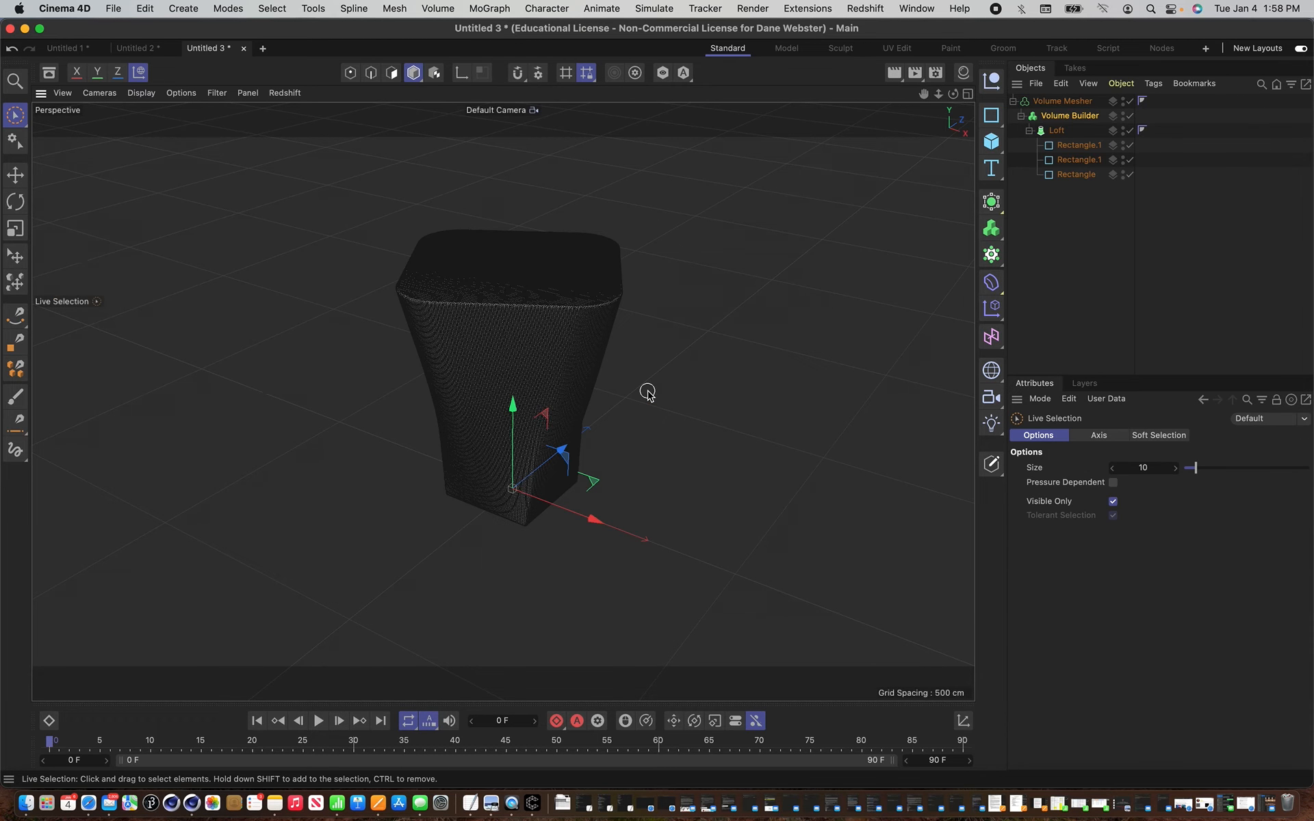
pyautogui.press('n')
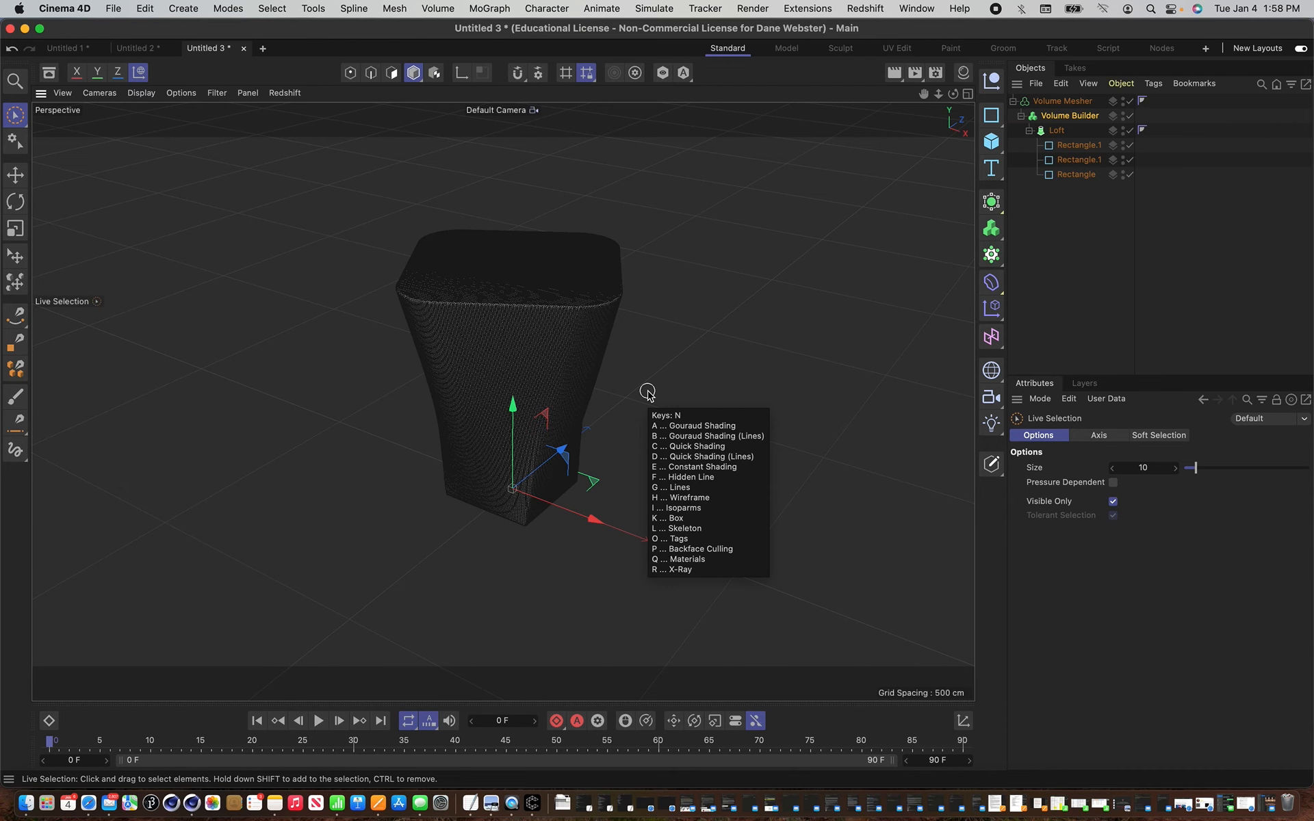
pyautogui.press('a')
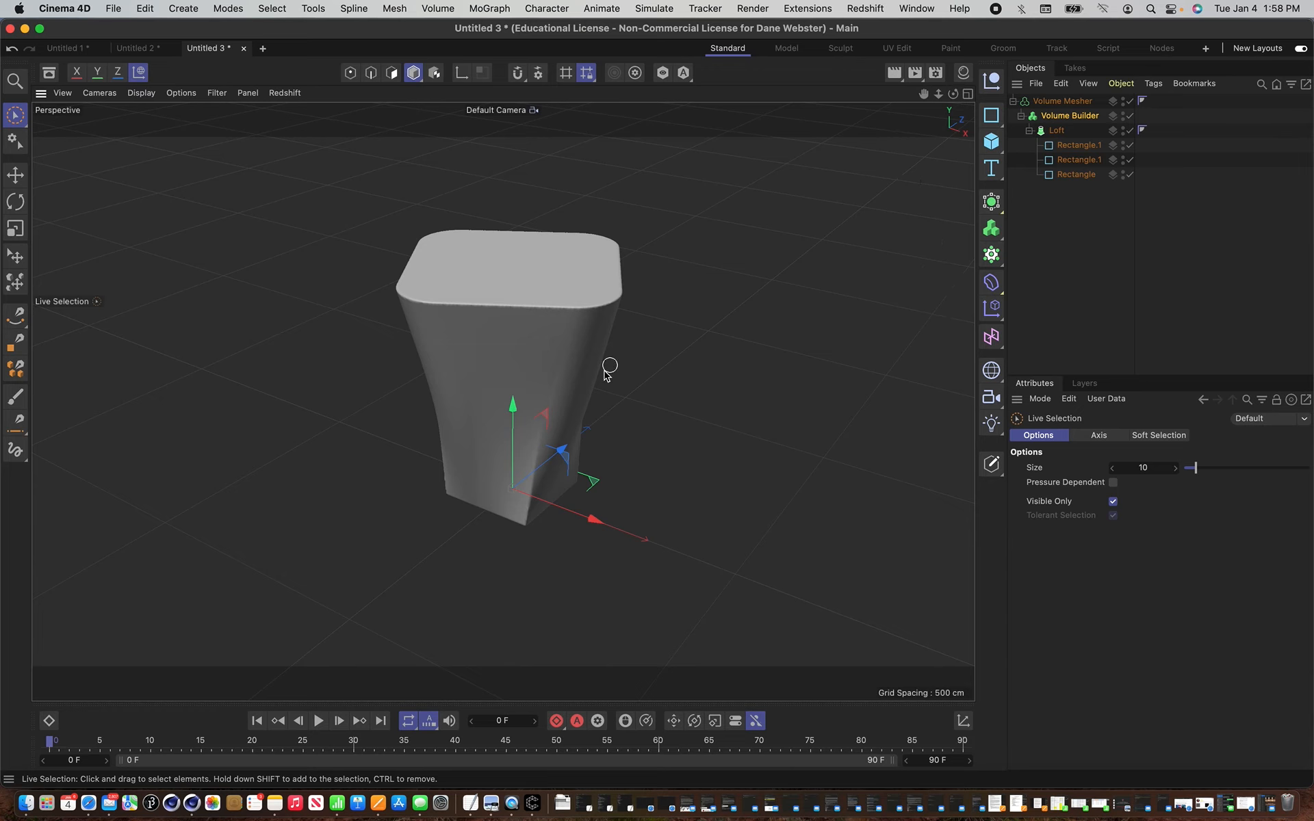
# Try rounding the corners of the bottom rectangle inside the Loft.
pyautogui.scroll(5, 677, 323)
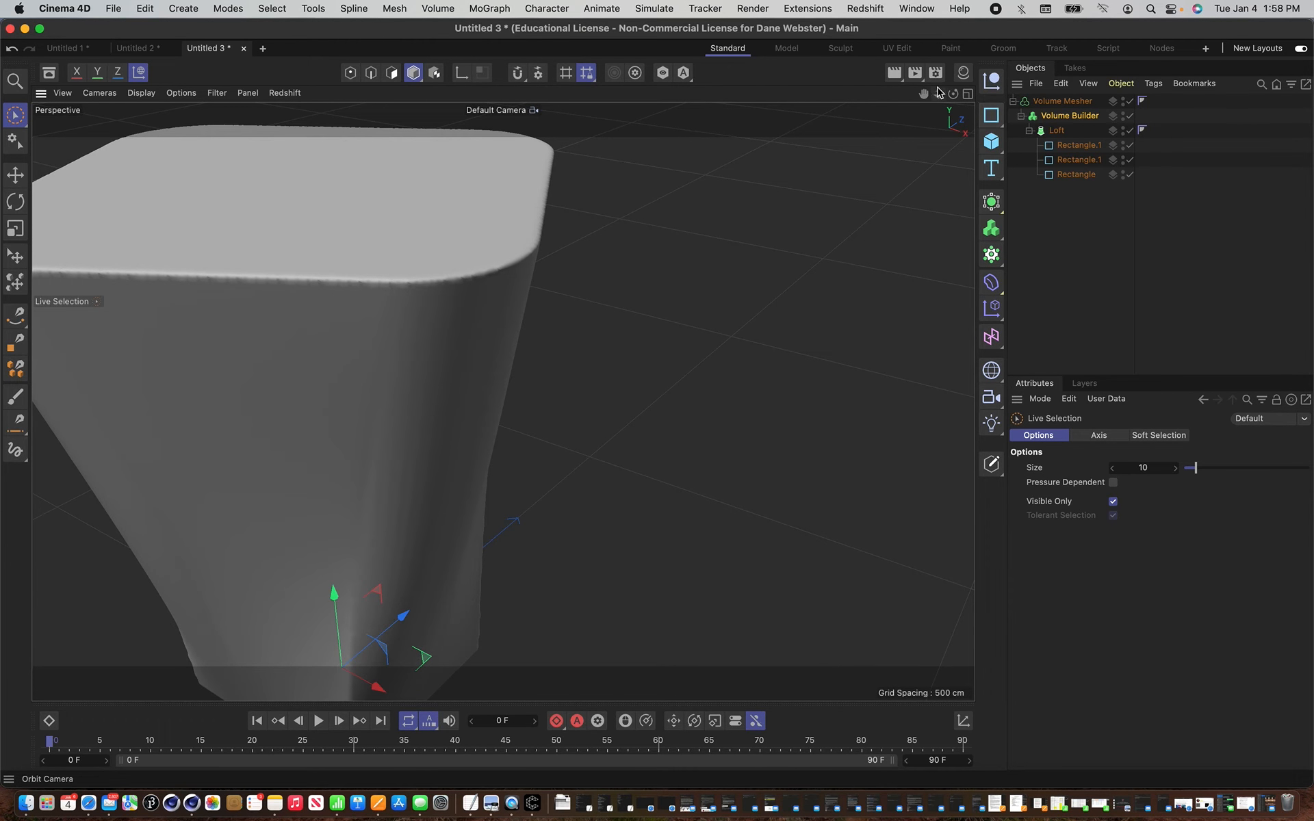
pyautogui.moveTo(939, 92)
pyautogui.mouseDown()
pyautogui.moveTo(905, 125)
pyautogui.moveTo(955, 100)
pyautogui.moveTo(959, 130)
pyautogui.moveTo(952, 100)
pyautogui.moveTo(941, 113)
pyautogui.moveTo(949, 103)
pyautogui.mouseUp()
pyautogui.scroll(-3, 848, 274)
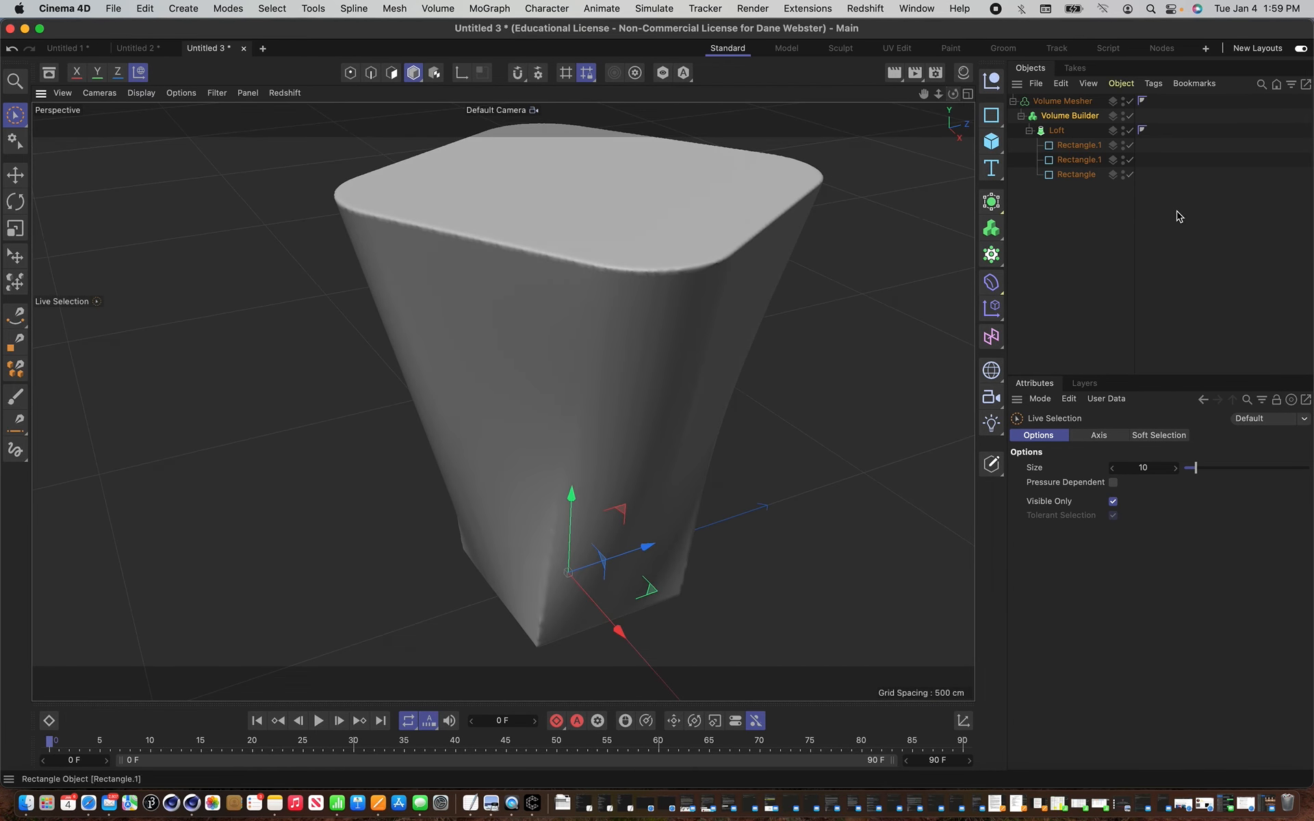
pyautogui.click(1081, 175)
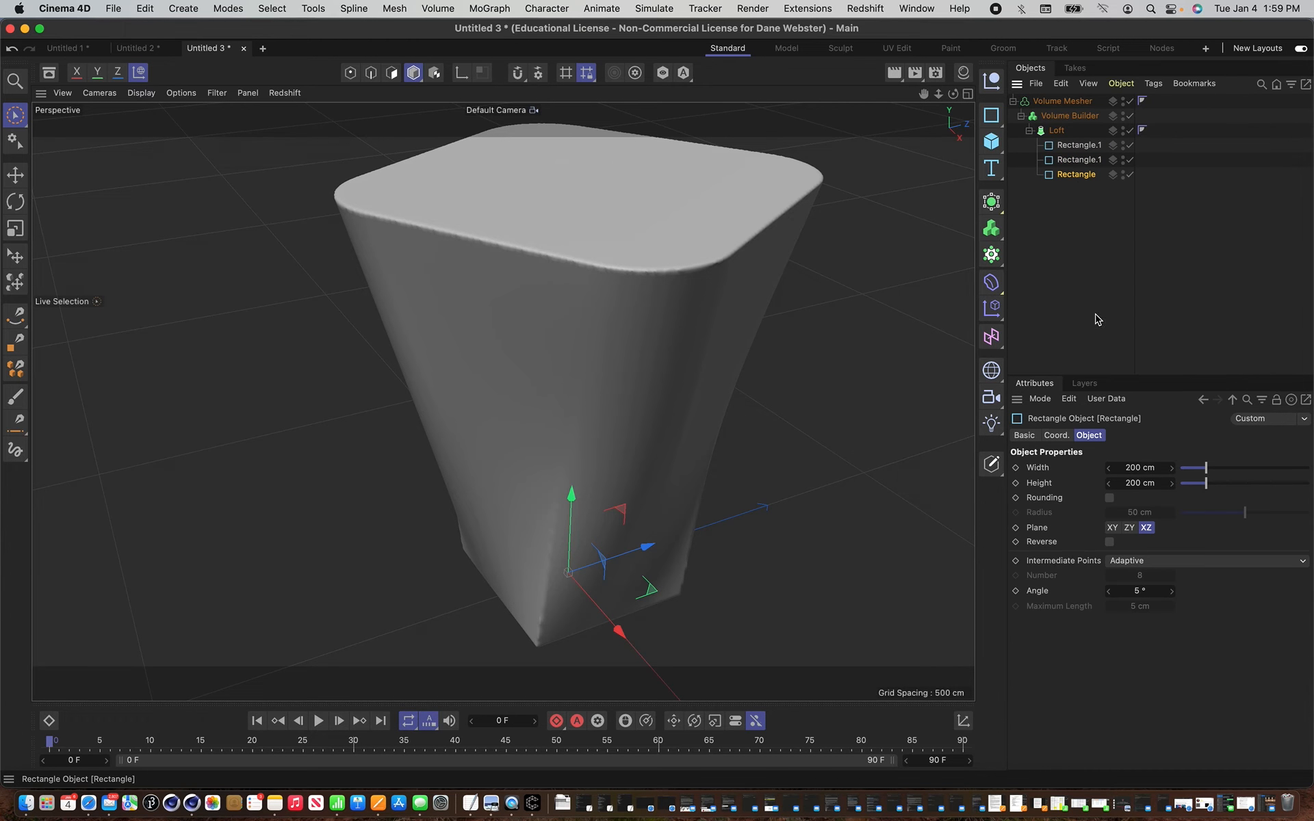
pyautogui.click(1109, 497)
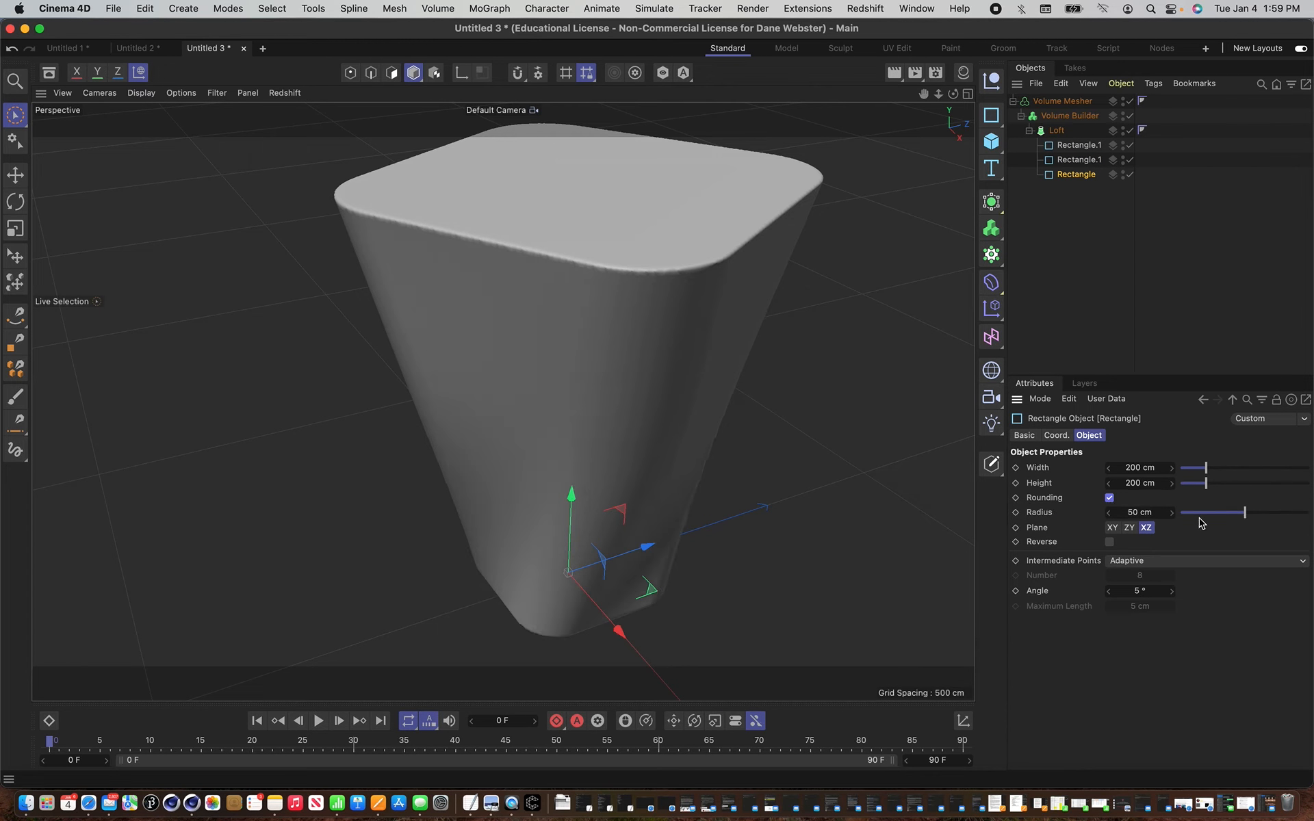
# Set the corner rounding radius to 17 cm on the middle rectangle and 100 cm on the top rectangle.
pyautogui.moveTo(1199, 518)
pyautogui.mouseDown()
pyautogui.moveTo(1210, 515)
pyautogui.moveTo(1181, 516)
pyautogui.moveTo(1204, 522)
pyautogui.mouseUp()
pyautogui.click(1079, 160)
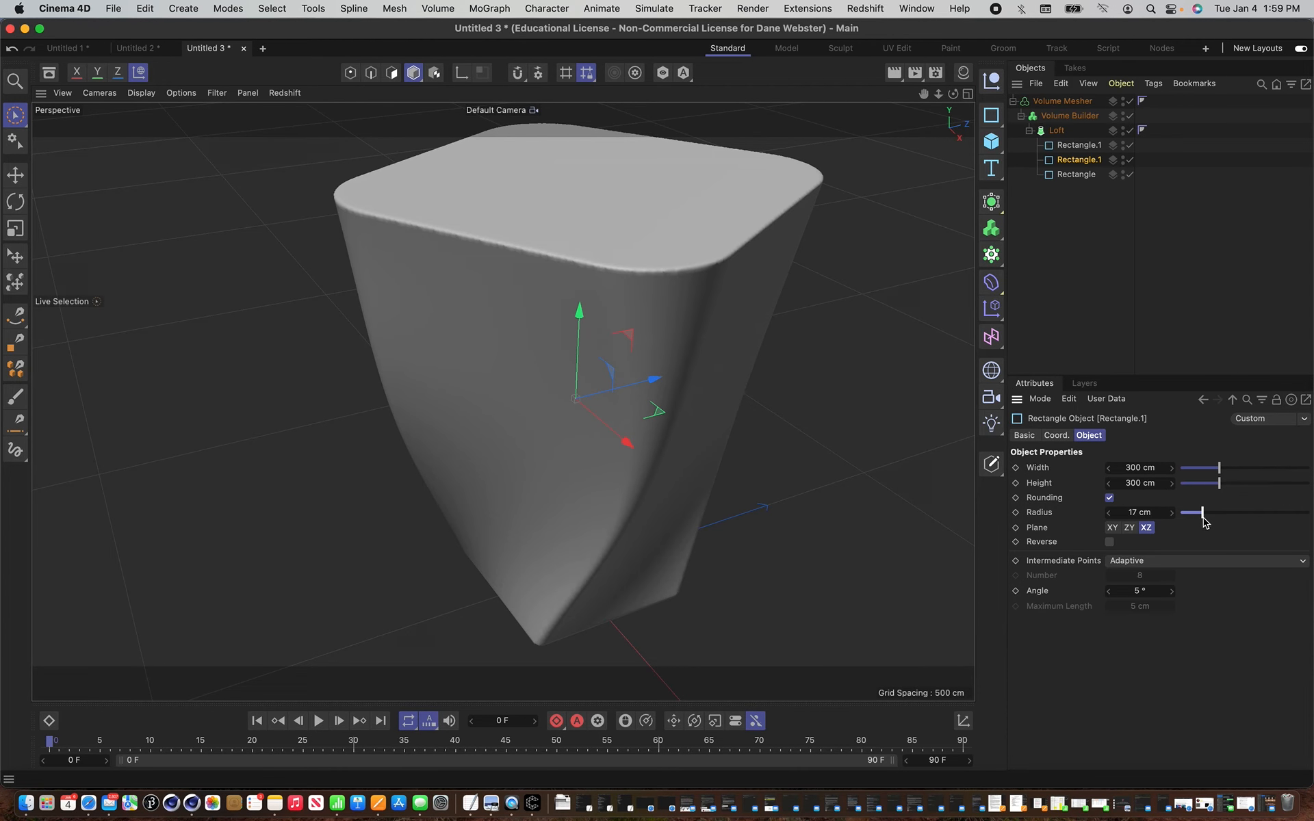
pyautogui.click(1079, 145)
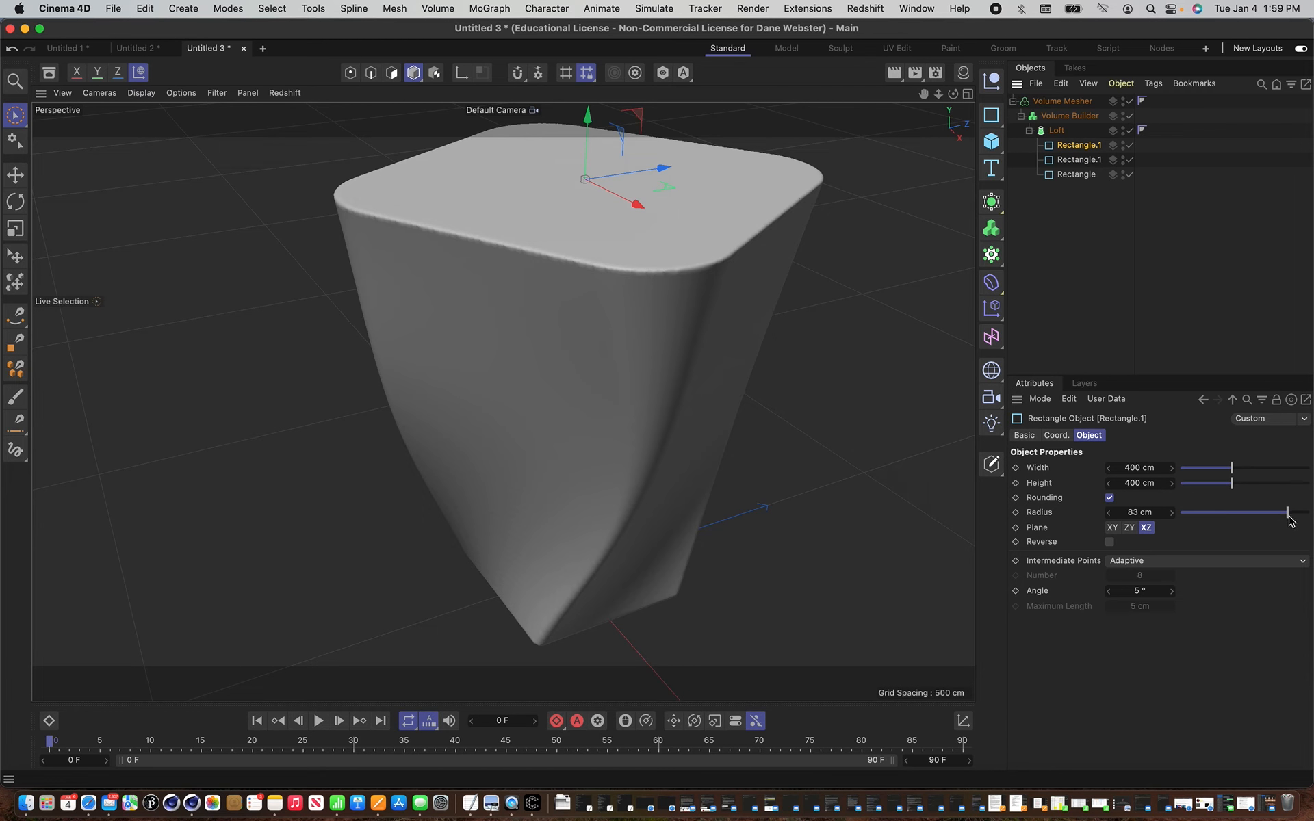
pyautogui.moveTo(1290, 520); pyautogui.dragTo(1308, 520)
pyautogui.keyDown('alt'); pyautogui.moveTo(657, 428); pyautogui.dragTo(654, 433); pyautogui.keyUp('alt')
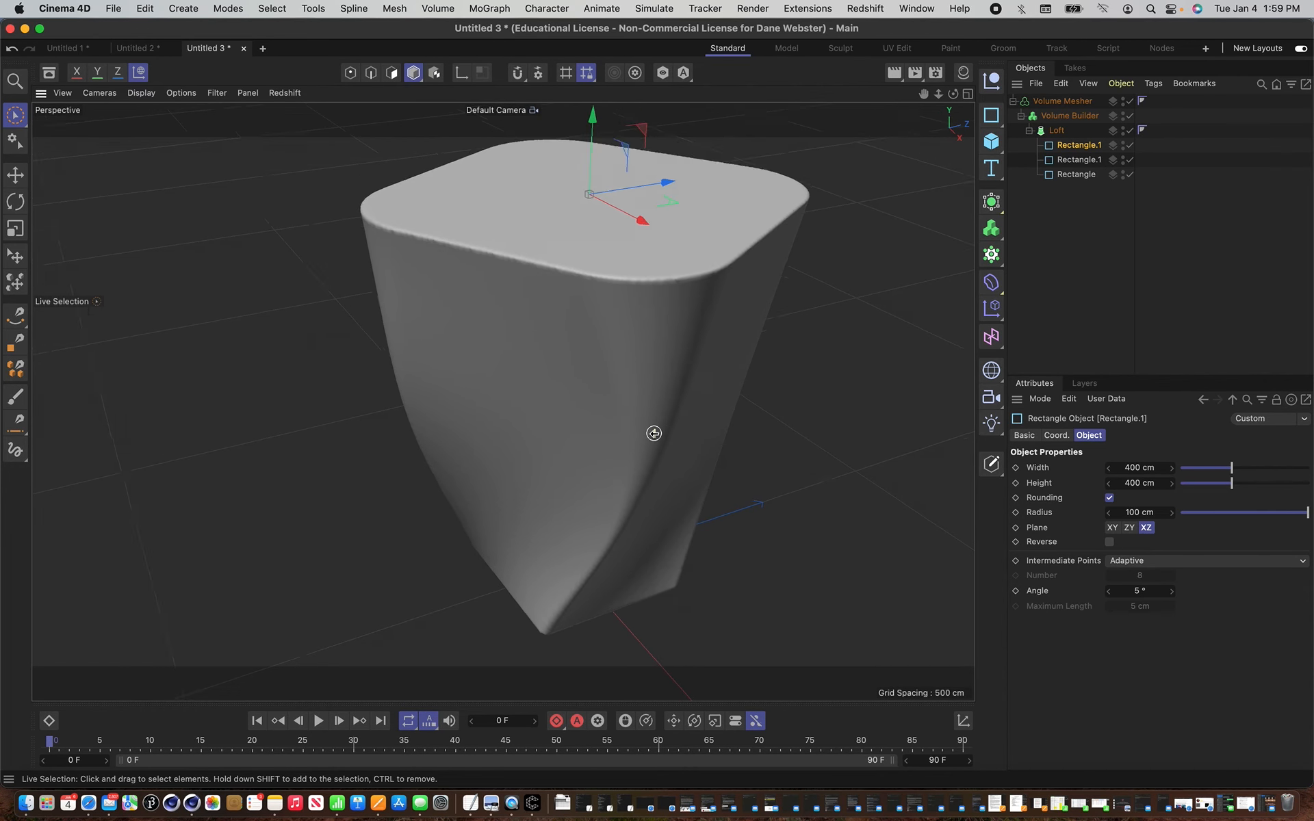
pyautogui.scroll(-5, 653, 433)
pyautogui.moveTo(953, 93); pyautogui.dragTo(892, 212)
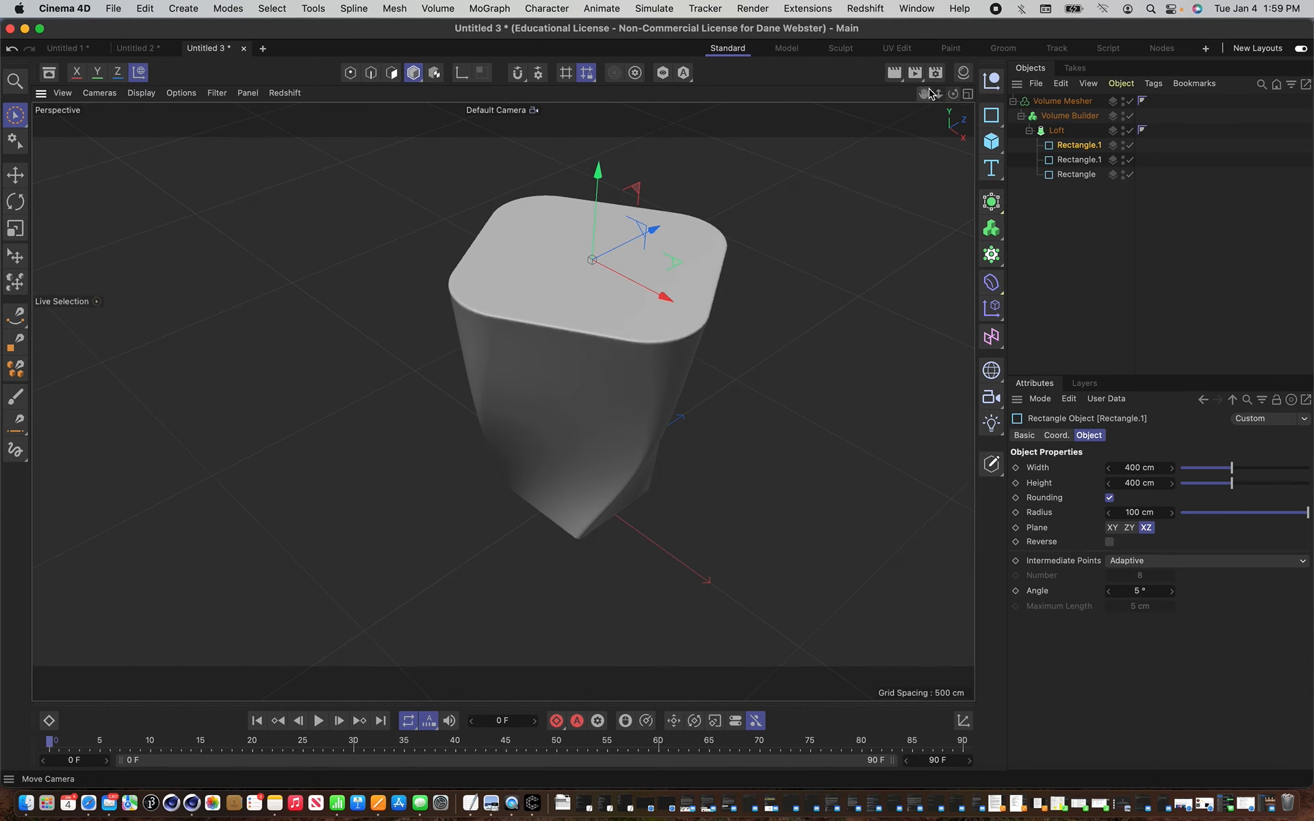
# Add a sphere, raise it to the top face of the loft and enlarge its radius to about 177 cm.
pyautogui.moveTo(929, 94); pyautogui.dragTo(841, 111)
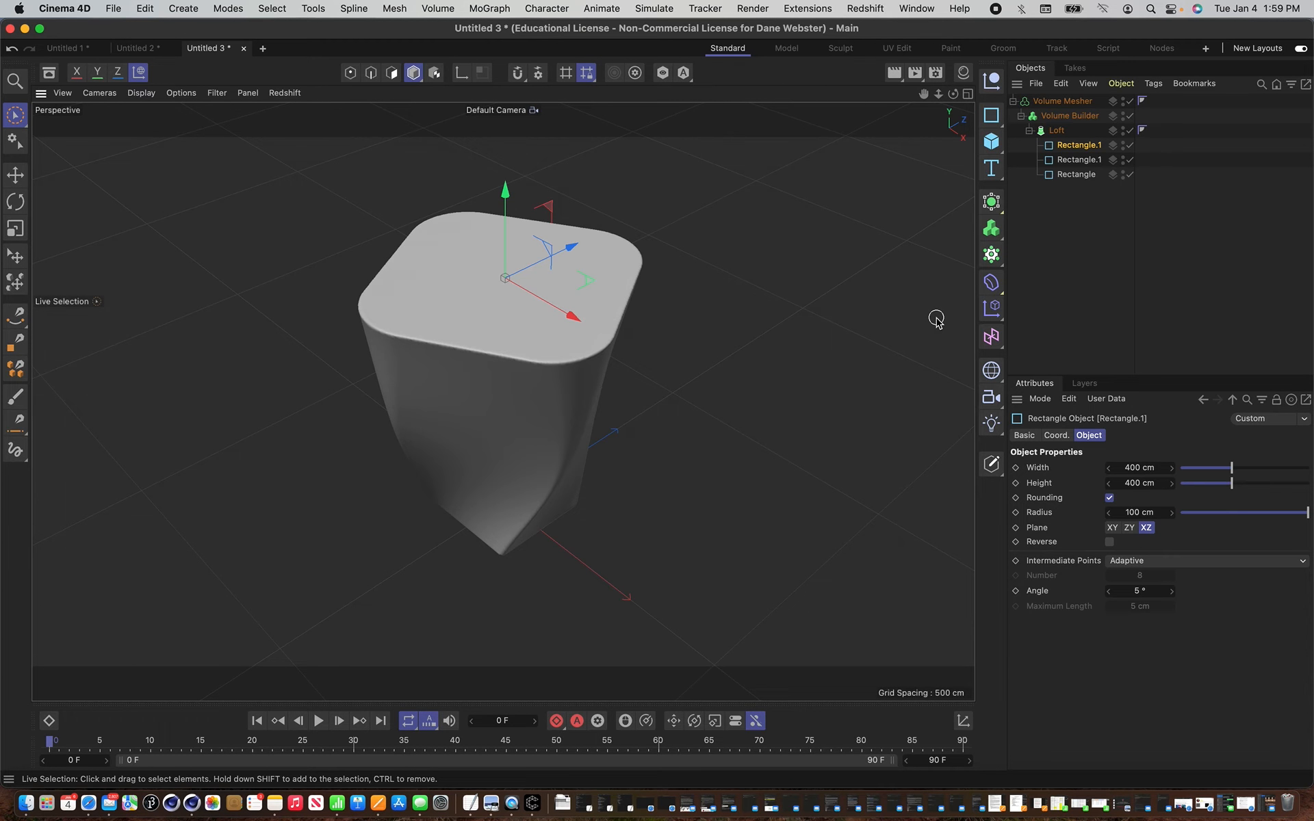
pyautogui.moveTo(923, 94)
pyautogui.mouseDown()
pyautogui.moveTo(944, 93)
pyautogui.moveTo(924, 98)
pyautogui.mouseUp()
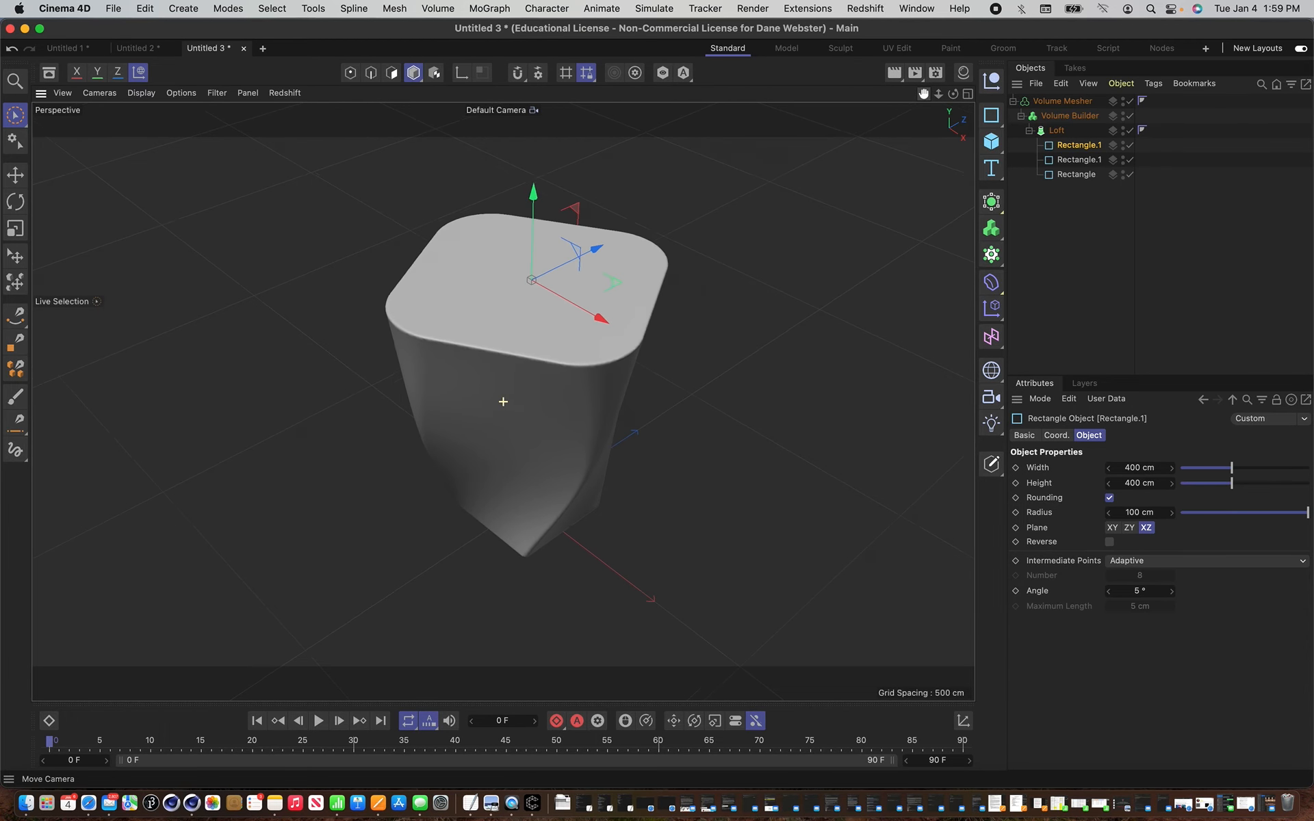
pyautogui.click(992, 141)
pyautogui.click(1149, 217)
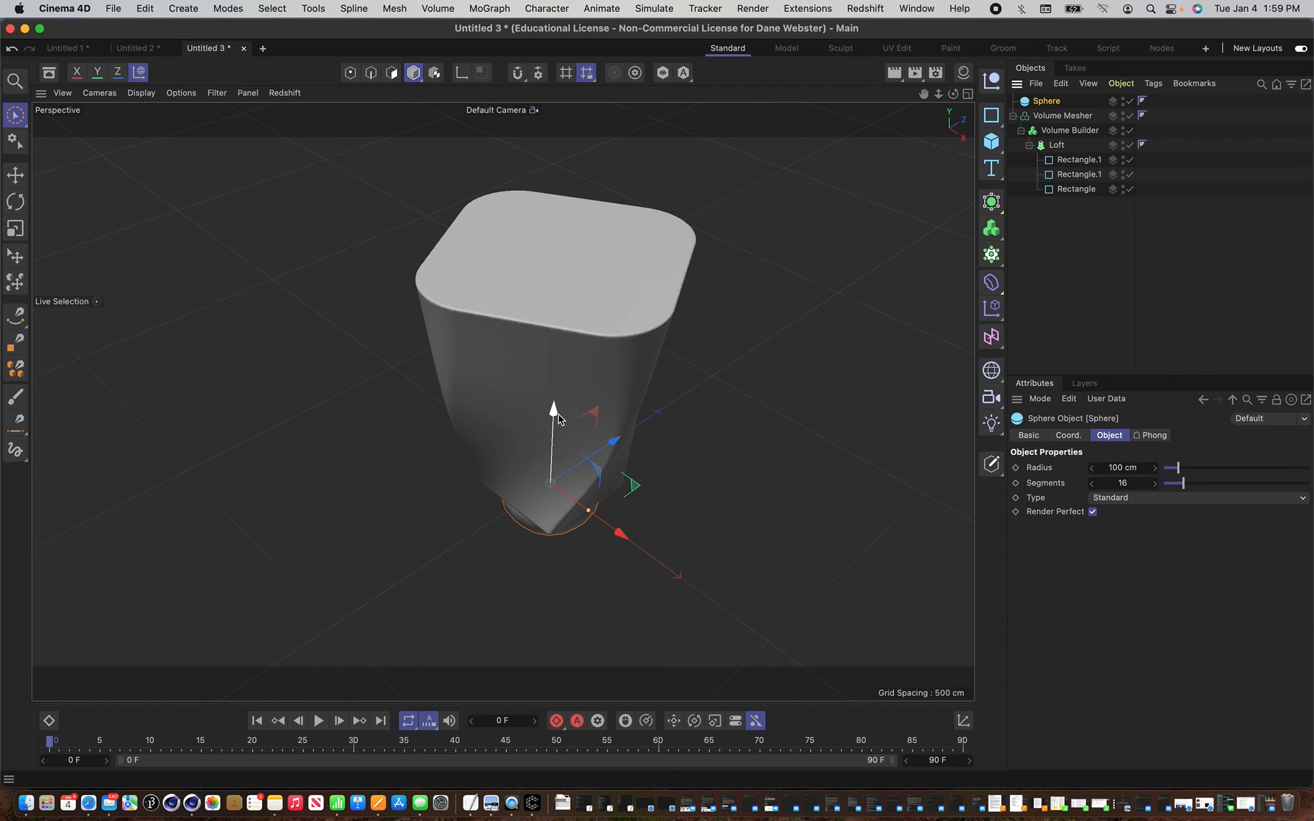
pyautogui.moveTo(558, 414); pyautogui.dragTo(569, 134)
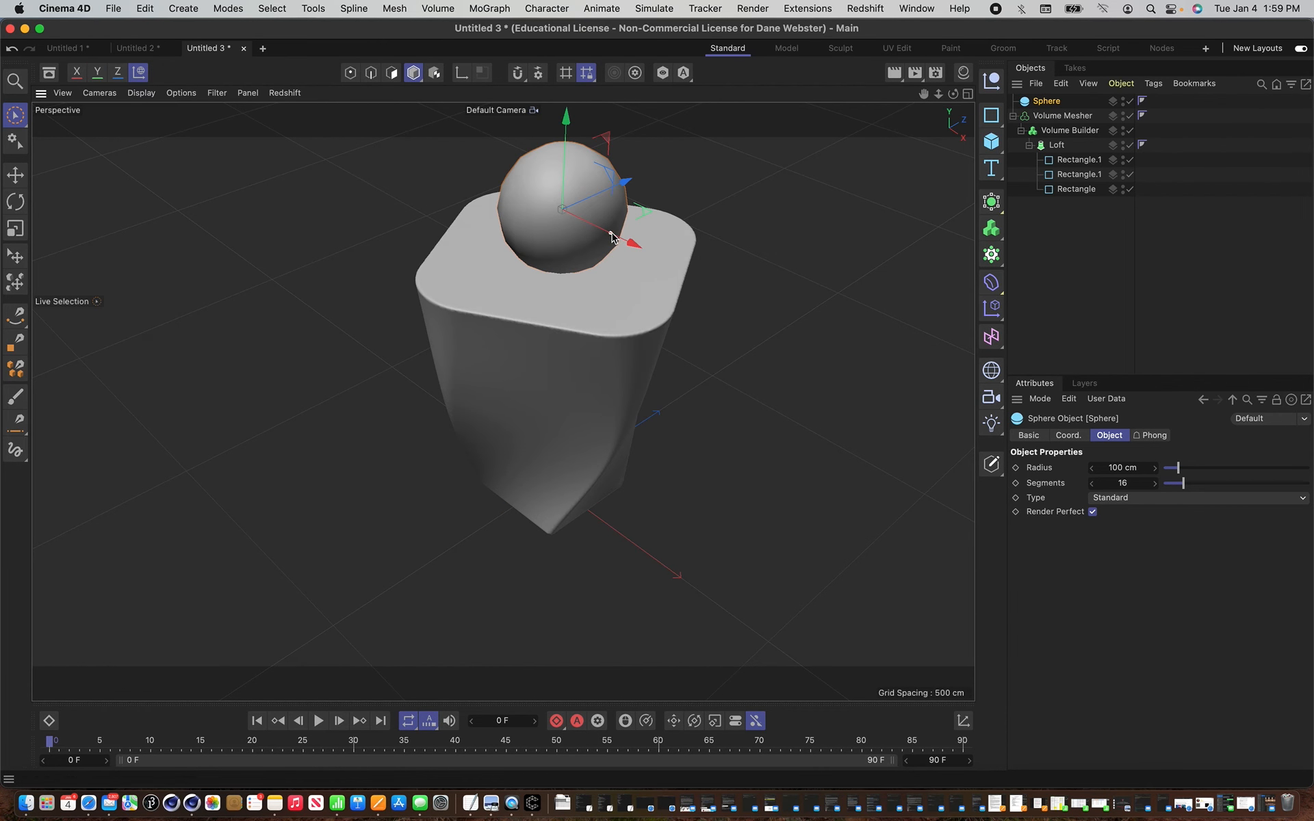
pyautogui.moveTo(611, 234); pyautogui.dragTo(650, 253)
# Subtract the sphere from the loft in the Volume Builder, using 128 segments and a radius of about 191 cm.
pyautogui.moveTo(1046, 100); pyautogui.dragTo(1083, 142)
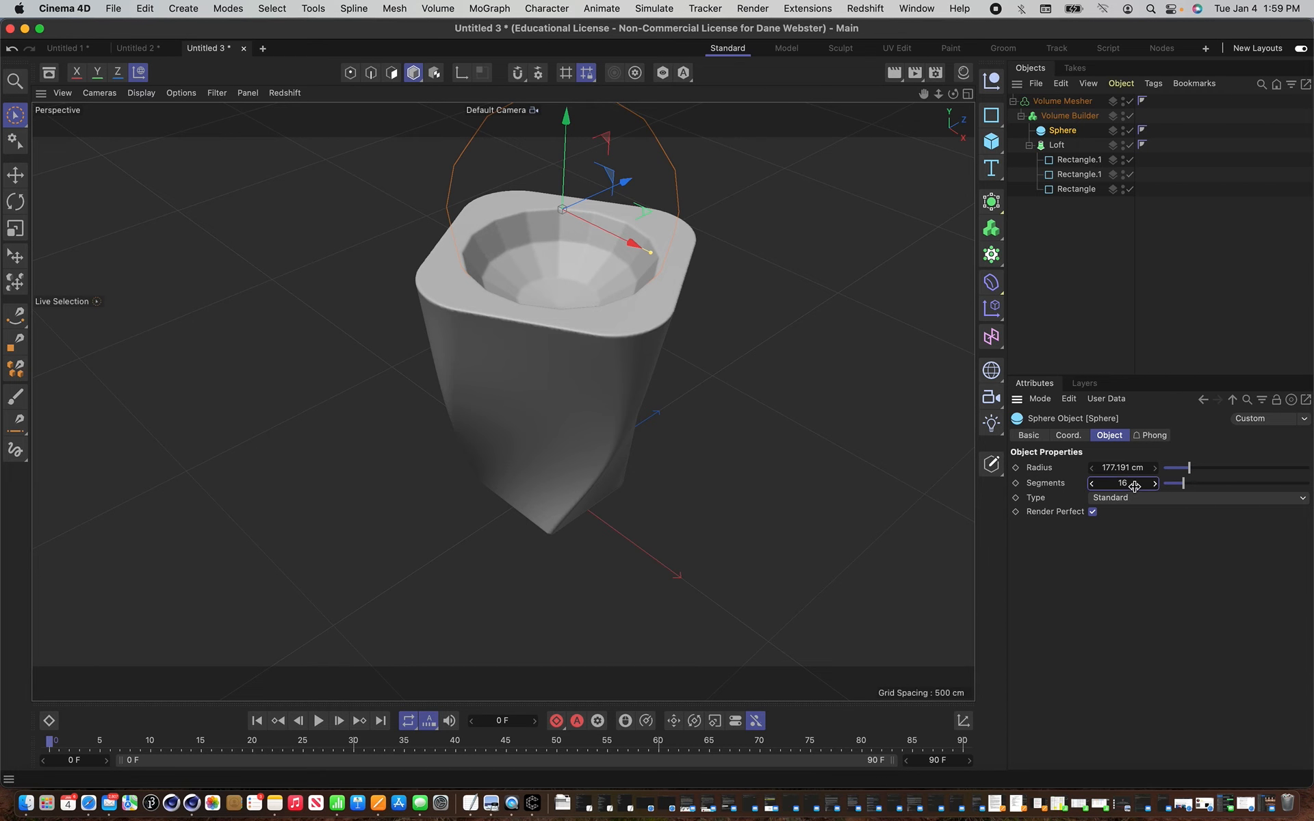
pyautogui.moveTo(1134, 485); pyautogui.dragTo(1136, 486)
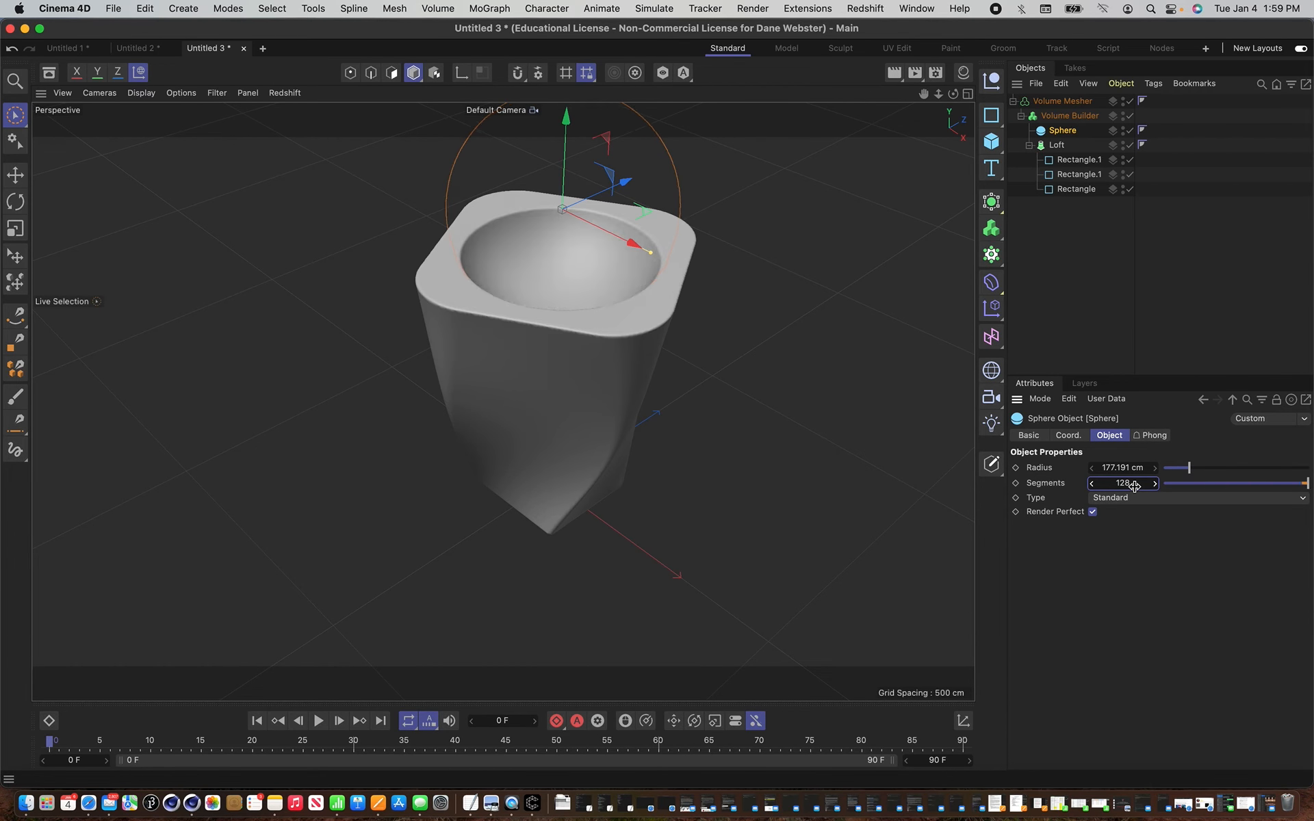
pyautogui.moveTo(621, 229); pyautogui.dragTo(624, 235)
# Delete the sphere from the Volume Builder.
pyautogui.keyDown('alt'); pyautogui.moveTo(504, 399); pyautogui.dragTo(504, 399); pyautogui.keyUp('alt')
pyautogui.moveTo(924, 94); pyautogui.dragTo(862, 108)
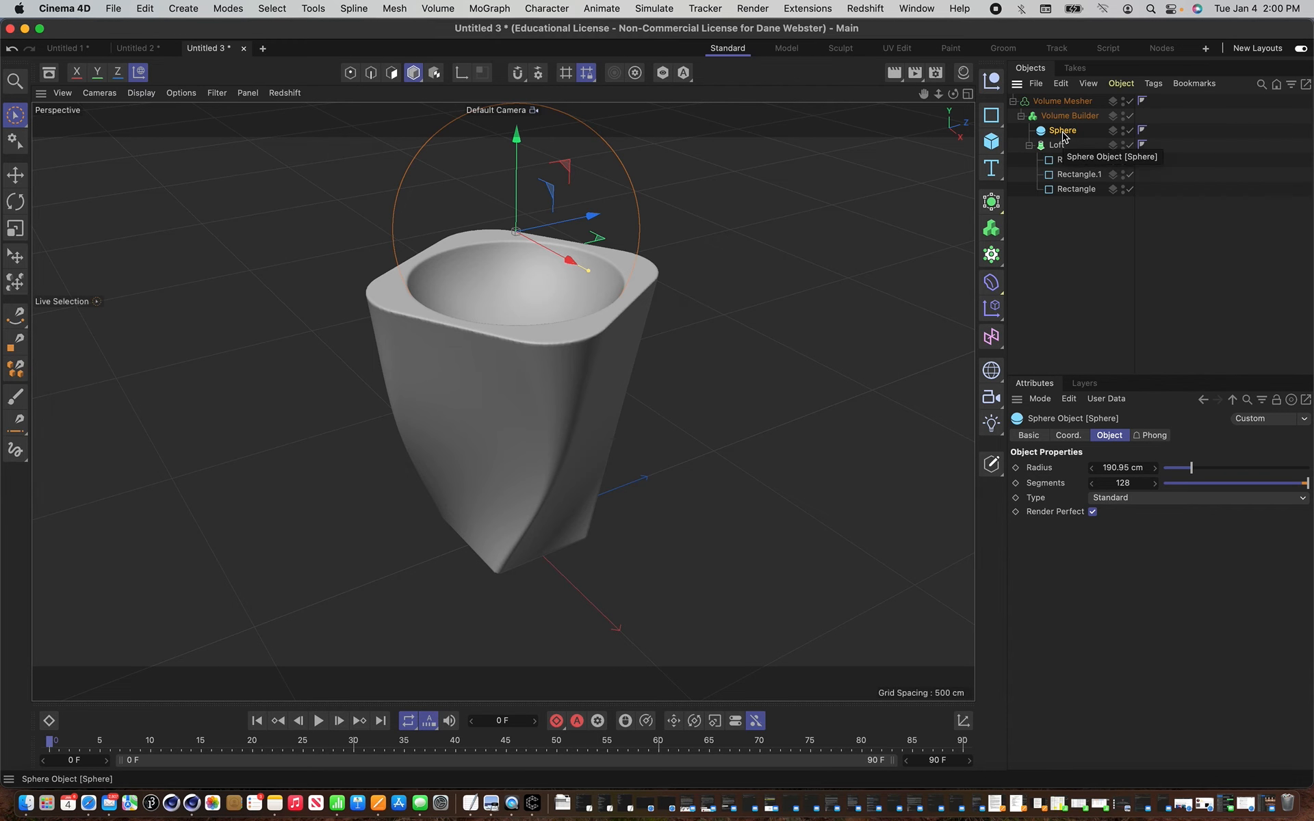
pyautogui.press('Delete')
# Duplicate the Loft, place the copy above the original inside the Volume Builder and rename it Loft_cut.
pyautogui.click(1030, 130)
pyautogui.click(1056, 131)
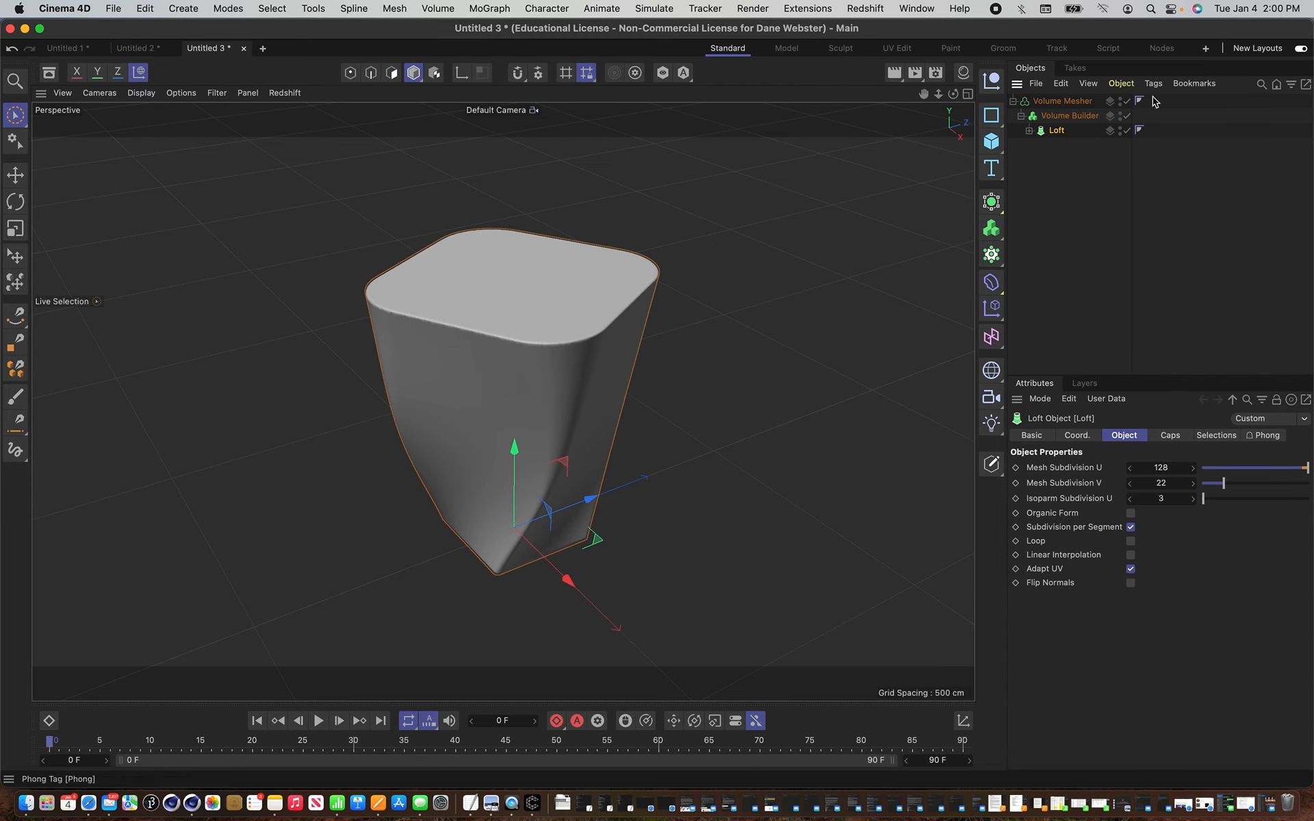
pyautogui.press('super+v')
pyautogui.moveTo(1043, 103); pyautogui.dragTo(1057, 137)
pyautogui.doubleClick(1067, 131)
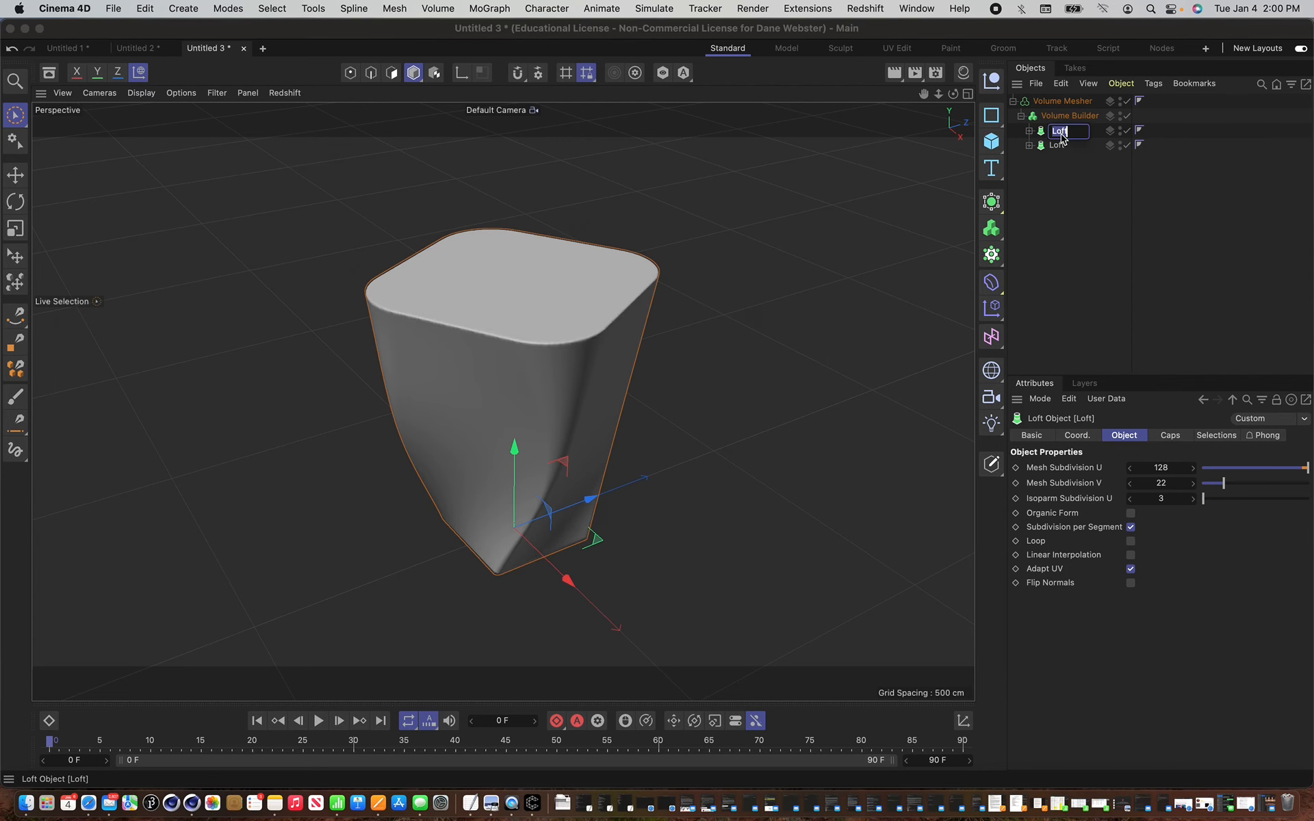
pyautogui.write('_cut')
pyautogui.press('Return')
# Disable Loft_cut in the Volume Builder's object list and add an SDF Dilate and Erode filter.
pyautogui.click(1070, 114)
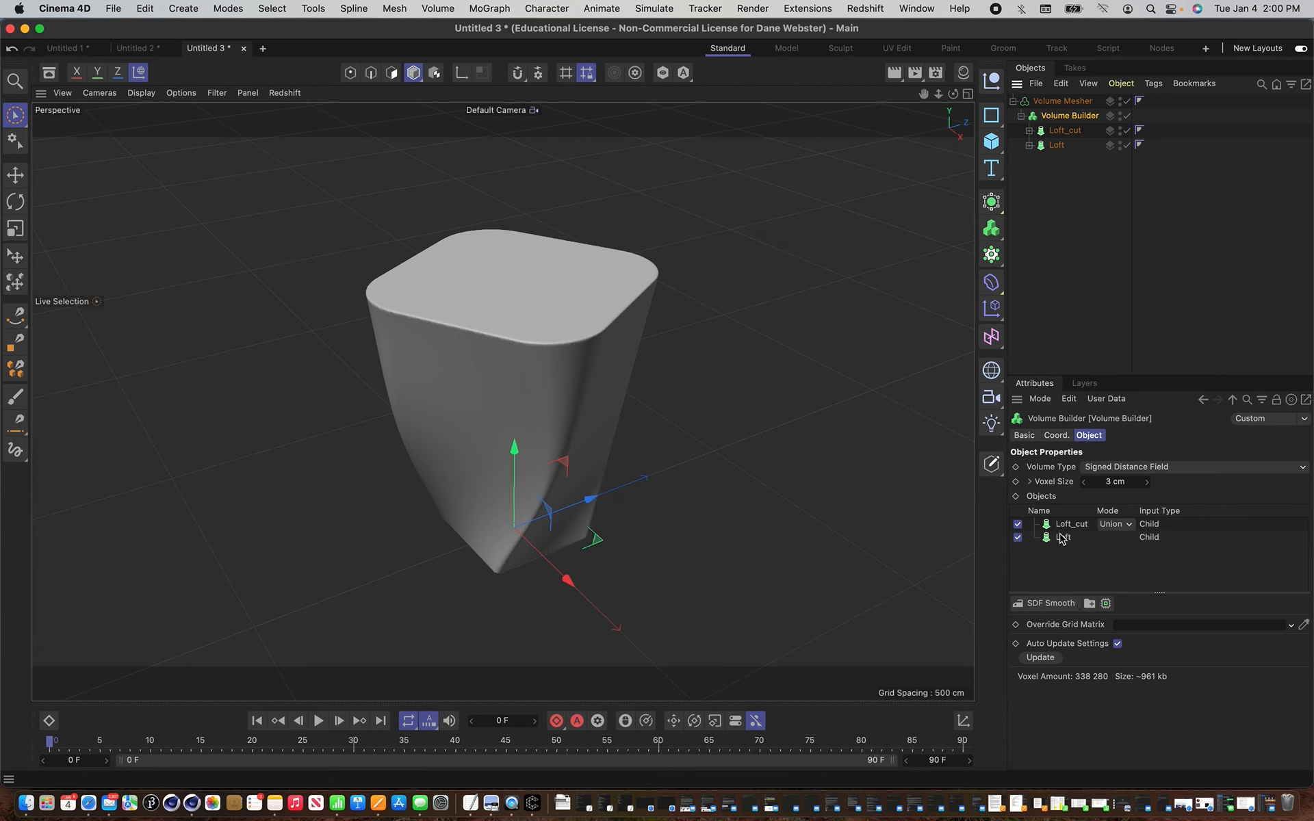
pyautogui.click(1017, 524)
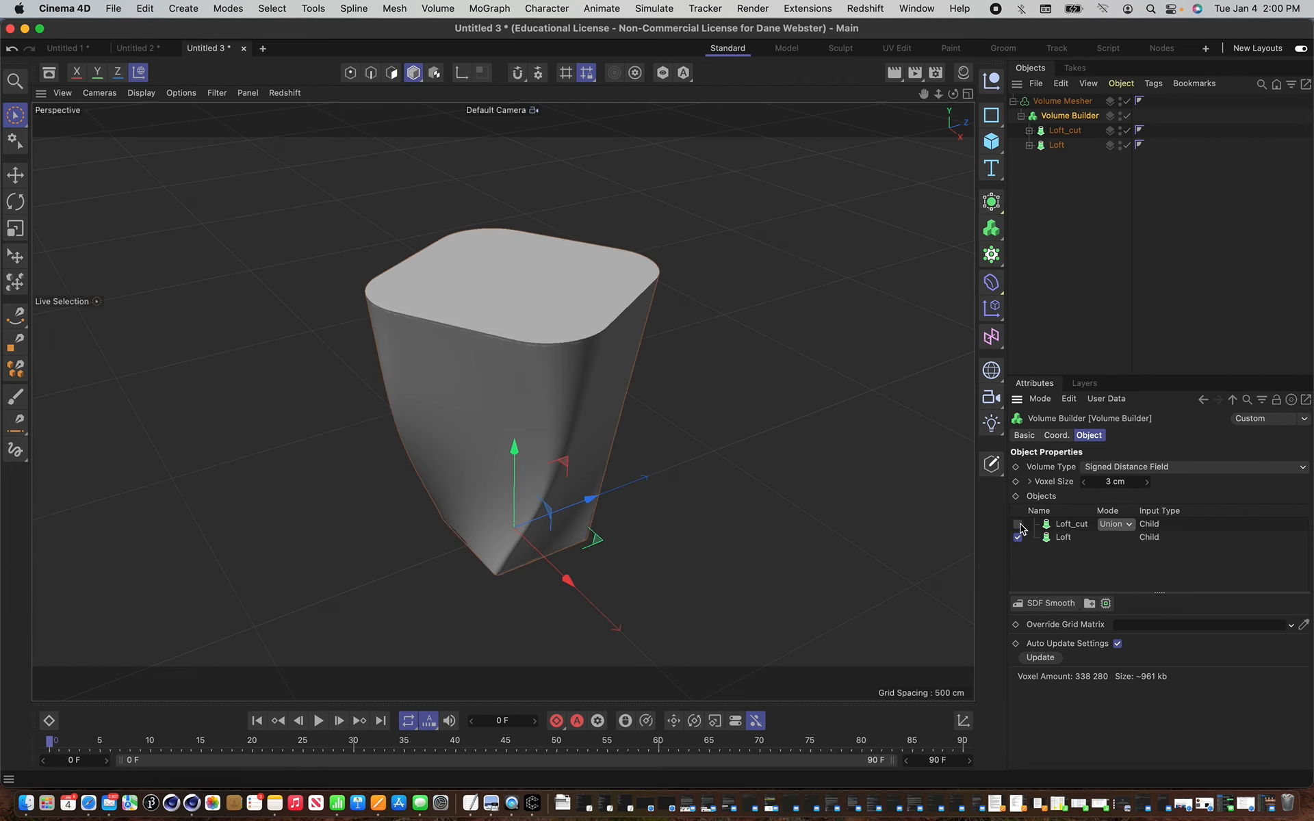
pyautogui.click(1043, 605)
pyautogui.click(1053, 620)
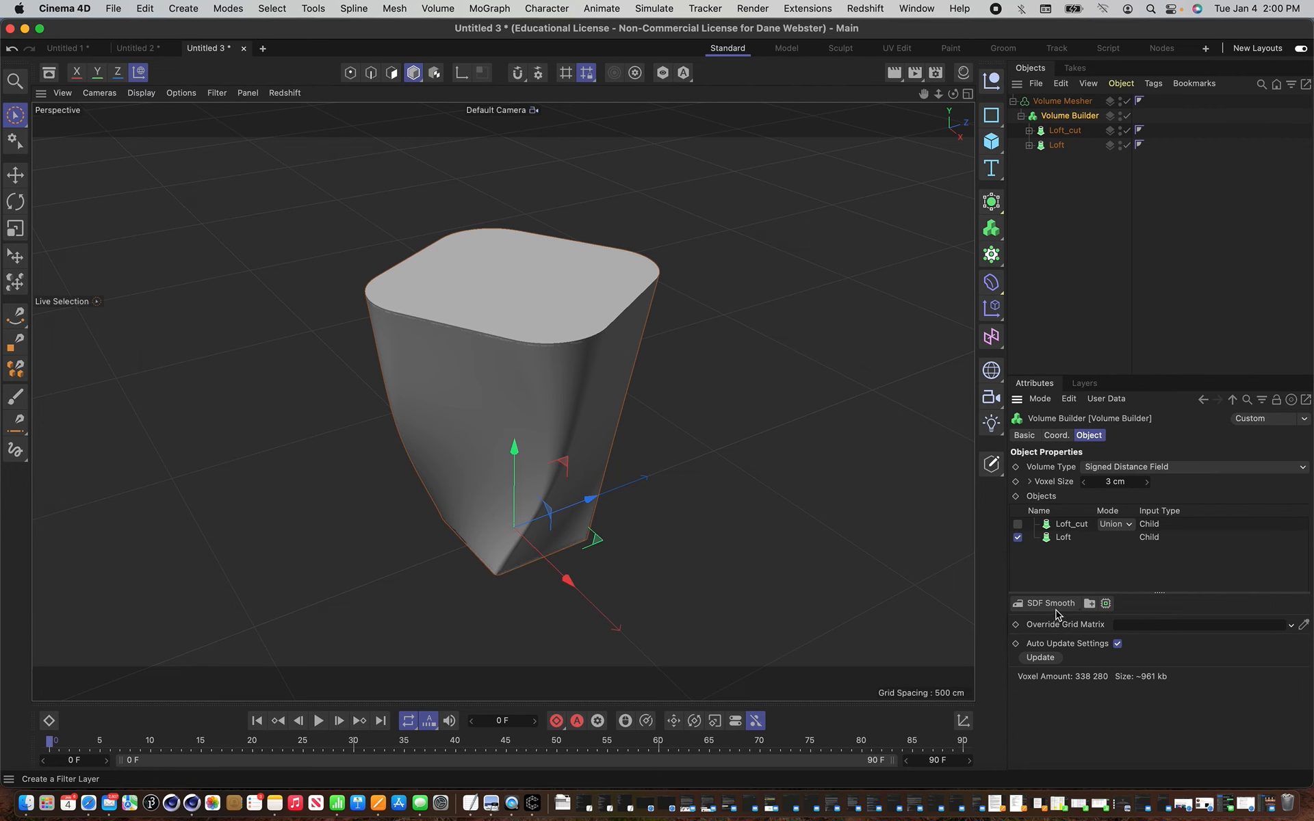
pyautogui.click(1051, 605)
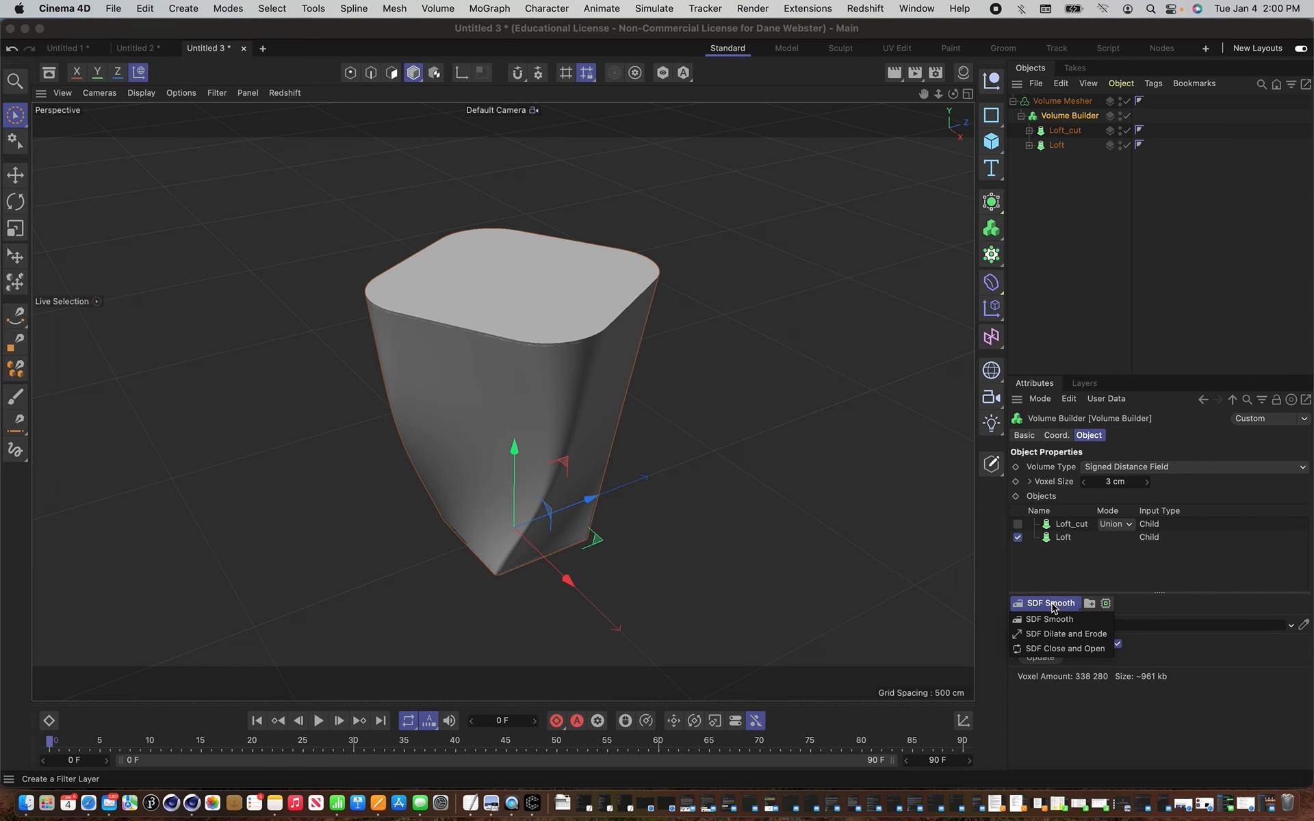
pyautogui.click(1066, 634)
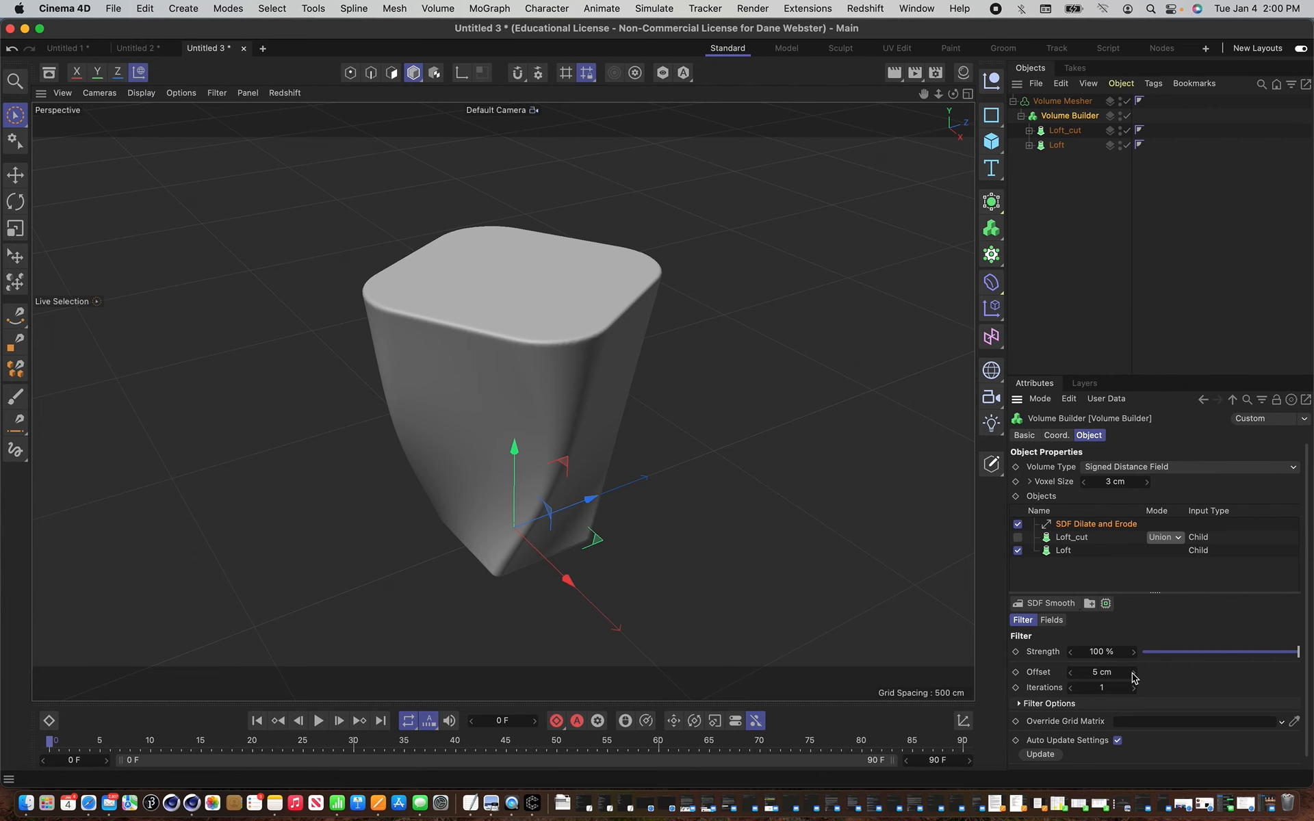
# Set the SDF Dilate and Erode filter's offset to -10 cm.
pyautogui.click(1134, 673)
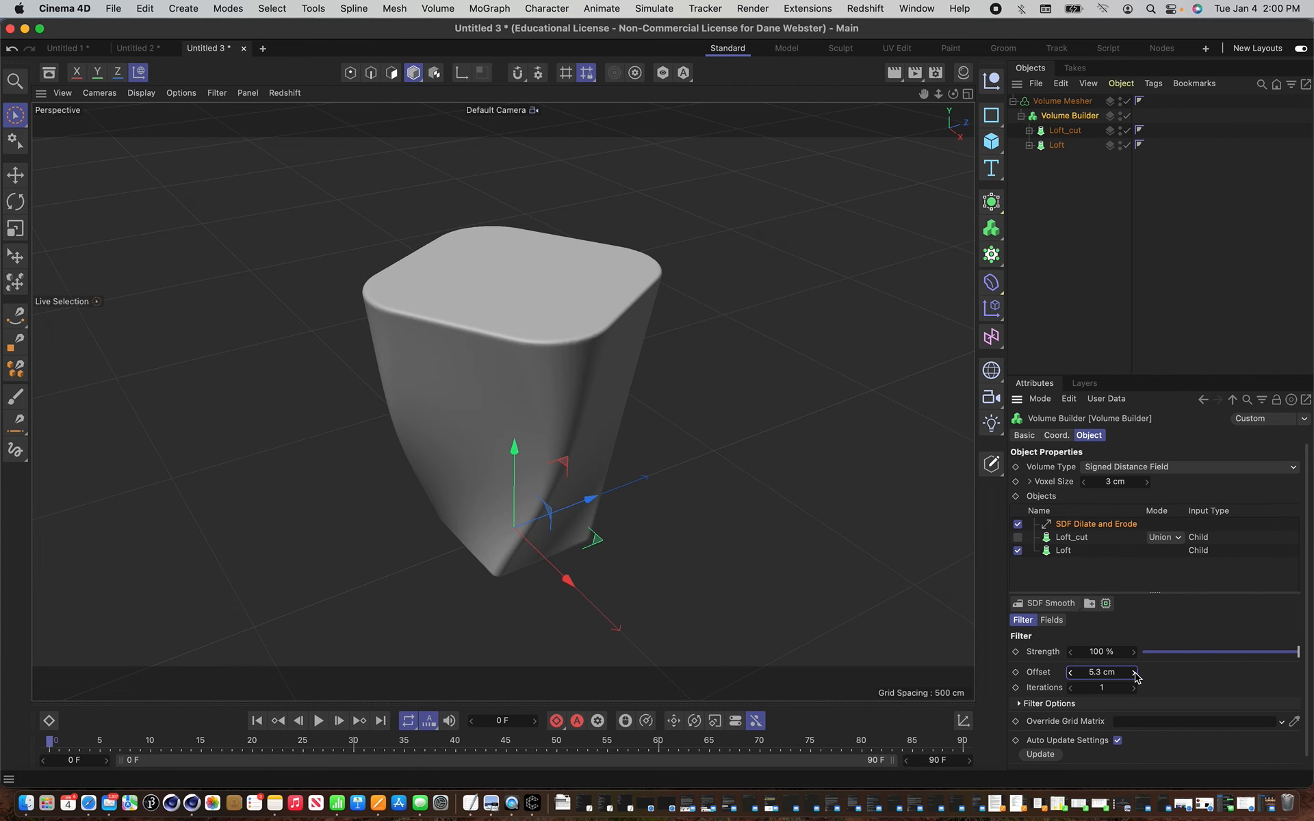
pyautogui.click(1134, 673)
pyautogui.click(1134, 673)
pyautogui.doubleClick(1118, 673)
pyautogui.write('20')
pyautogui.press('Return')
pyautogui.moveTo(1134, 673); pyautogui.dragTo(1125, 672)
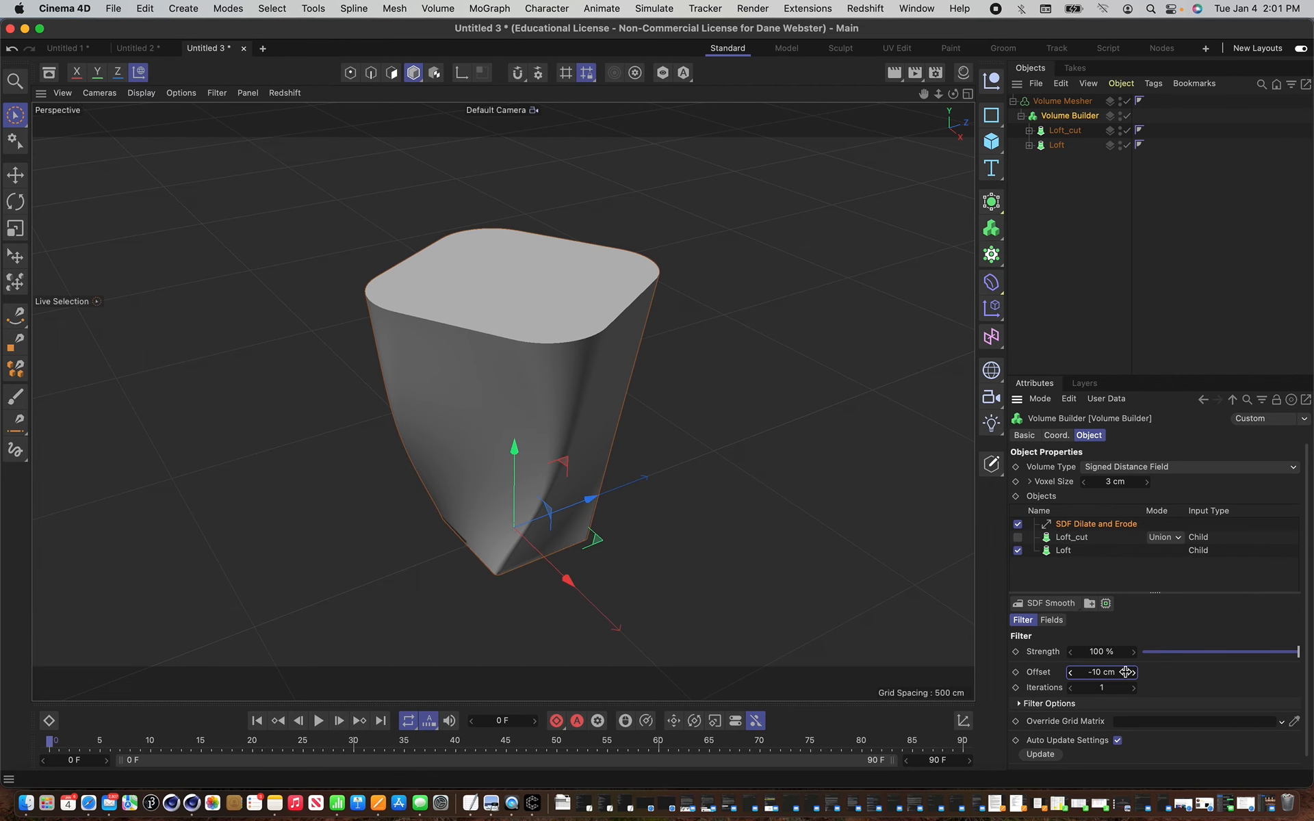
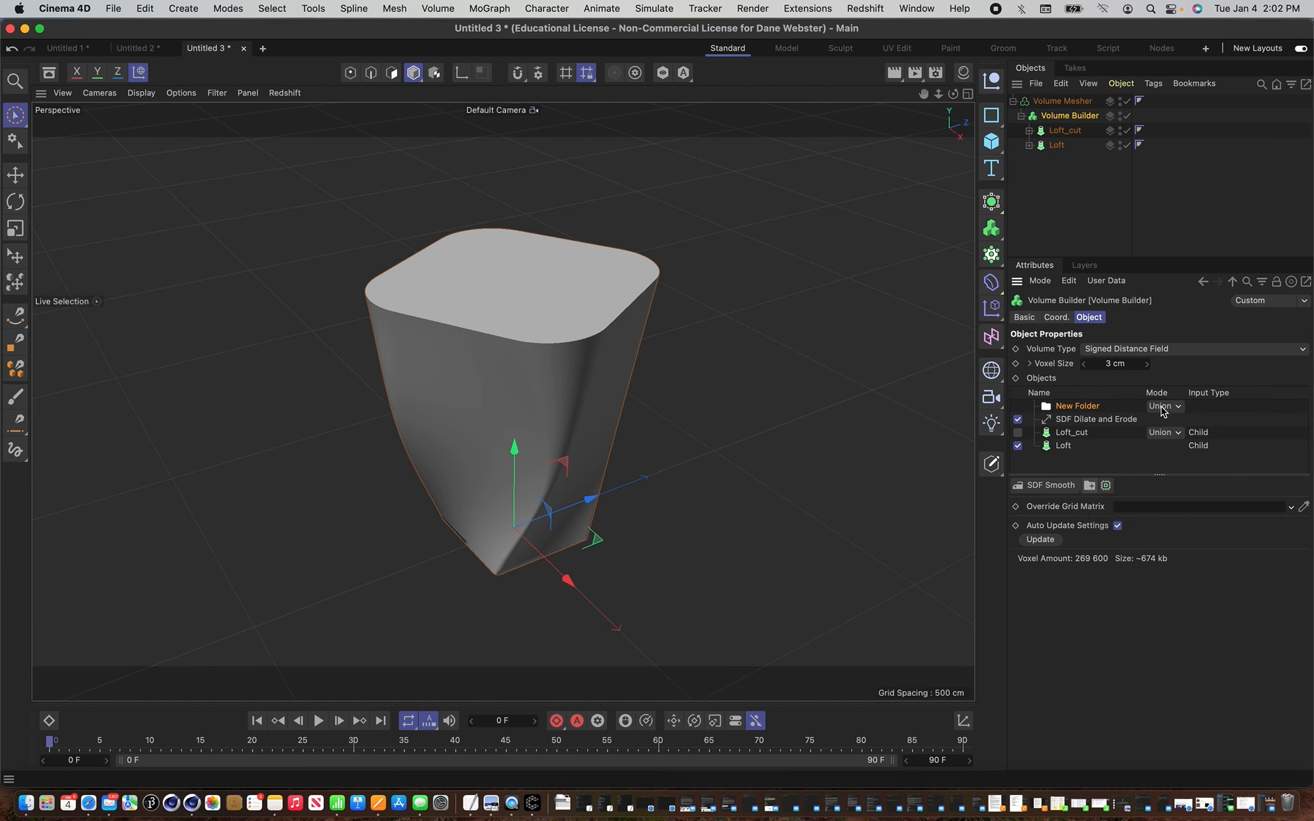
# Group the SDF Dilate and Erode filter with Loft_cut in a folder set to Subtract, and re-enable Loft_cut.
pyautogui.moveTo(1069, 424)
pyautogui.mouseDown()
pyautogui.moveTo(1073, 409)
pyautogui.moveTo(1077, 424)
pyautogui.mouseUp()
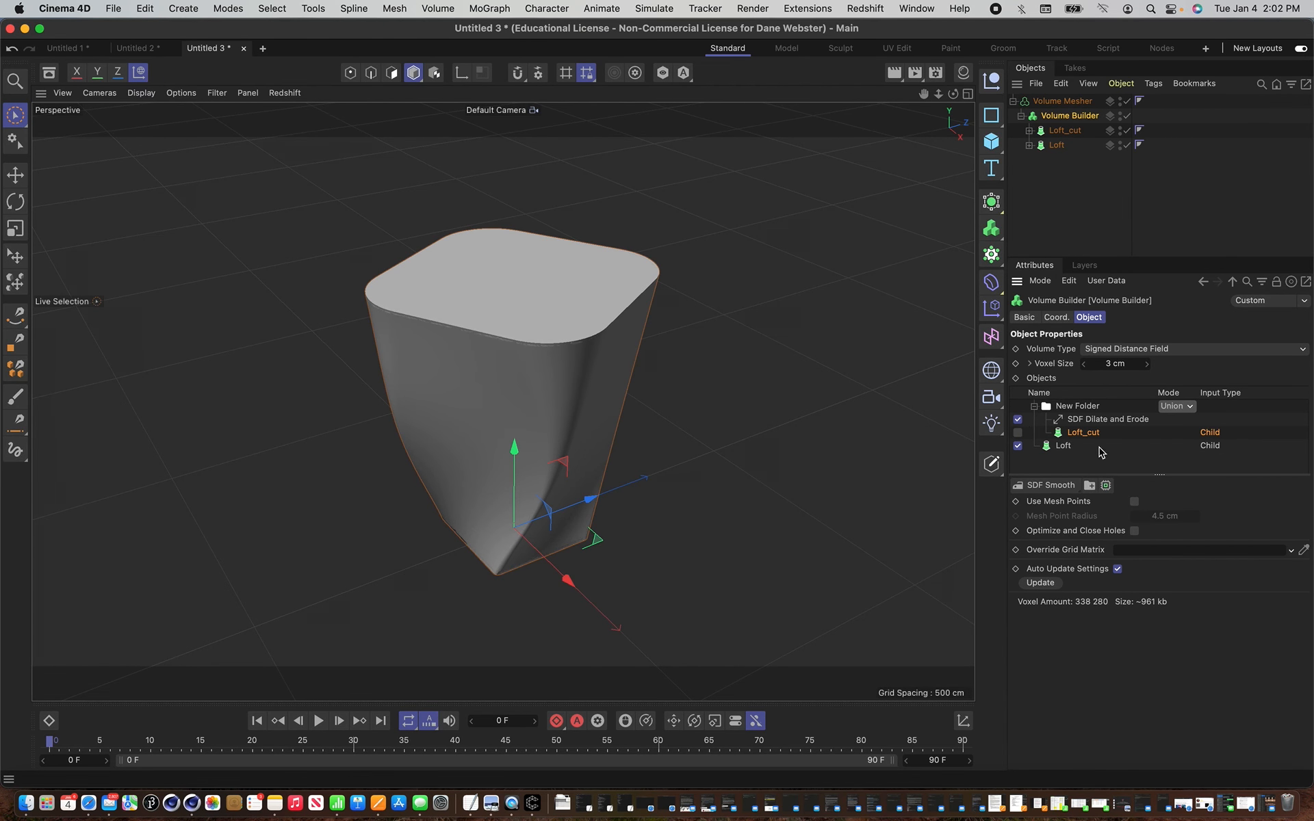
pyautogui.click(1065, 130)
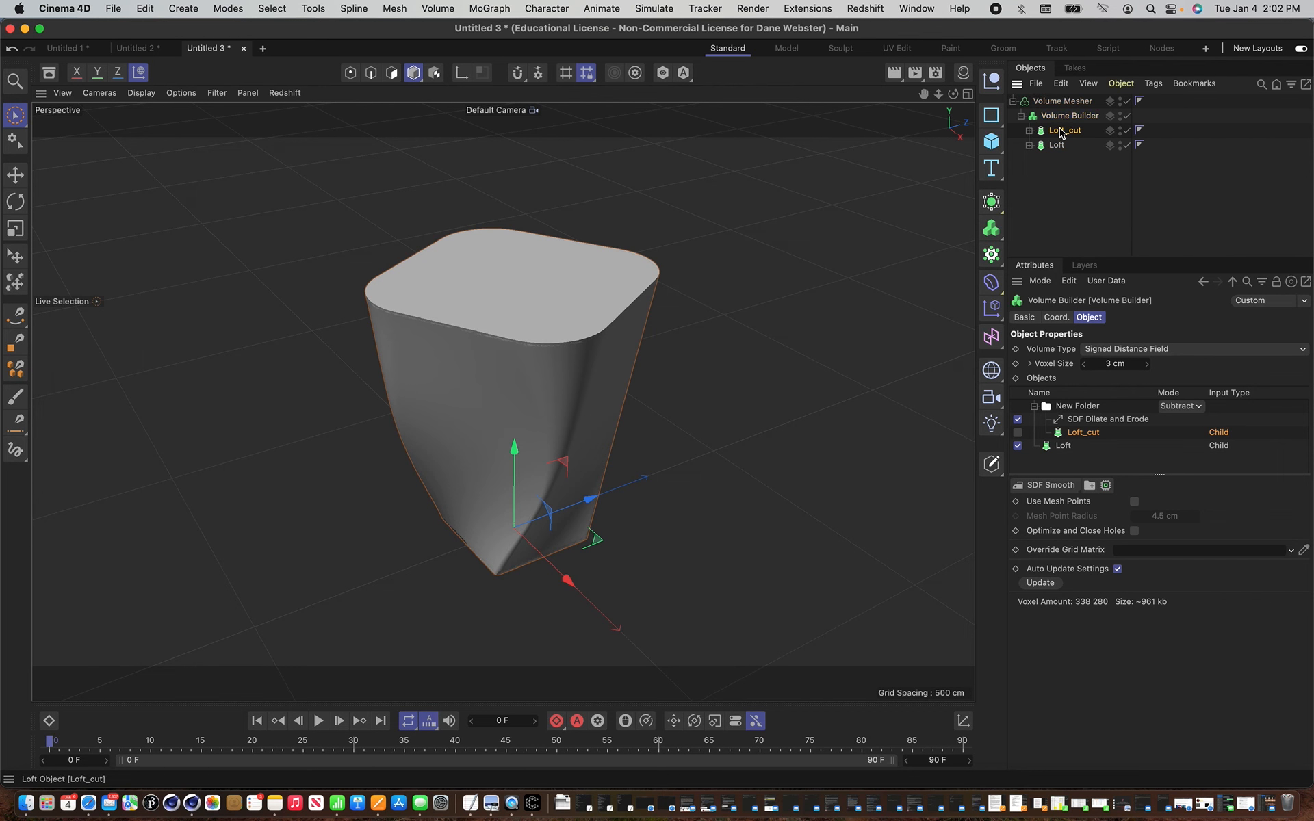
pyautogui.click(1070, 116)
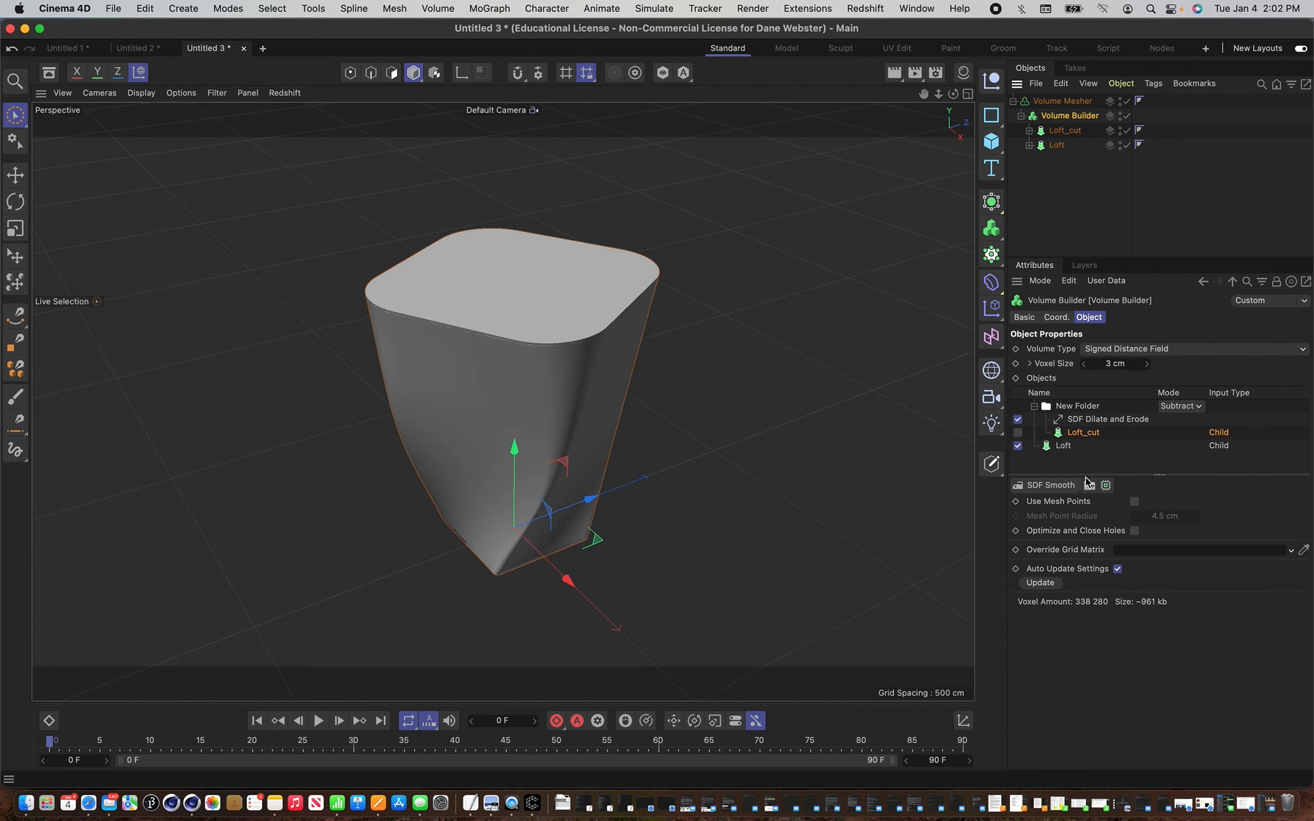
pyautogui.click(1017, 433)
# Shift Loft_cut about 32 cm along X to inspect the hollowed interior.
pyautogui.click(1064, 130)
pyautogui.moveTo(575, 585); pyautogui.dragTo(579, 592)
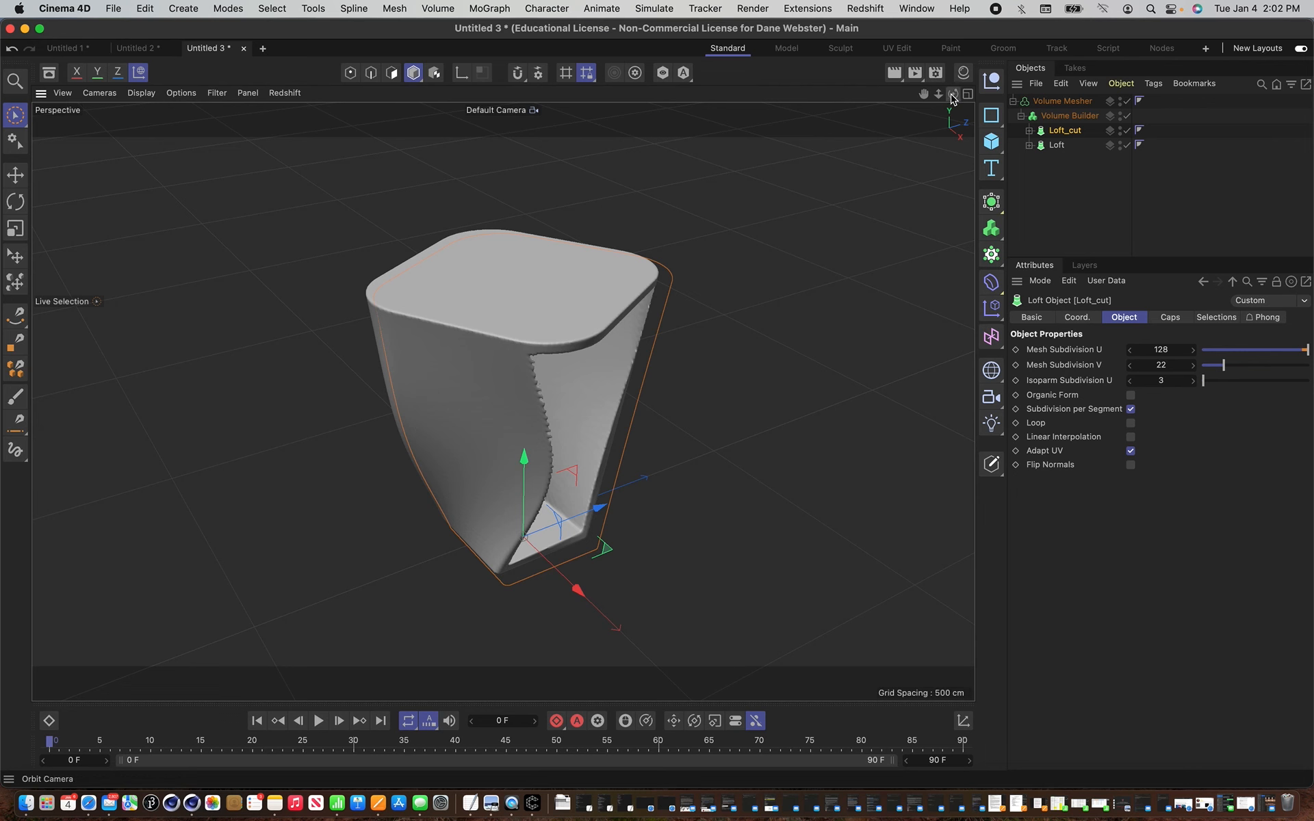
pyautogui.moveTo(952, 95); pyautogui.dragTo(786, 262)
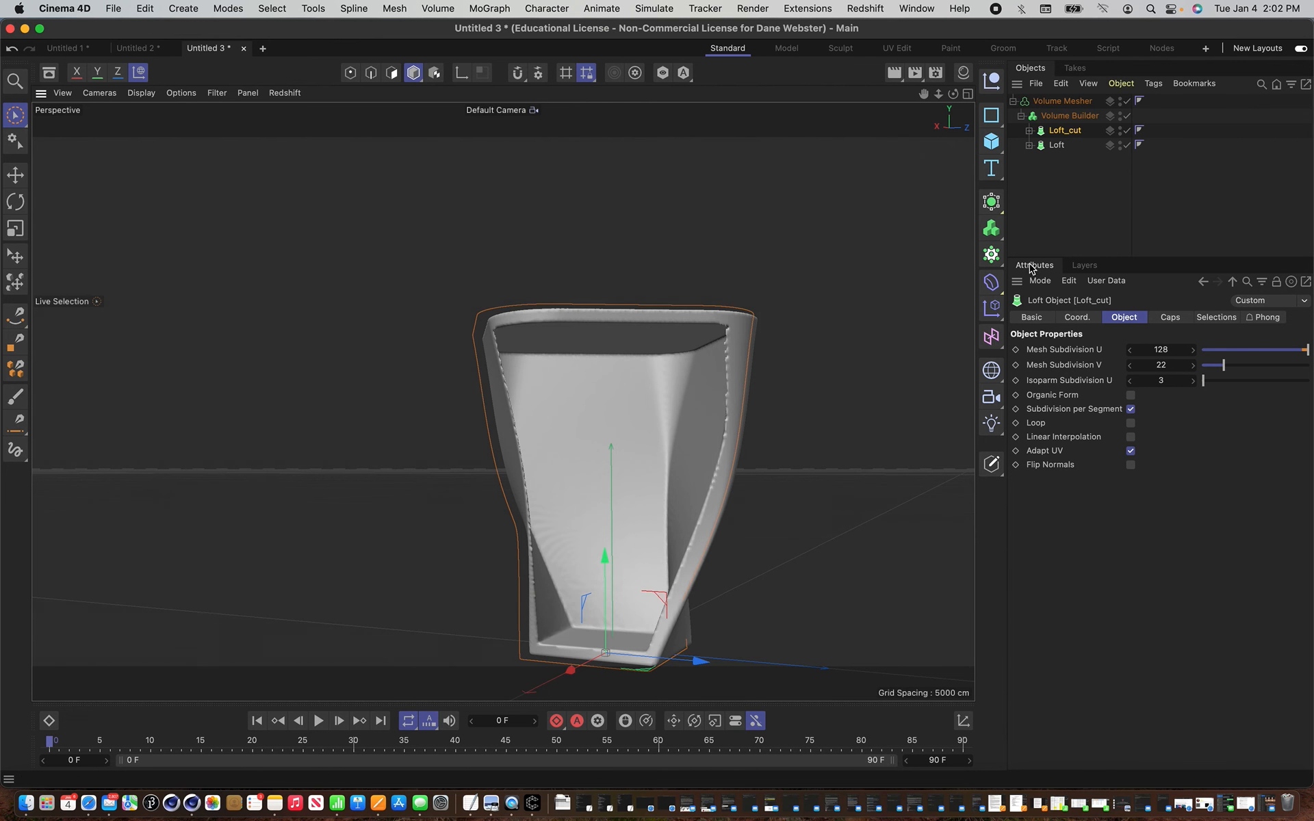
# Set Loft_cut's X position to 0 cm.
pyautogui.click(1077, 317)
pyautogui.click(1097, 348)
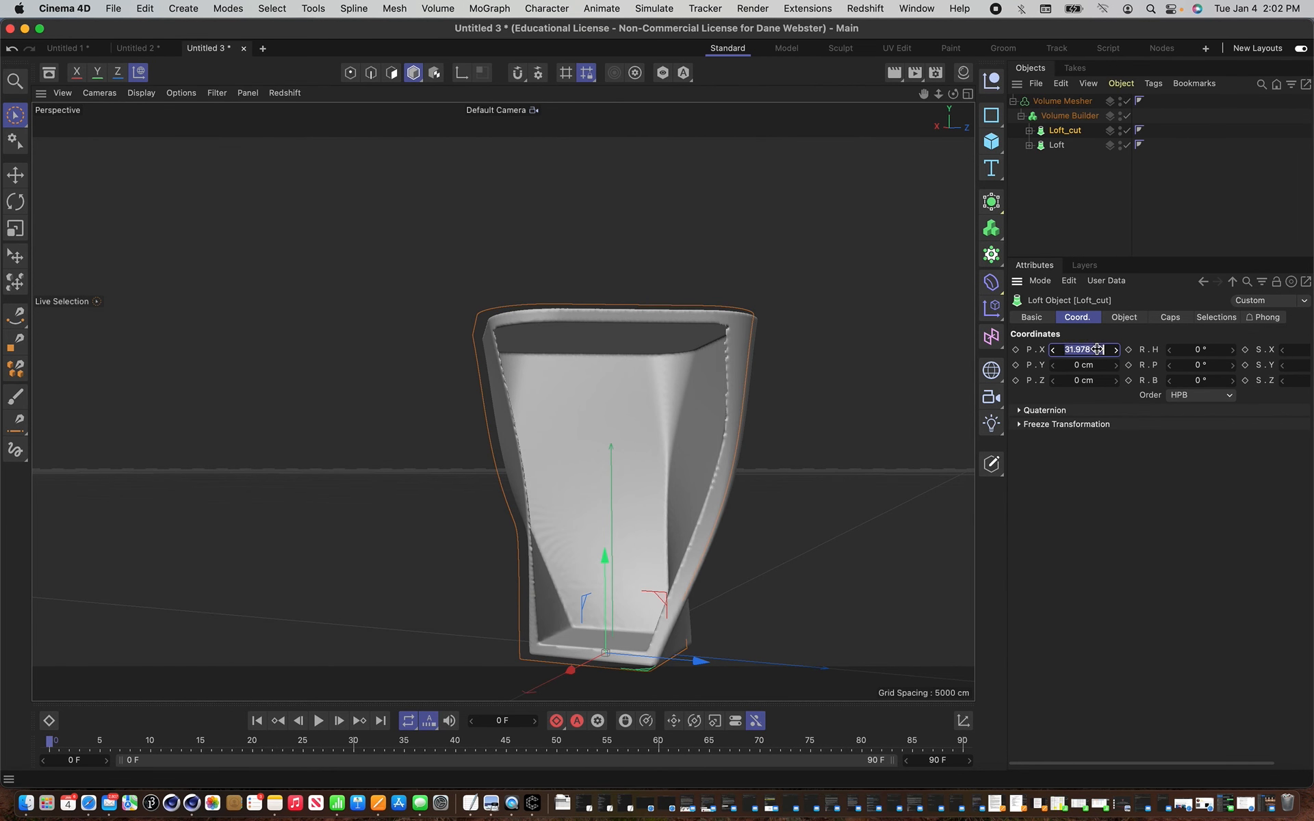
pyautogui.write('0')
pyautogui.press('Return')
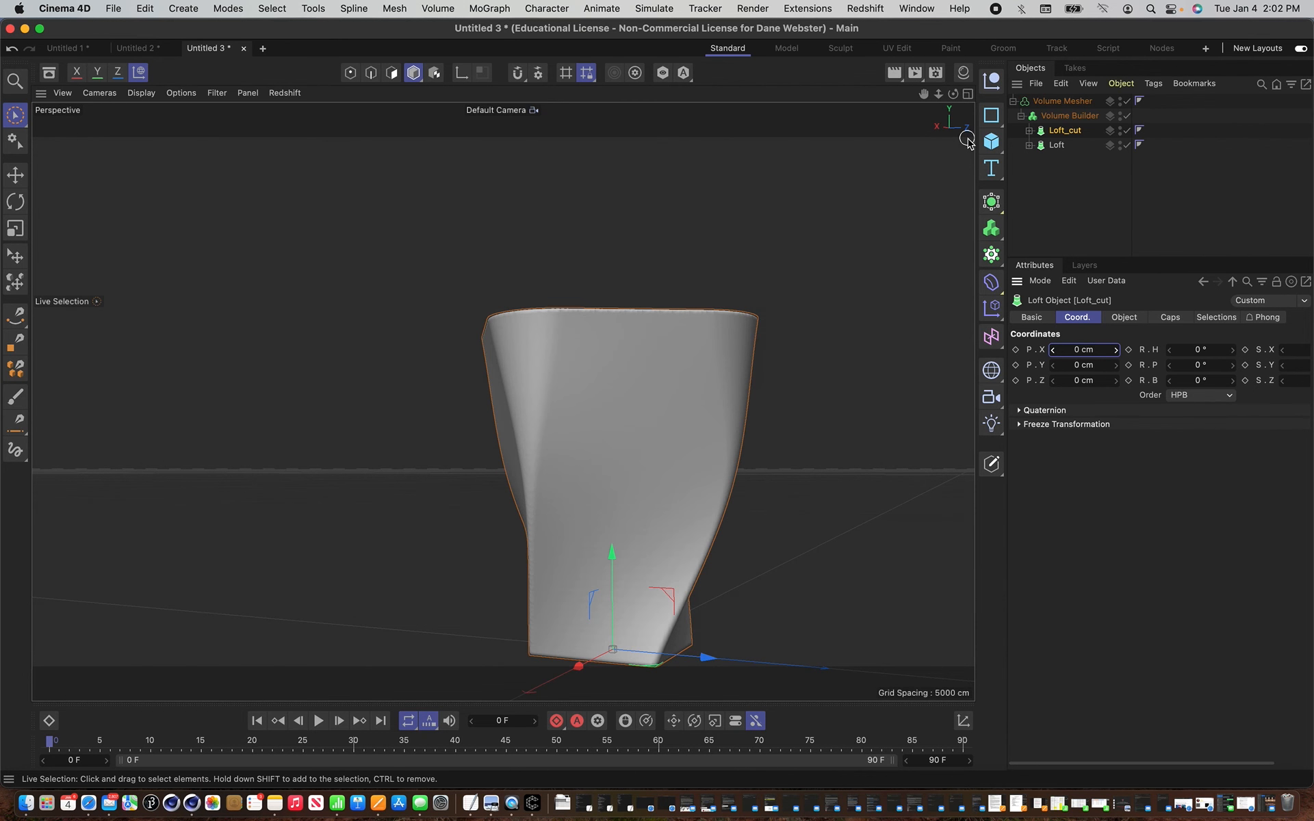
# Raise the top rectangle of Loft_cut to about 550 cm in Y to cut through the top of the form.
pyautogui.moveTo(953, 94); pyautogui.dragTo(898, 142)
pyautogui.click(1028, 130)
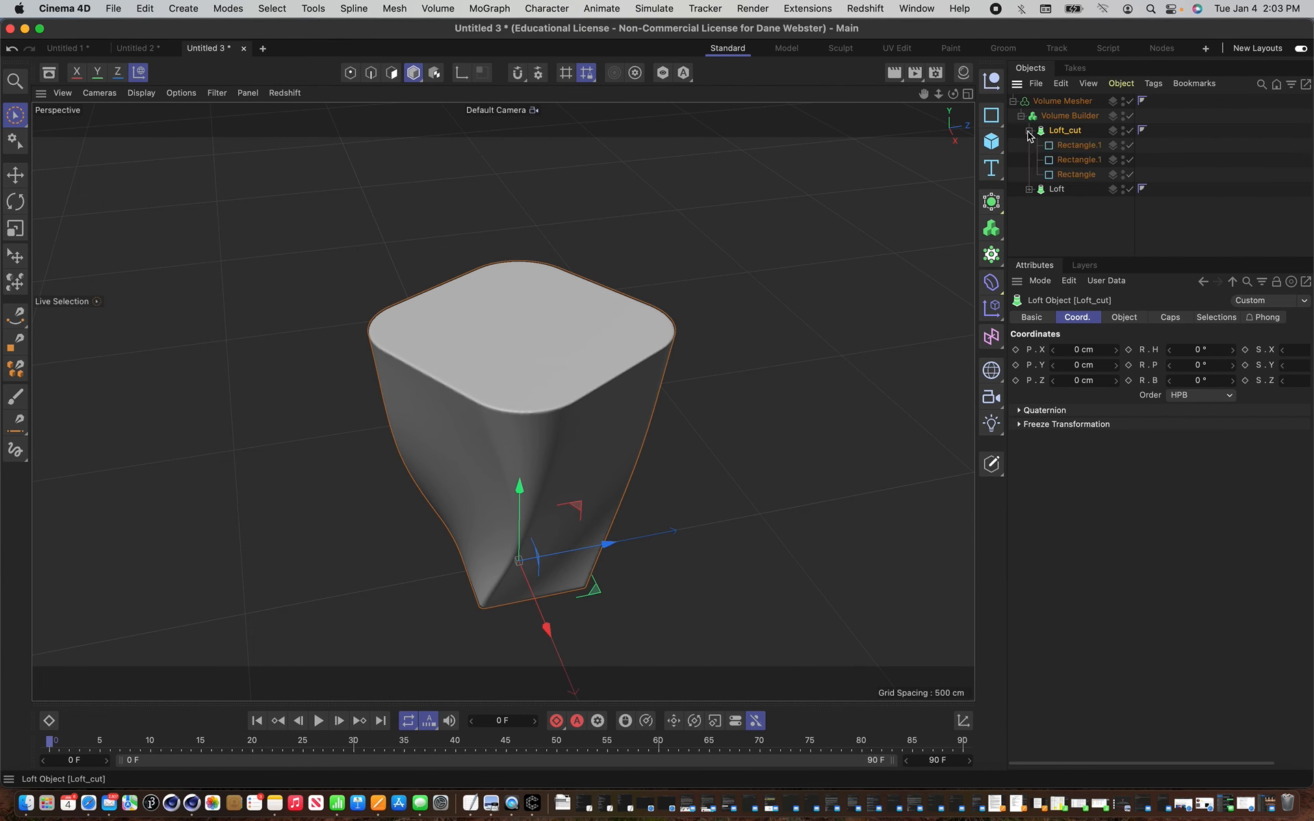
pyautogui.click(1080, 145)
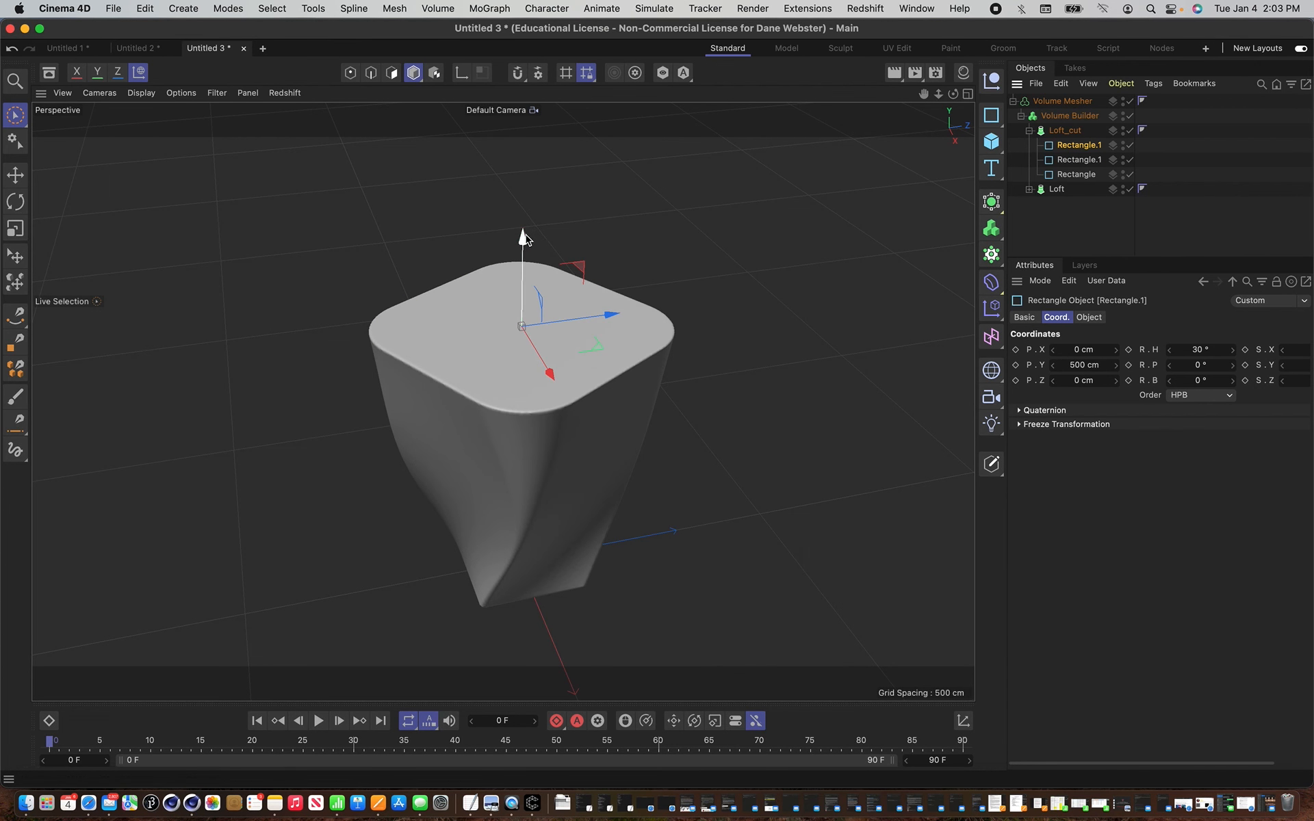
pyautogui.moveTo(523, 239); pyautogui.dragTo(527, 206)
pyautogui.moveTo(953, 94); pyautogui.dragTo(862, 96)
# Set the Y position of Loft_cut's top rectangle to 500 cm.
pyautogui.click(1070, 116)
pyautogui.click(1029, 188)
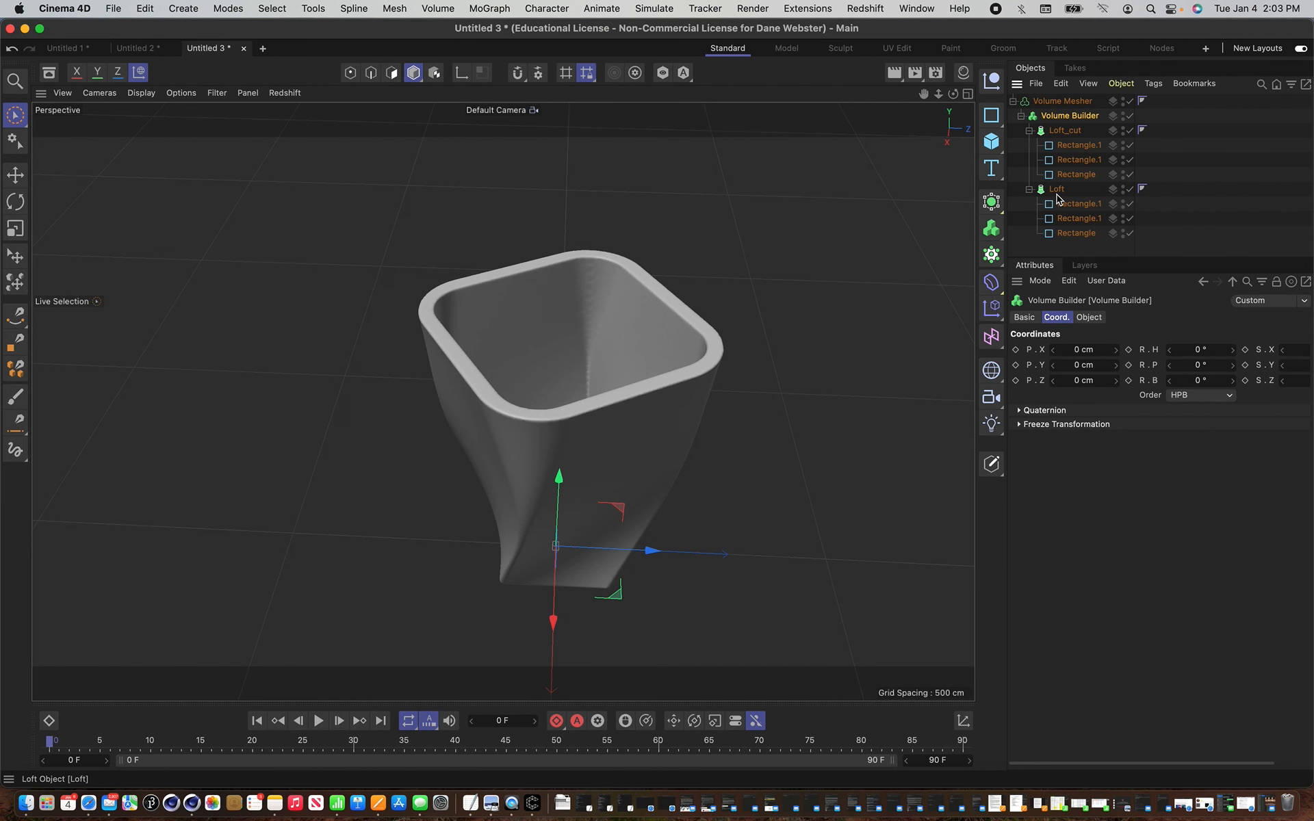
pyautogui.click(1078, 145)
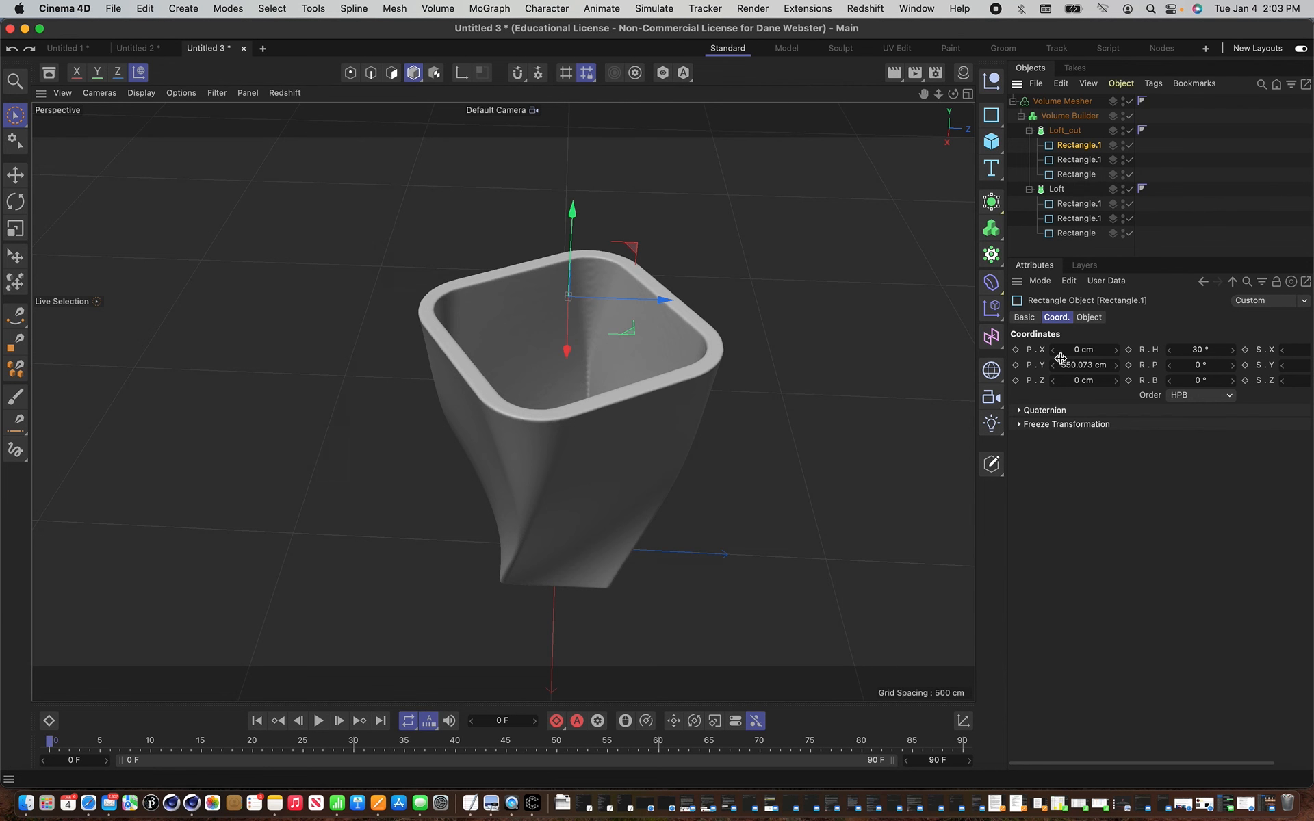
pyautogui.press('super+z')
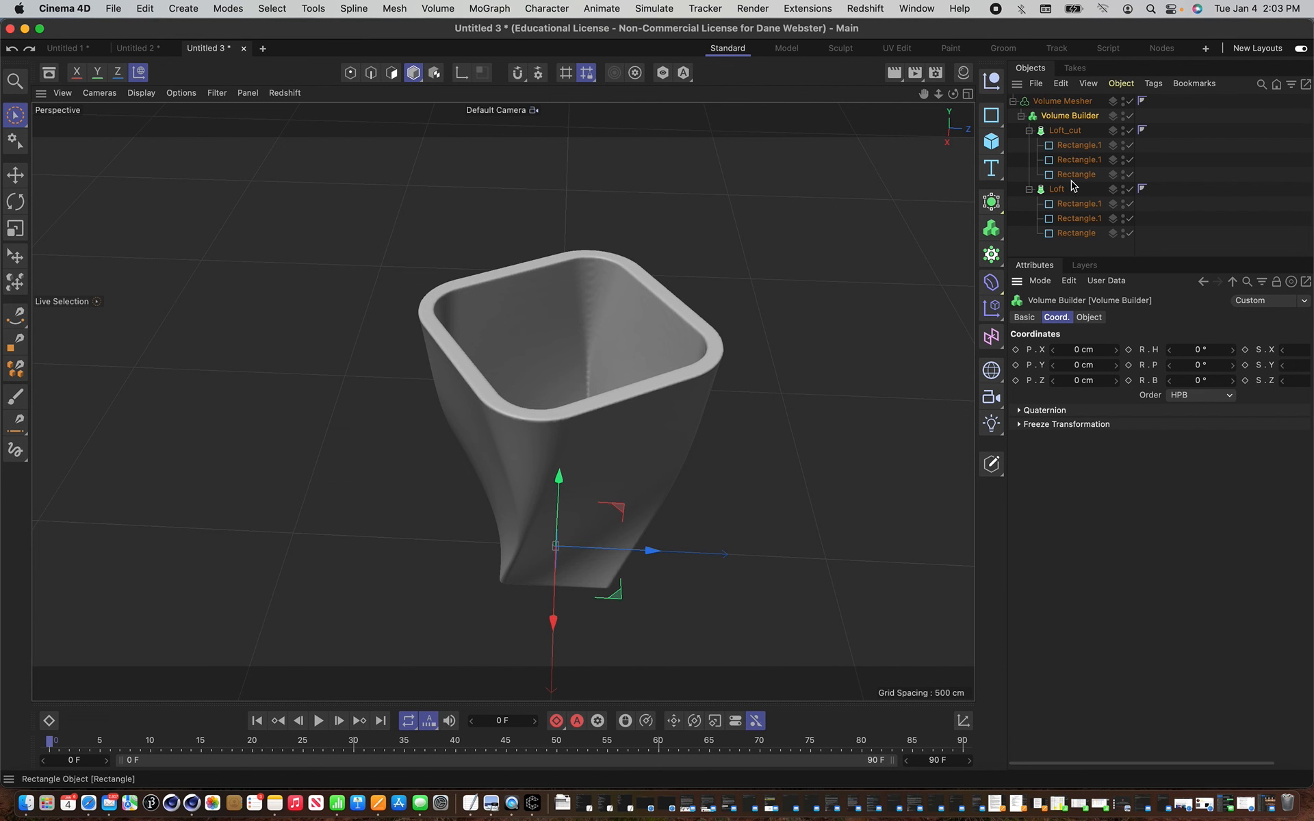
pyautogui.click(1075, 146)
pyautogui.doubleClick(1097, 365)
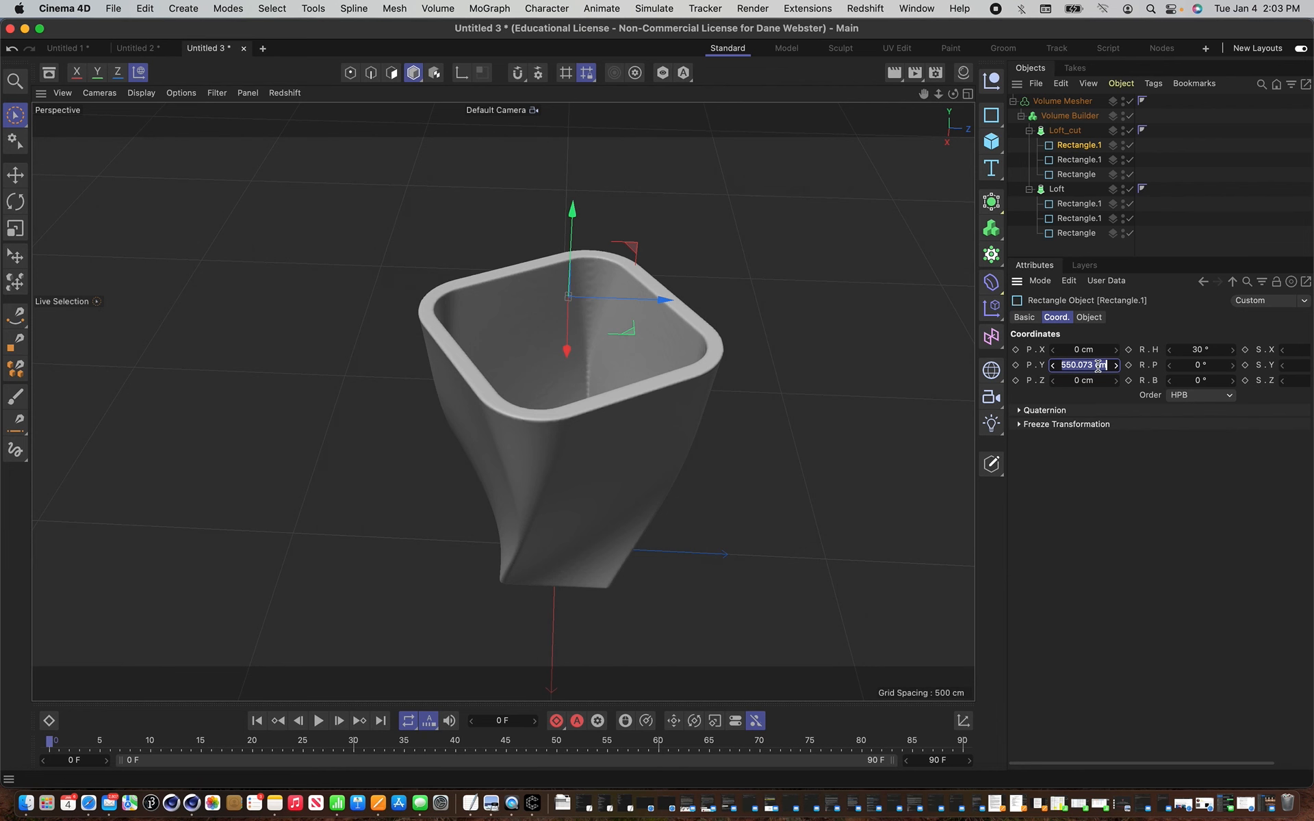
pyautogui.write('500')
pyautogui.press('Return')
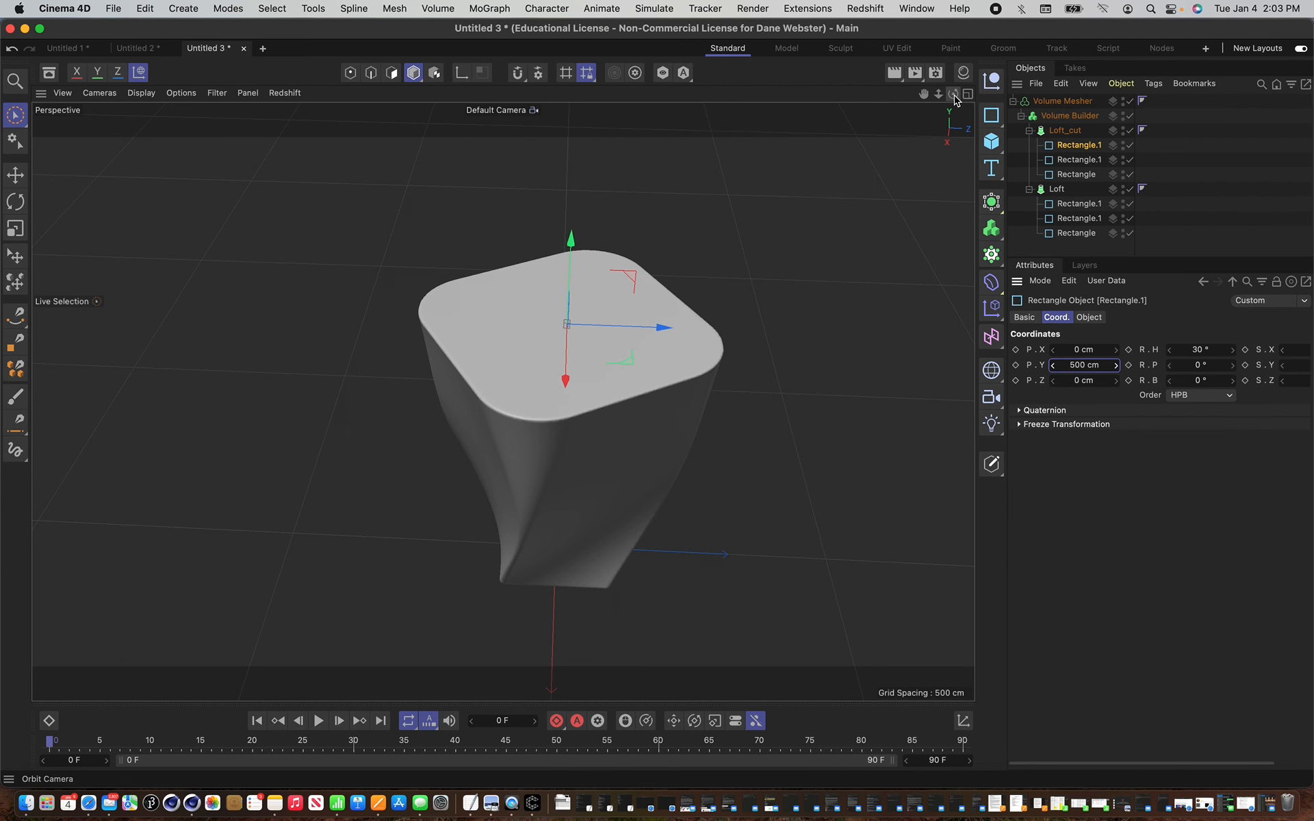
# Add a cube, reshape it into a thin slab wider than the loft's top and position it at about 464 cm in Y.
pyautogui.moveTo(953, 94); pyautogui.dragTo(952, 136)
pyautogui.click(990, 142)
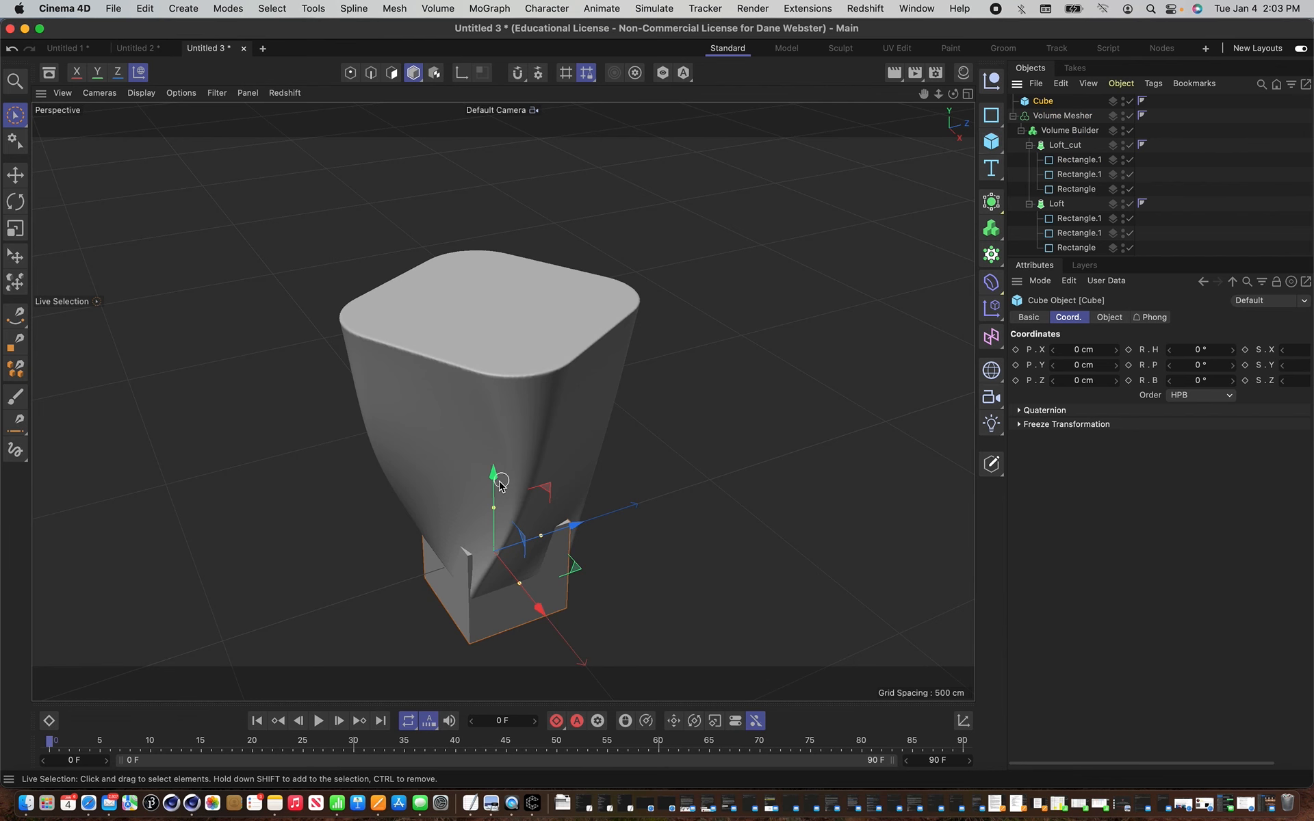
pyautogui.moveTo(493, 473); pyautogui.dragTo(572, 319)
pyautogui.moveTo(554, 252); pyautogui.dragTo(610, 241)
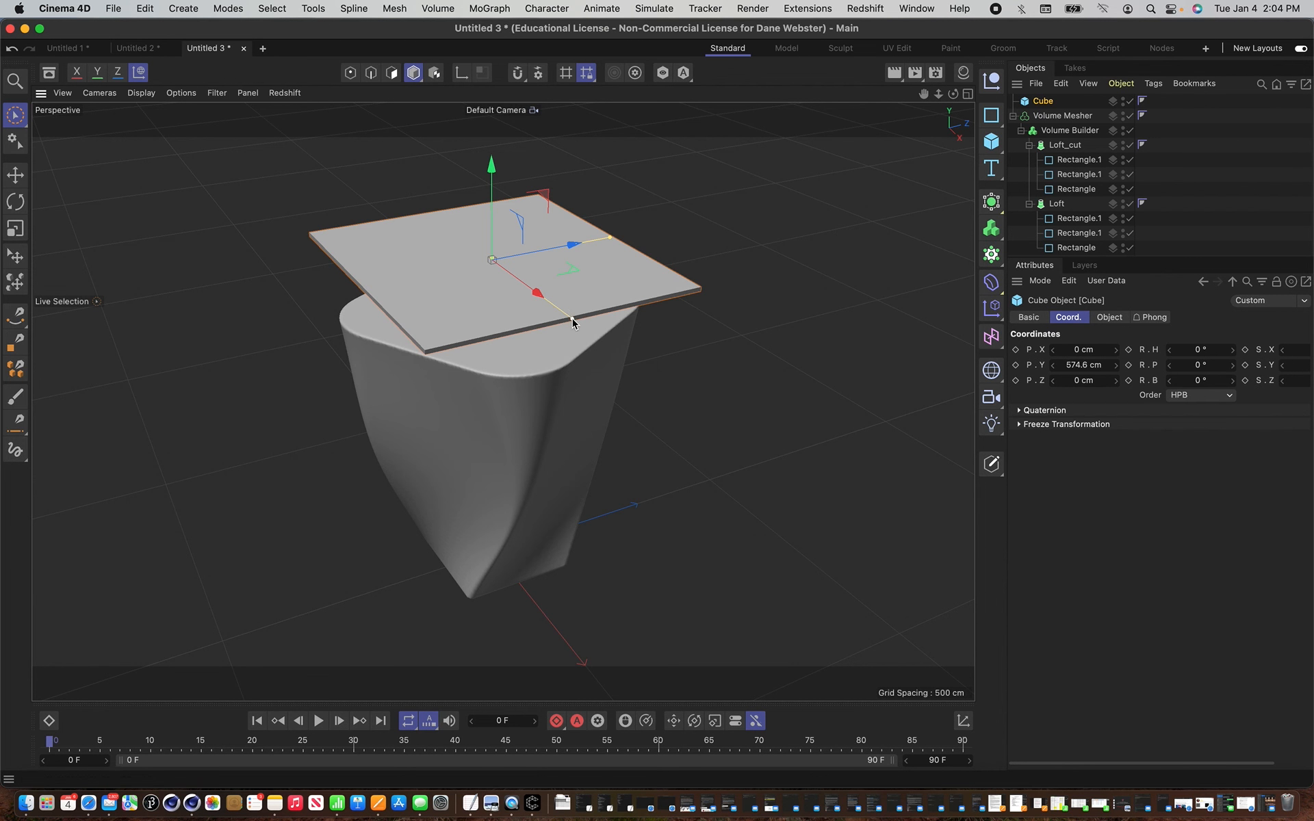
pyautogui.moveTo(491, 168); pyautogui.dragTo(492, 242)
pyautogui.moveTo(607, 300); pyautogui.dragTo(630, 290)
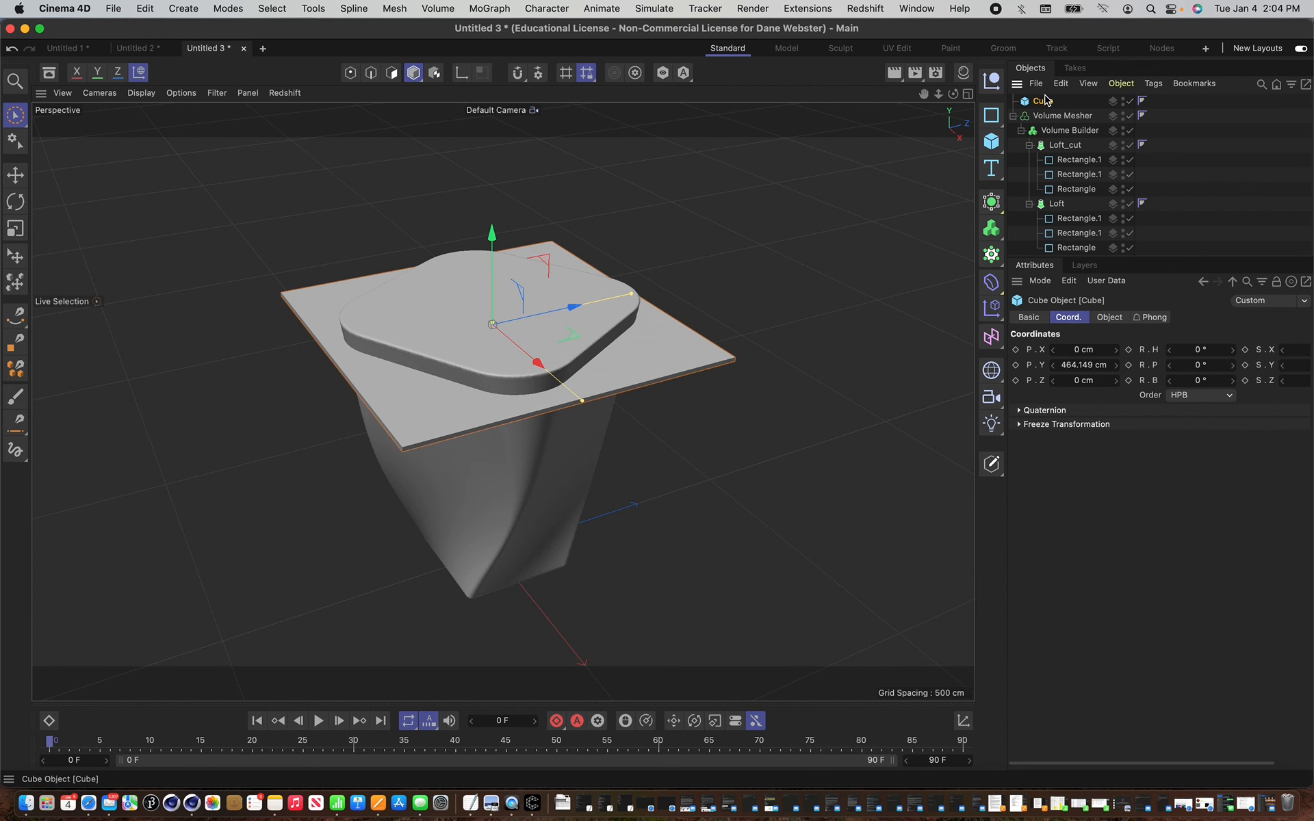
# Place the Cube above Loft_cut in the Volume Builder and set its mode to Subtract.
pyautogui.moveTo(1039, 106); pyautogui.dragTo(1069, 145)
pyautogui.click(1071, 116)
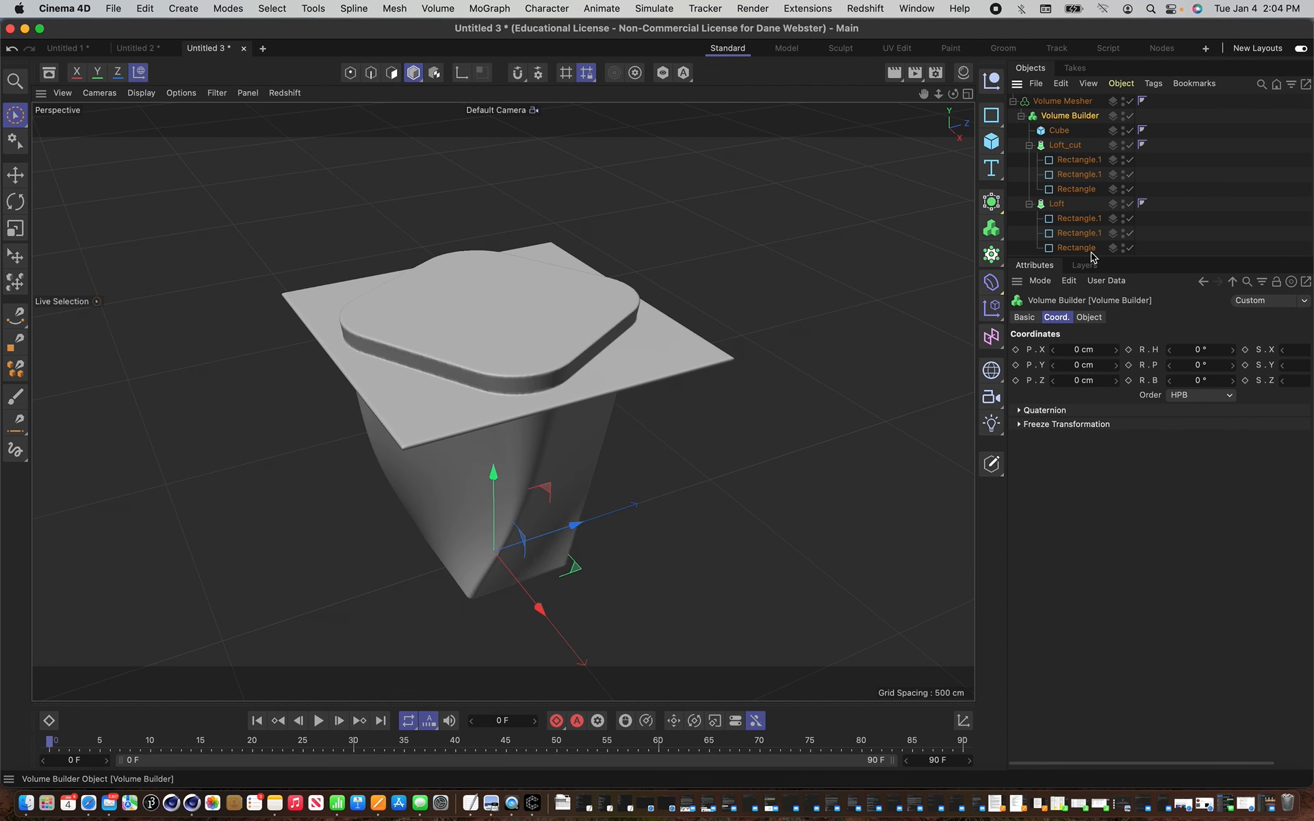
pyautogui.click(1089, 317)
pyautogui.click(1180, 406)
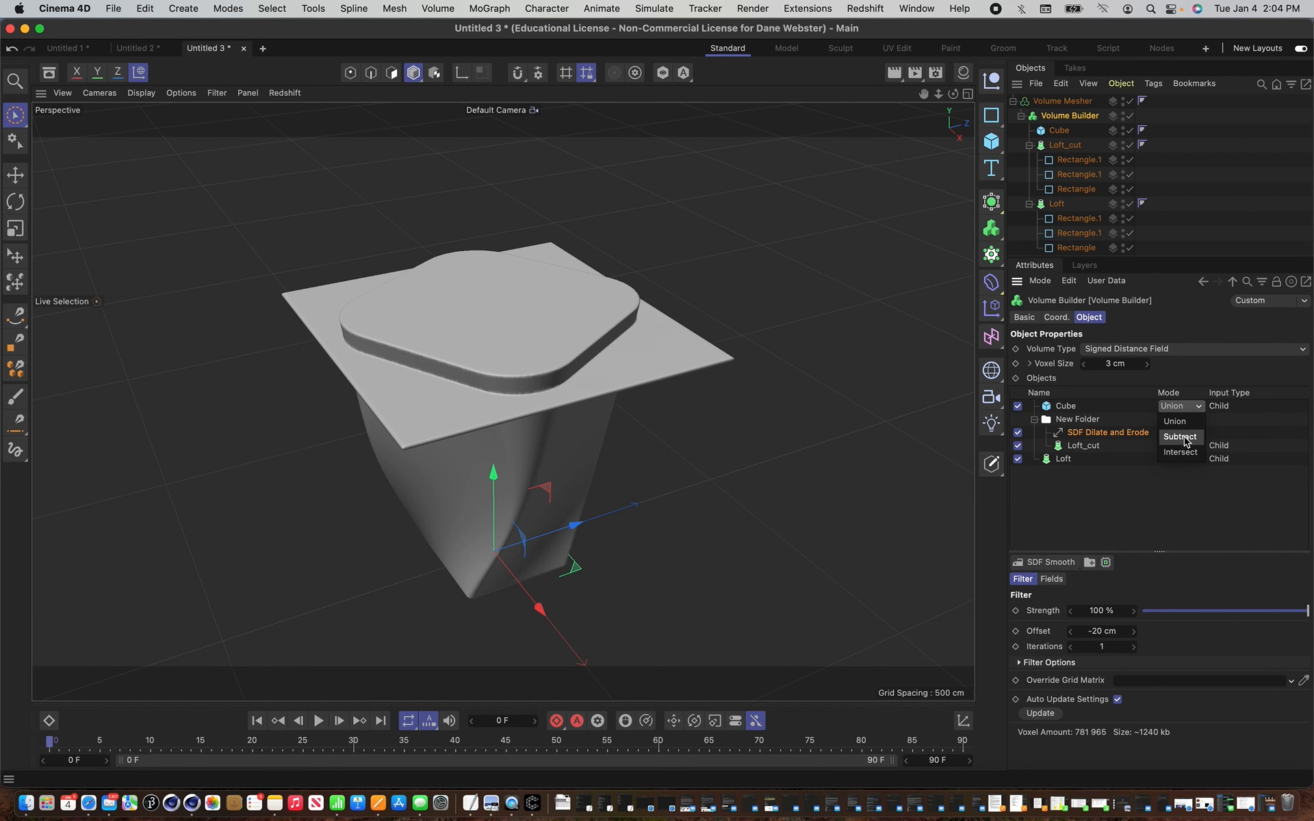
pyautogui.click(1183, 438)
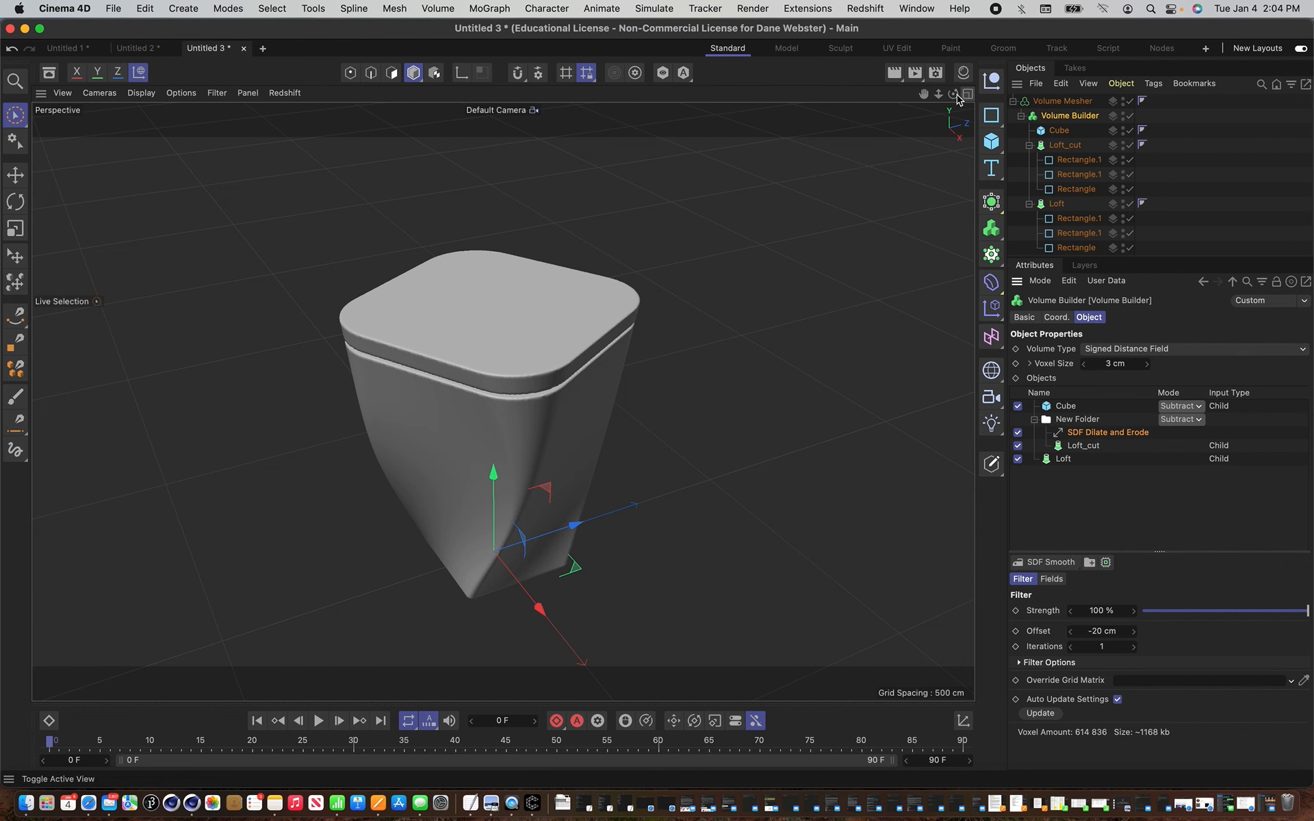
# Raise the subtracting Cube along Y toward the vessel's top and thicken it to about 23.9 cm in Y to remove the leftover cap.
pyautogui.moveTo(953, 94); pyautogui.dragTo(948, 82)
pyautogui.scroll(10, 465, 407)
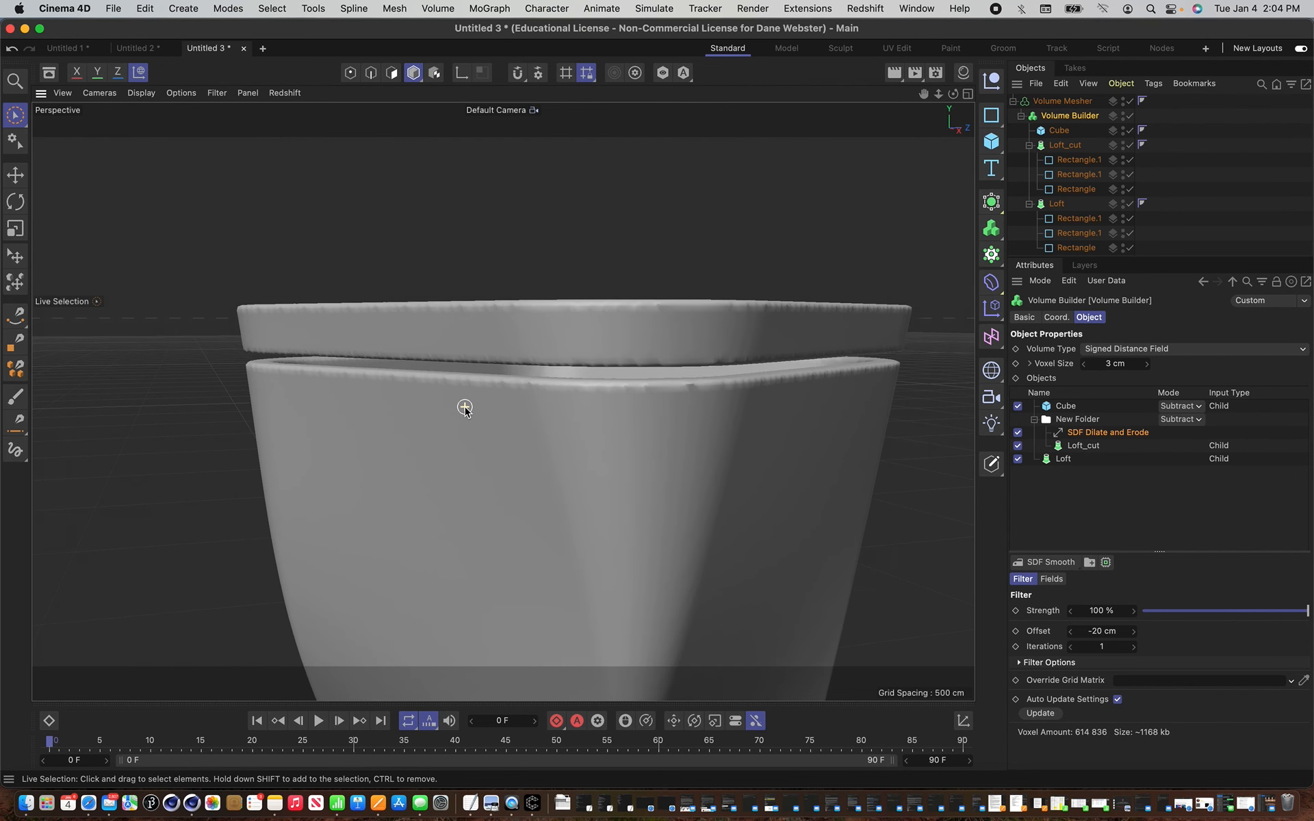
pyautogui.scroll(-6, 465, 407)
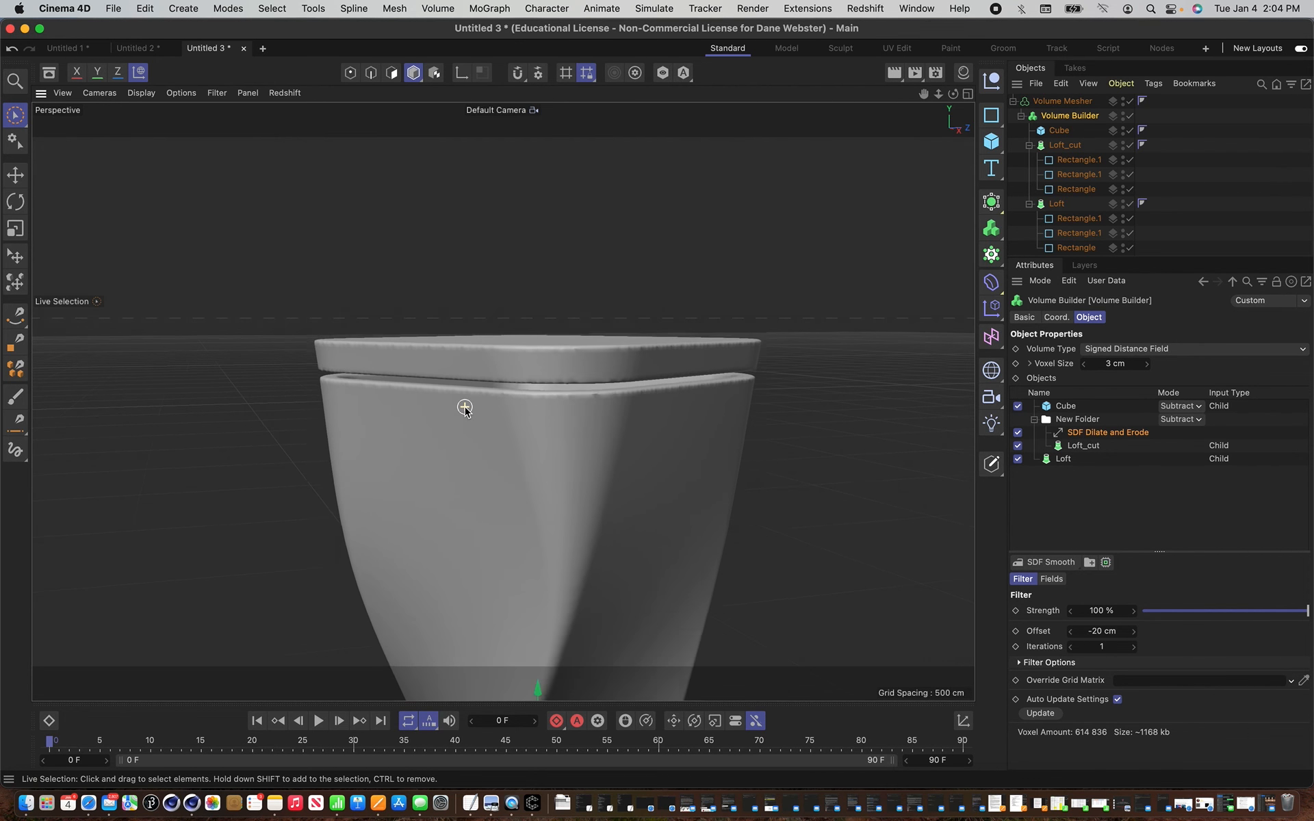
pyautogui.click(1060, 130)
pyautogui.moveTo(535, 280); pyautogui.dragTo(535, 258)
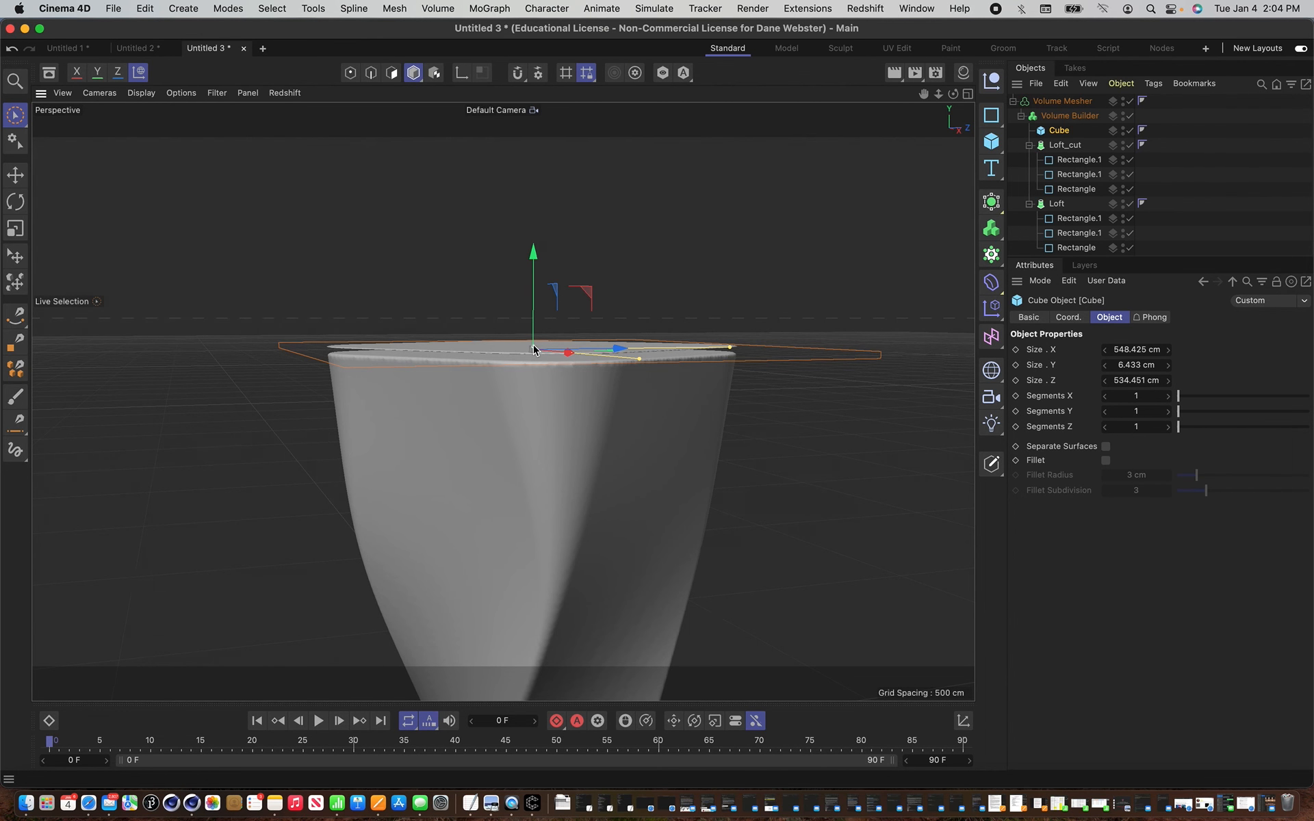
pyautogui.moveTo(533, 350); pyautogui.dragTo(533, 339)
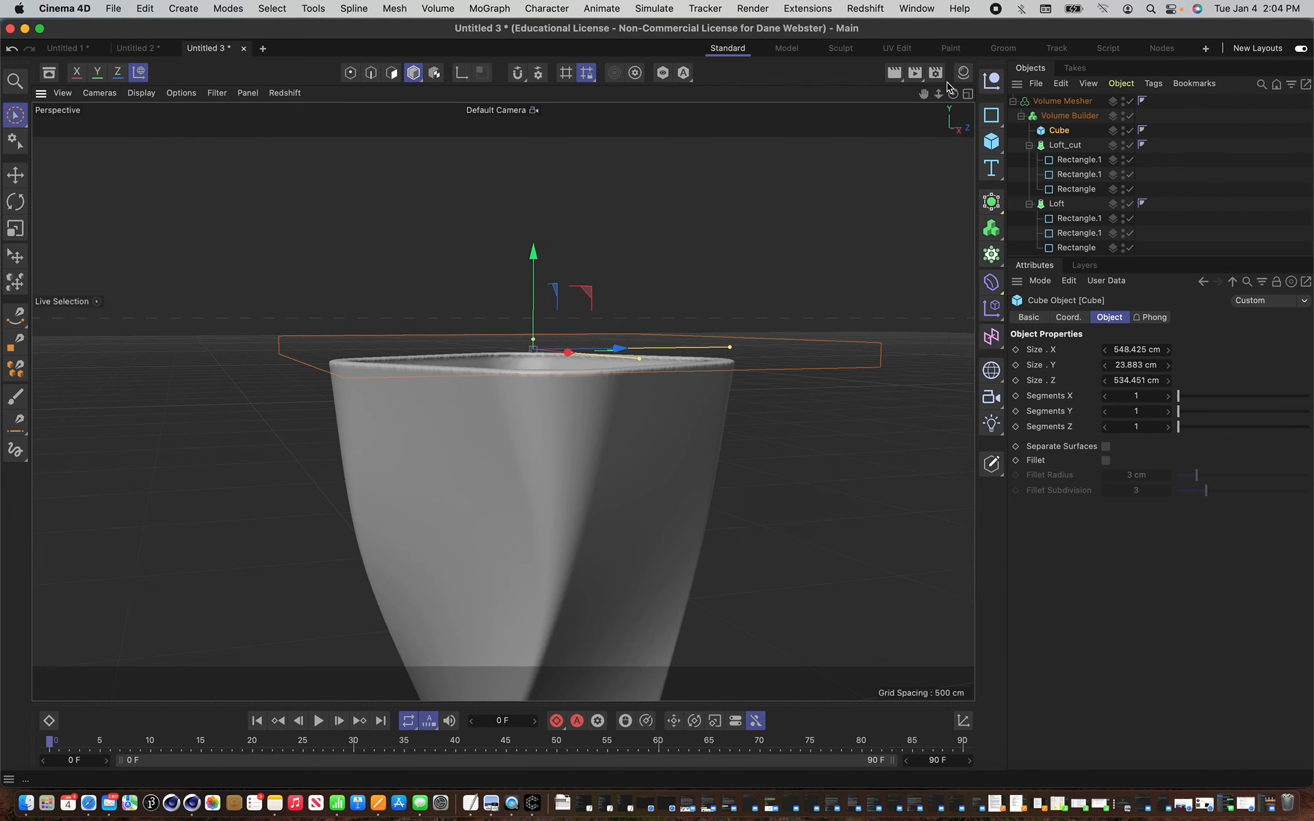
pyautogui.moveTo(953, 93); pyautogui.dragTo(567, 128)
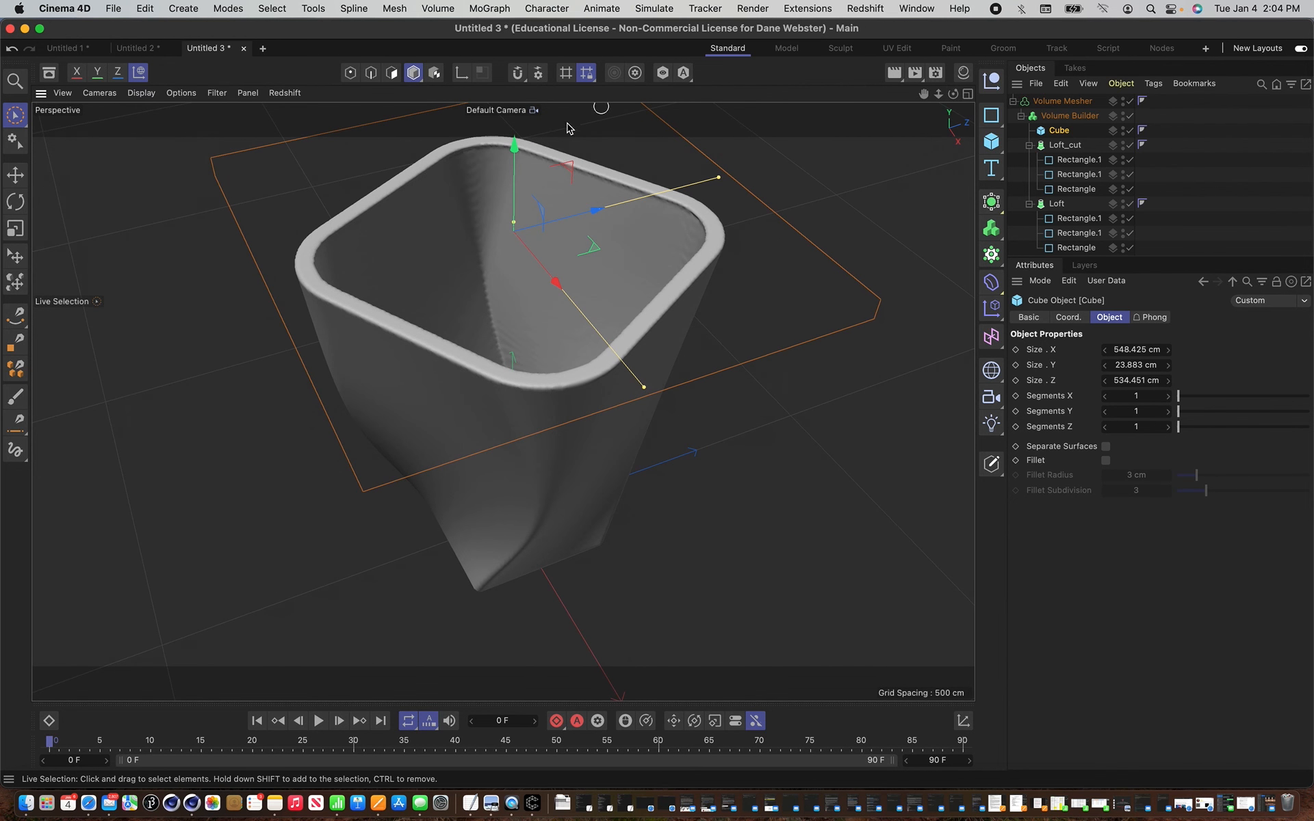
pyautogui.moveTo(517, 168); pyautogui.dragTo(514, 169)
pyautogui.moveTo(953, 93); pyautogui.dragTo(503, 352)
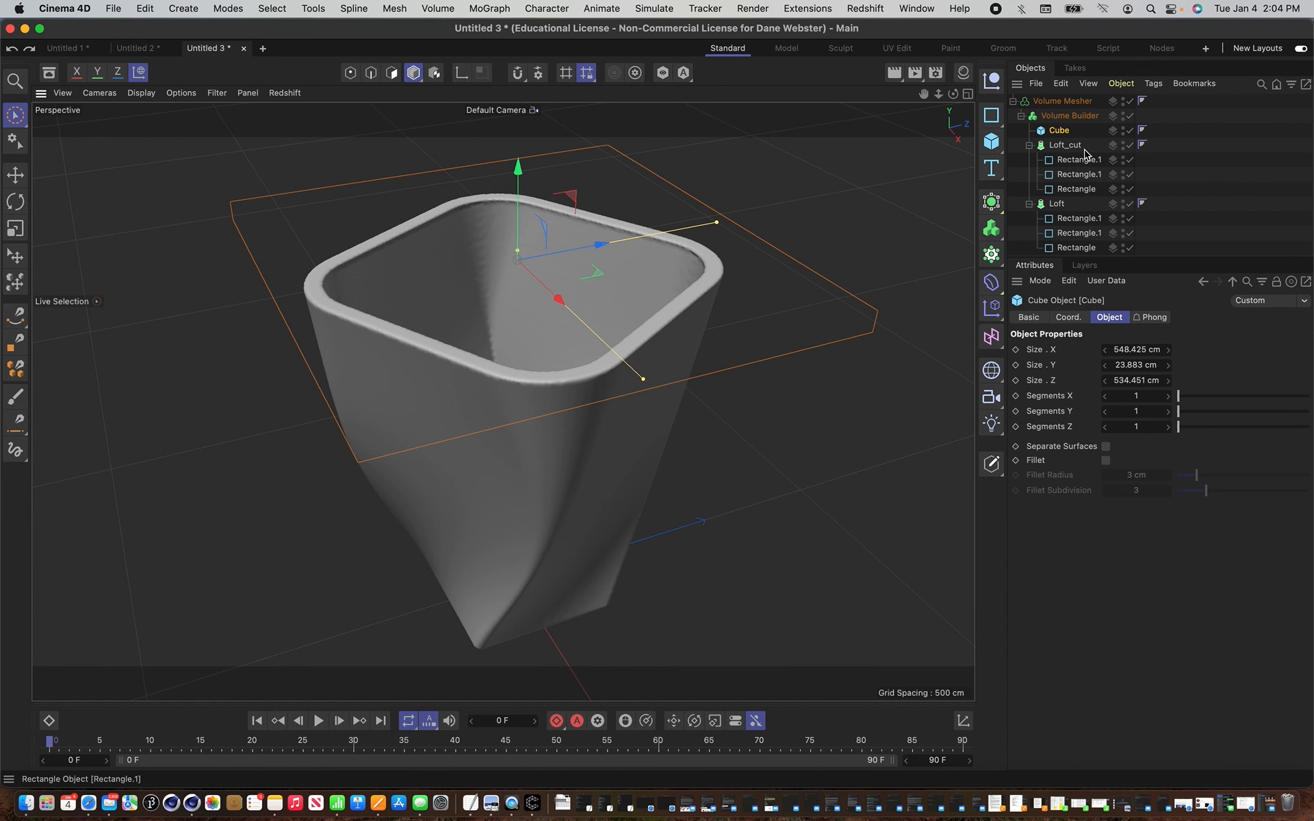
pyautogui.click(1028, 145)
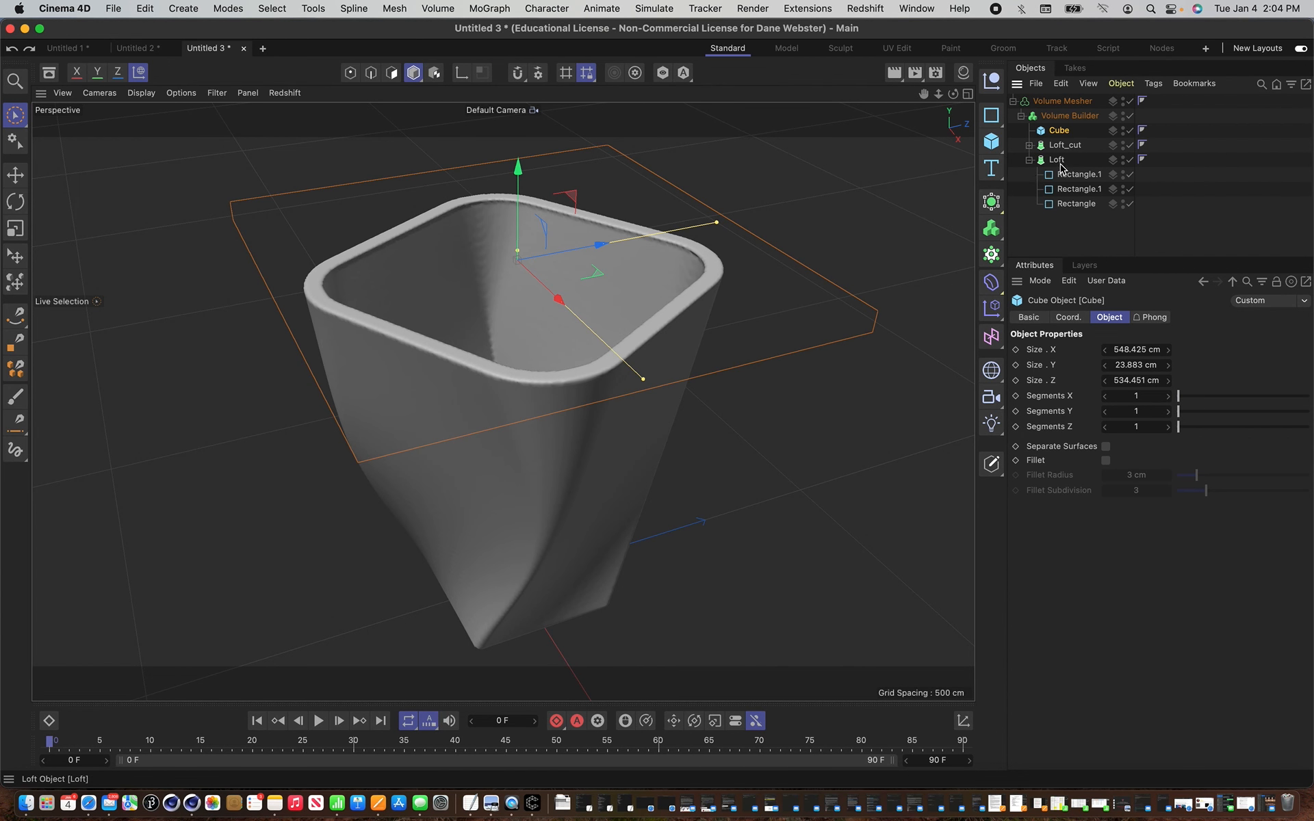
pyautogui.click(1056, 160)
pyautogui.click(1029, 145)
# Set the Volume Builder's voxel size to 1.5 cm.
pyautogui.click(1069, 116)
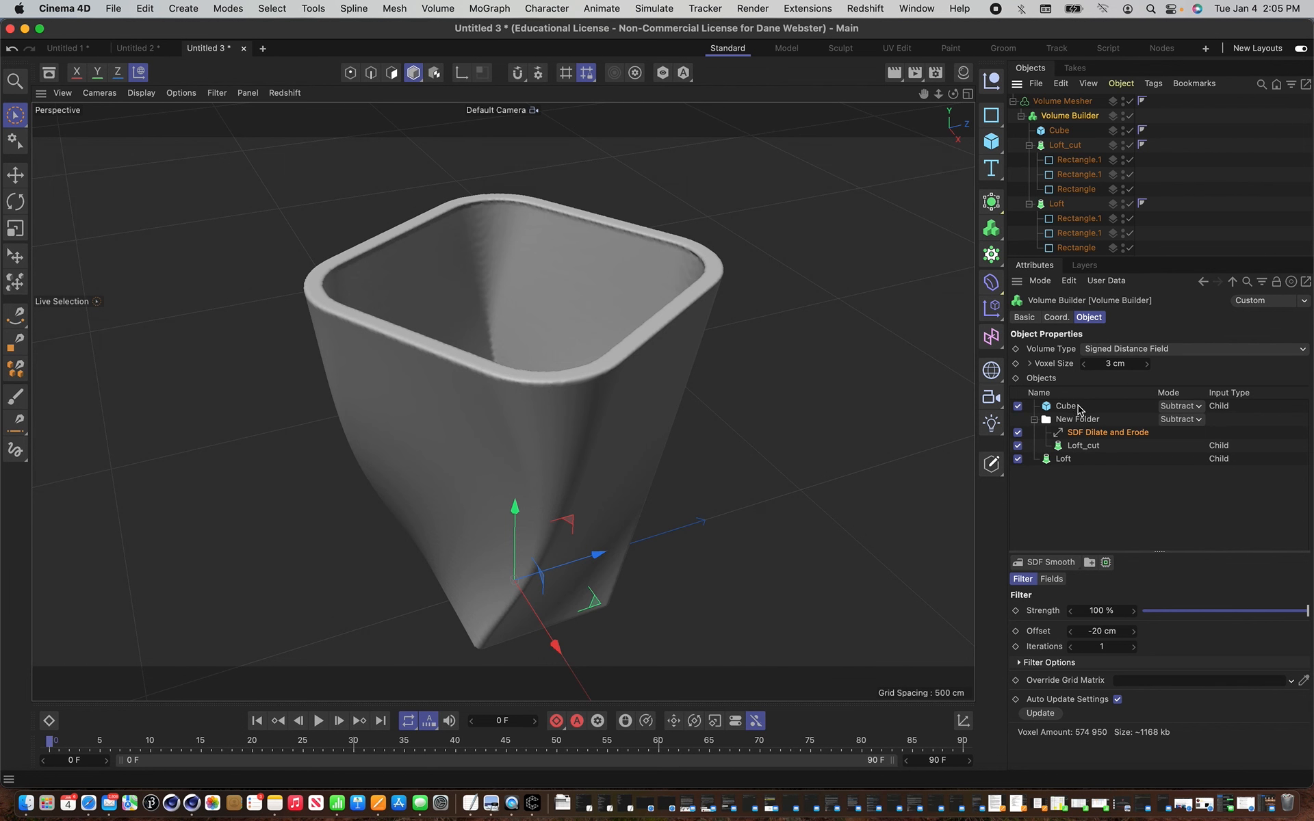
pyautogui.click(1067, 408)
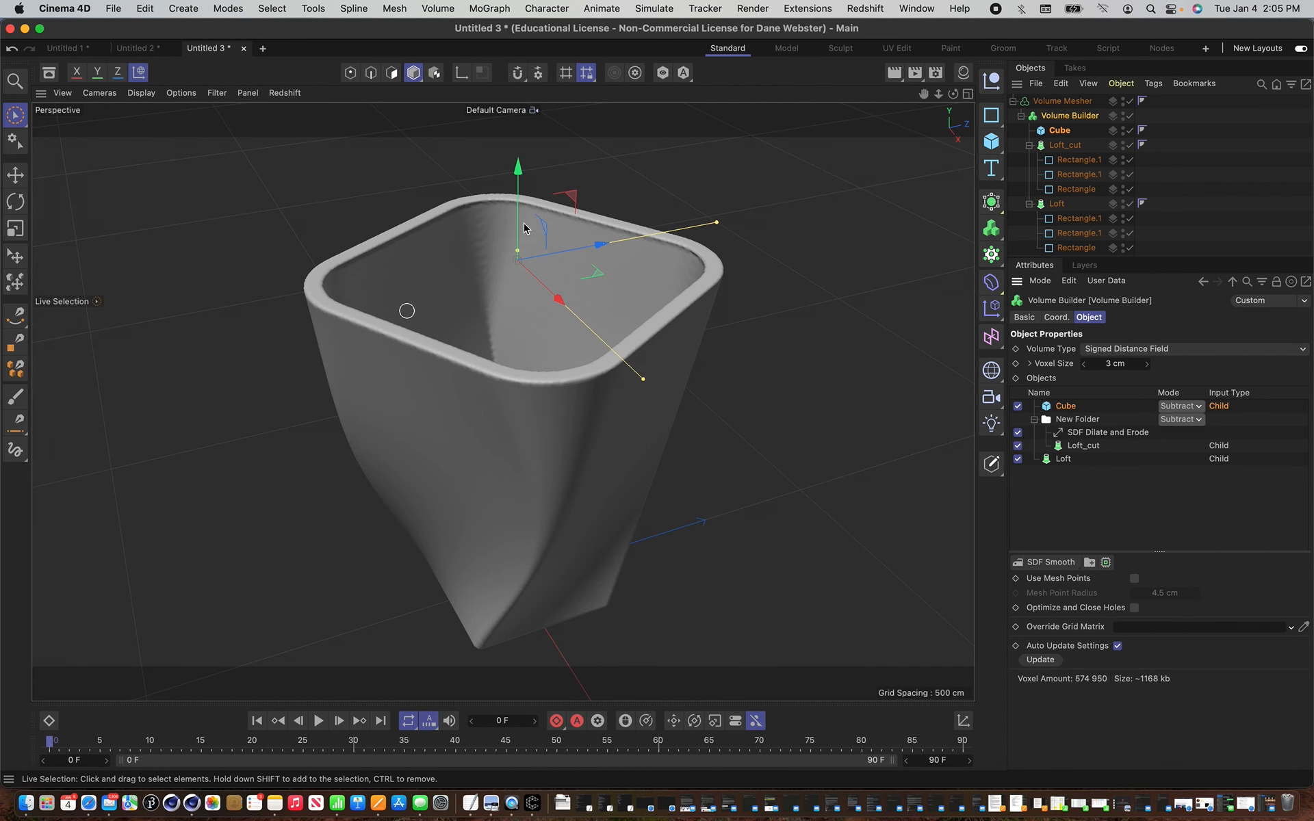
pyautogui.click(1129, 364)
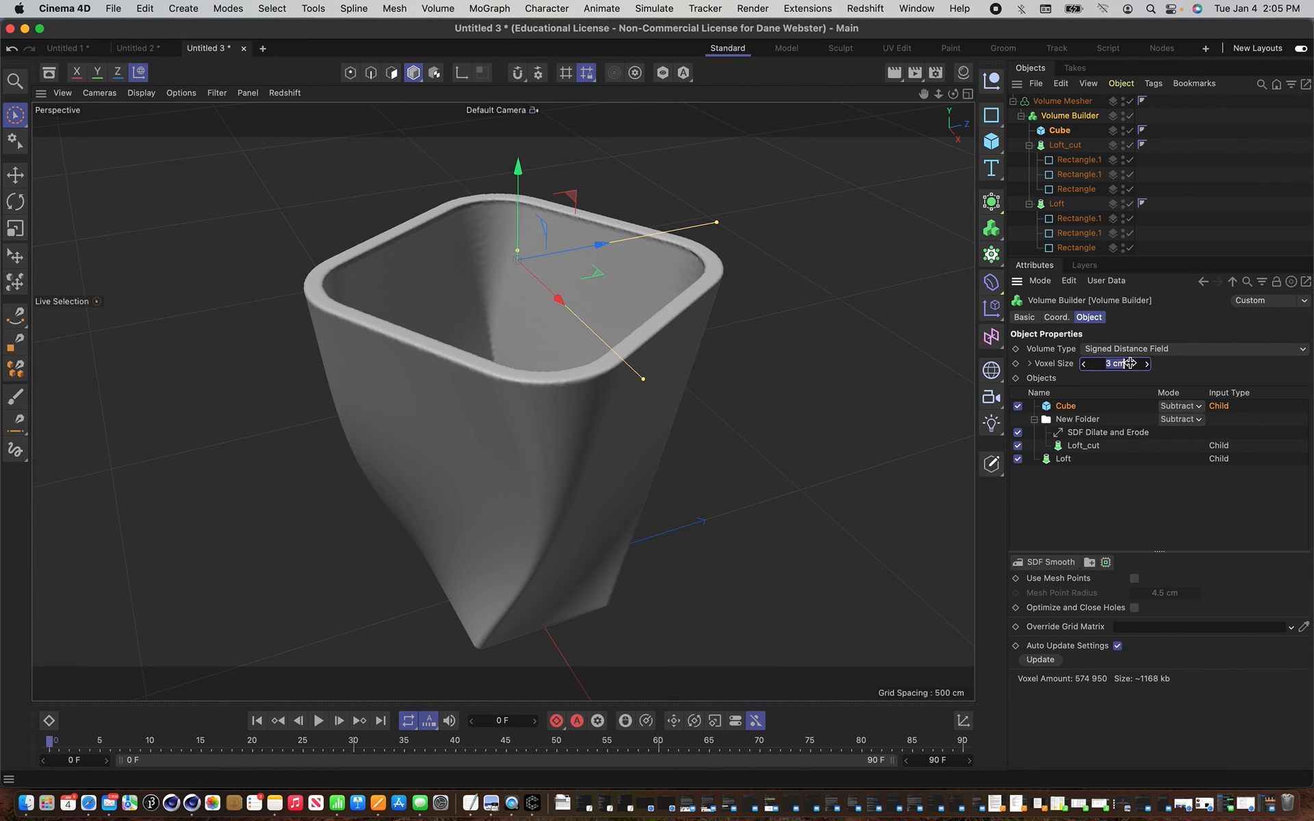
pyautogui.write('1.5')
pyautogui.press('Return')
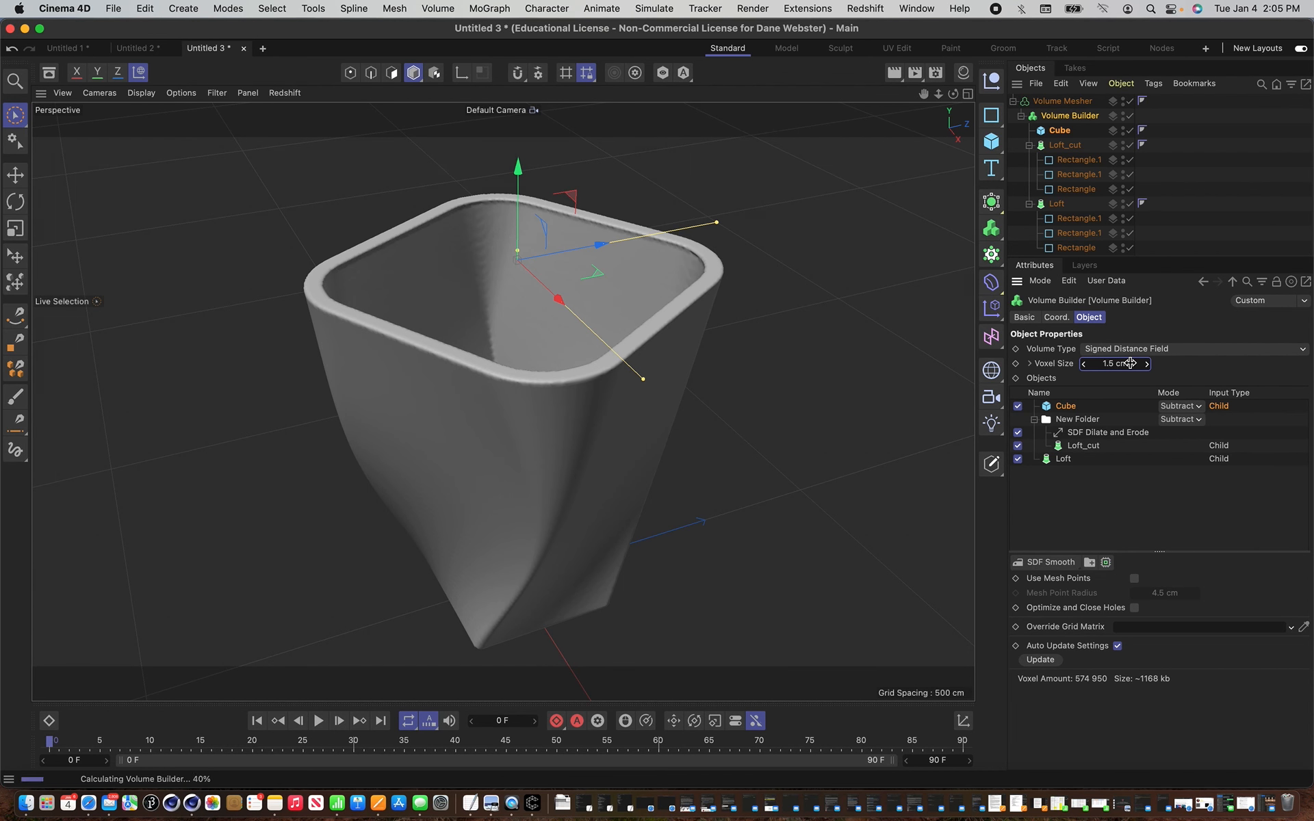
# Thicken the subtracting Cube to about 45.4 cm in Y to reopen the vessel's top.
pyautogui.click(519, 251)
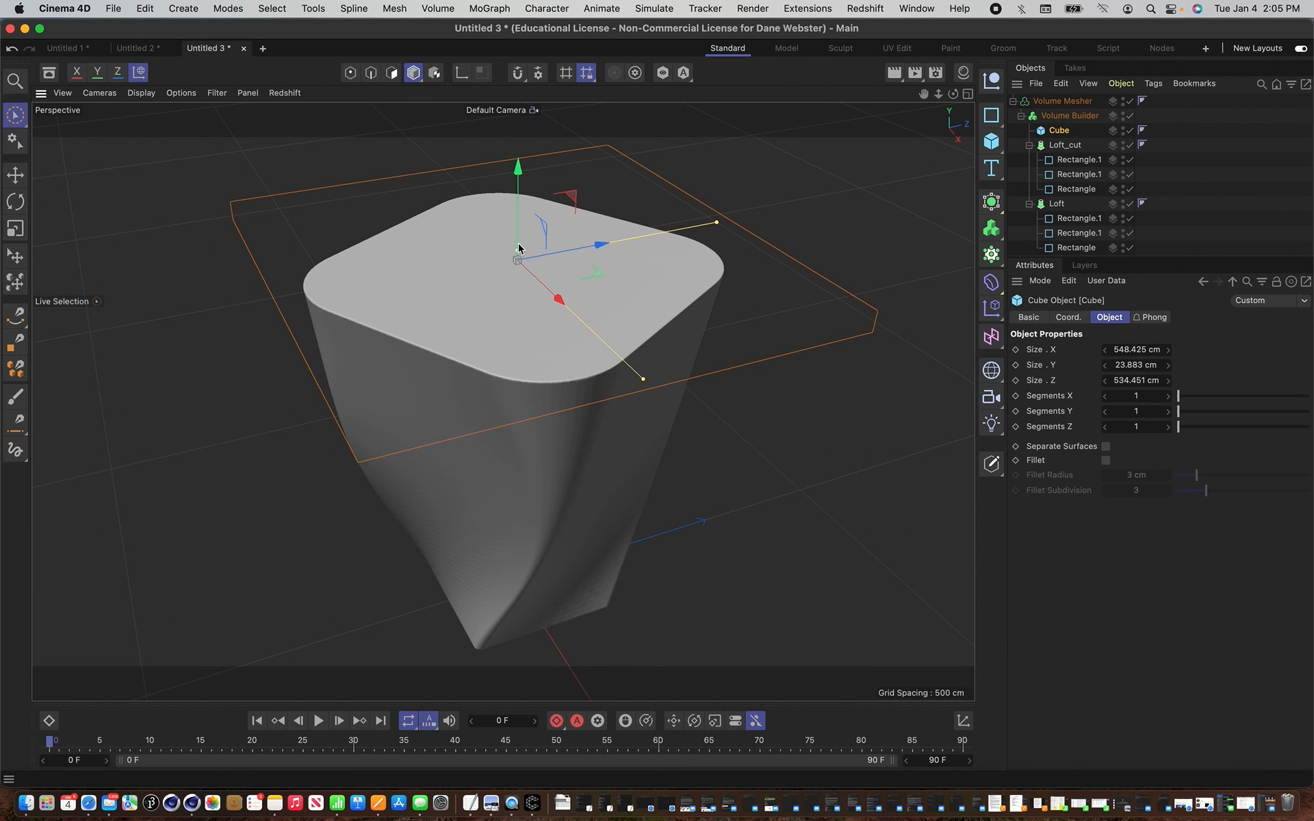
pyautogui.moveTo(518, 243); pyautogui.dragTo(518, 242)
pyautogui.press('super+z')
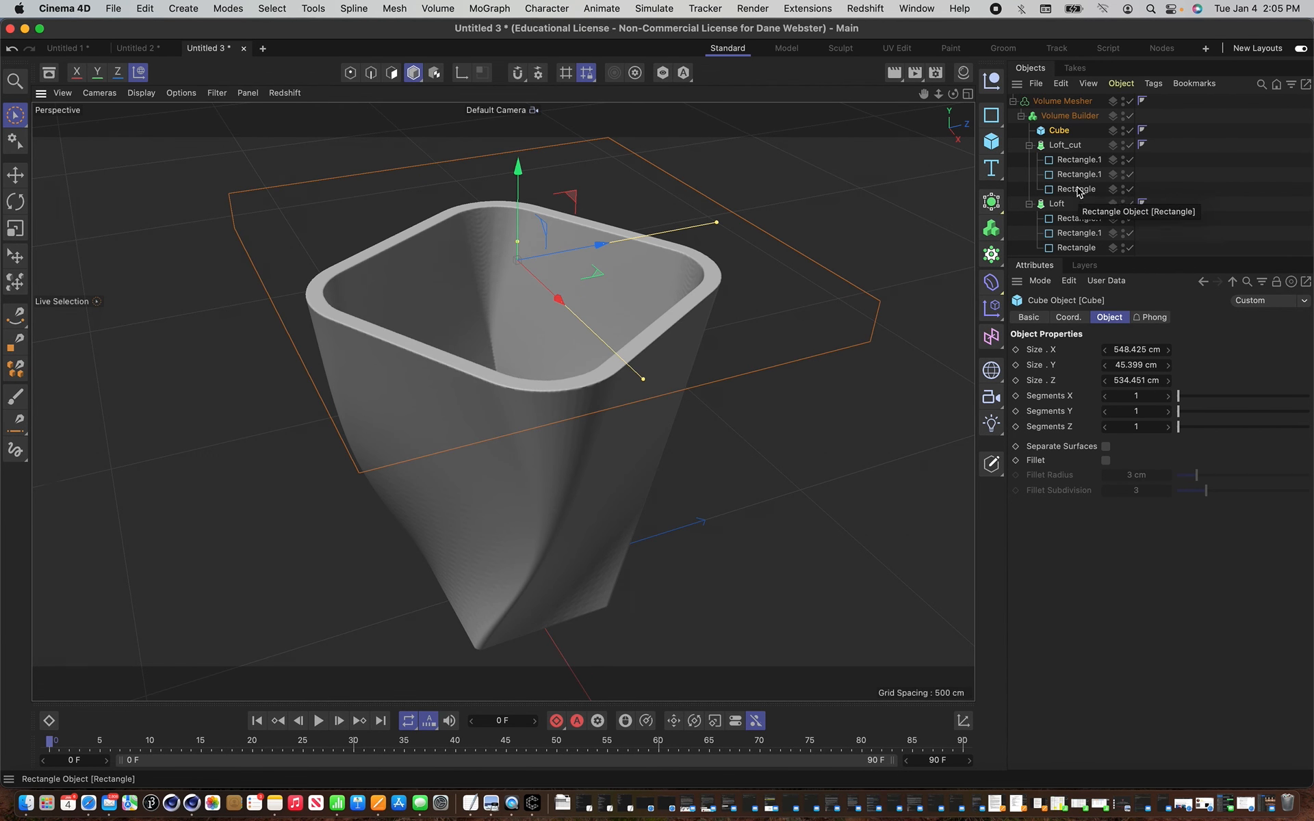
# Add an SDF Smooth filter above the Cube in the Volume Builder with voxel distance 1 and 2 iterations.
pyautogui.click(1069, 115)
pyautogui.click(1079, 406)
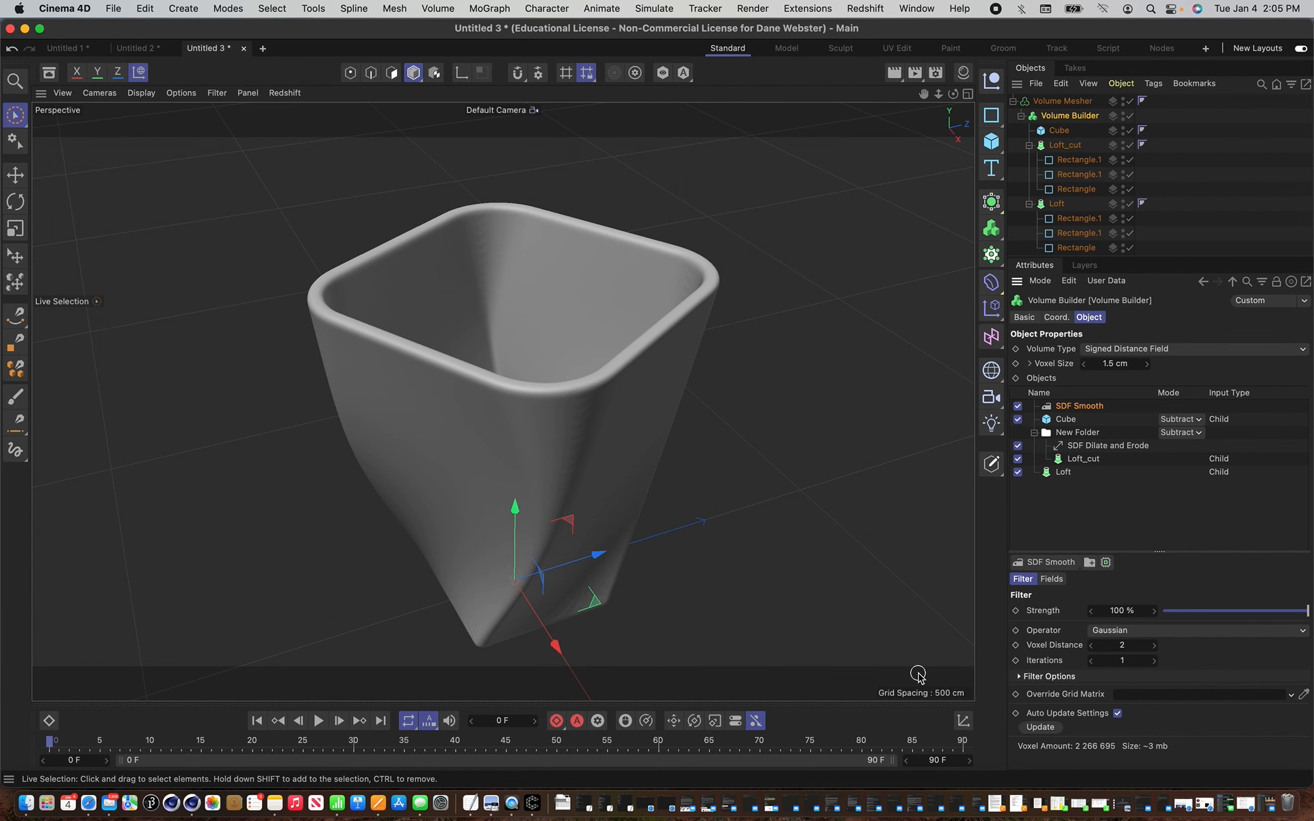
pyautogui.doubleClick(1133, 646)
pyautogui.write('1')
pyautogui.press('Tab')
pyautogui.write('2')
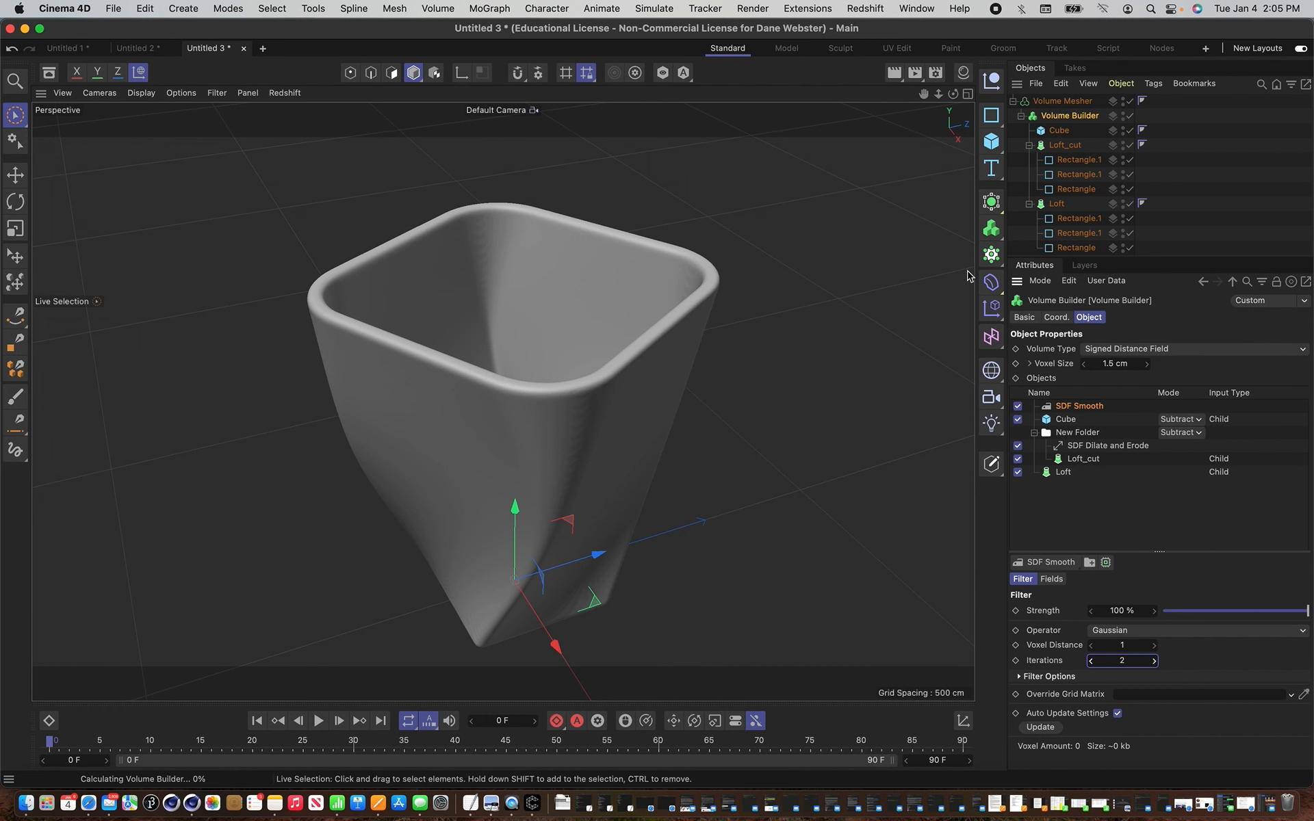
# Set both the width and height of Loft_cut's top rectangle to 250 cm.
pyautogui.moveTo(952, 93); pyautogui.dragTo(927, 205)
pyautogui.keyDown('alt'); pyautogui.moveTo(503, 401); pyautogui.dragTo(503, 401); pyautogui.keyUp('alt')
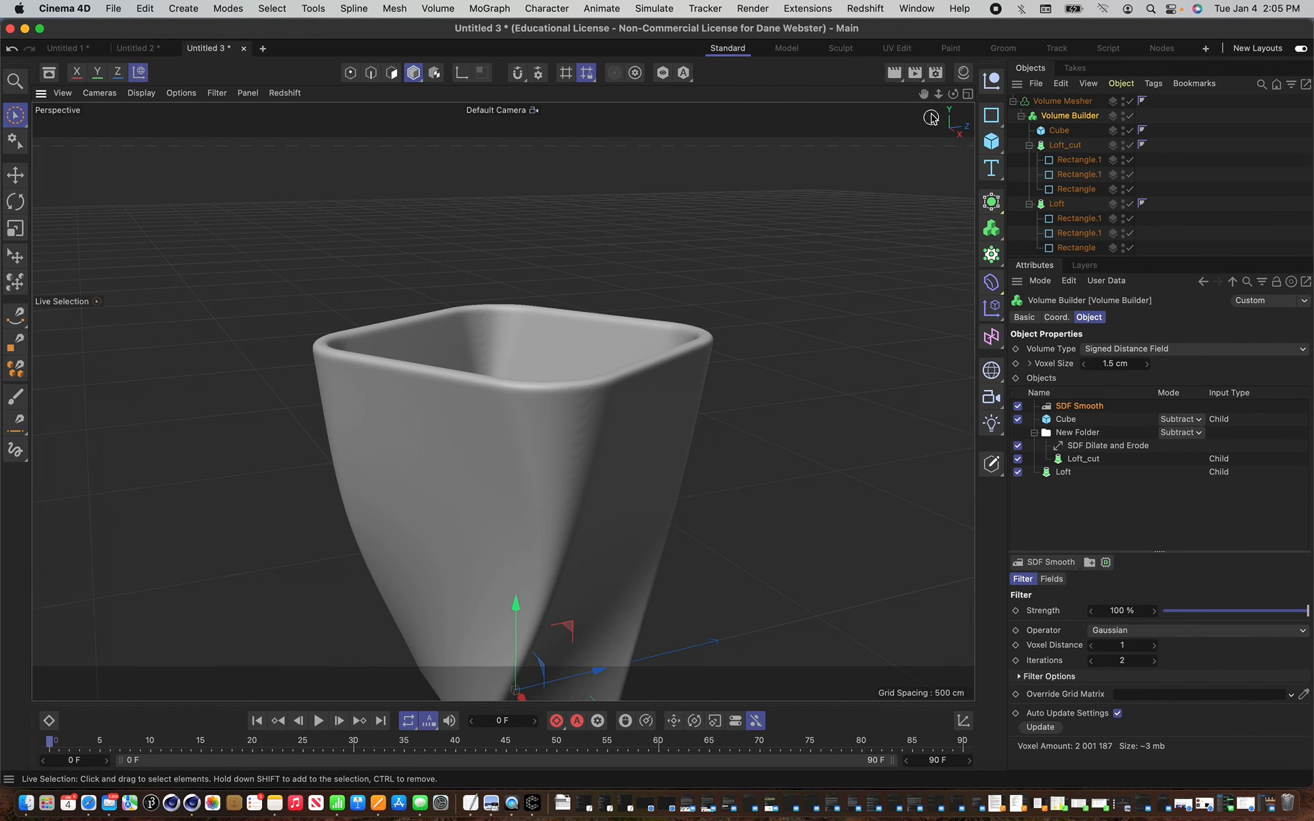
pyautogui.keyDown('alt'); pyautogui.moveTo(502, 401); pyautogui.dragTo(503, 401, button='middle'); pyautogui.keyUp('alt')
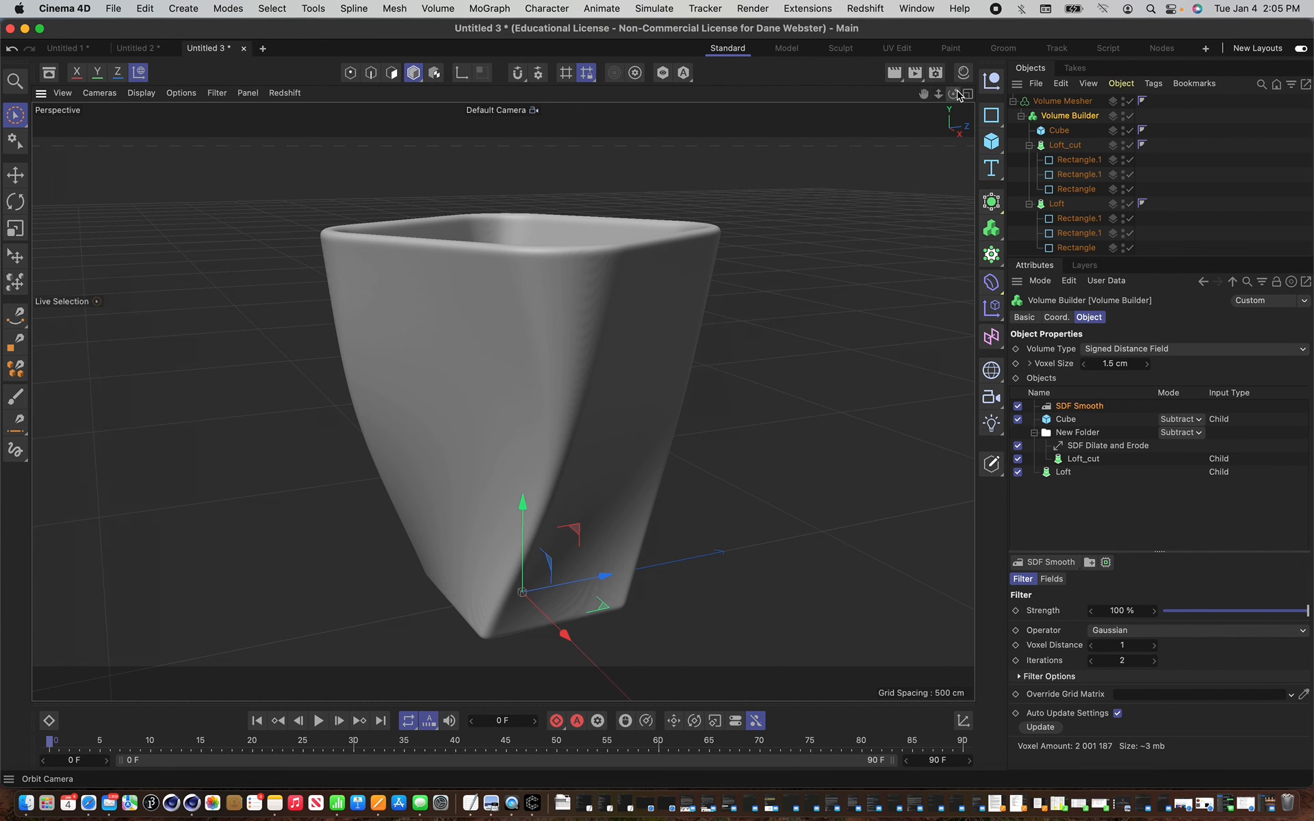
pyautogui.keyDown('alt'); pyautogui.moveTo(503, 401); pyautogui.dragTo(503, 401); pyautogui.keyUp('alt')
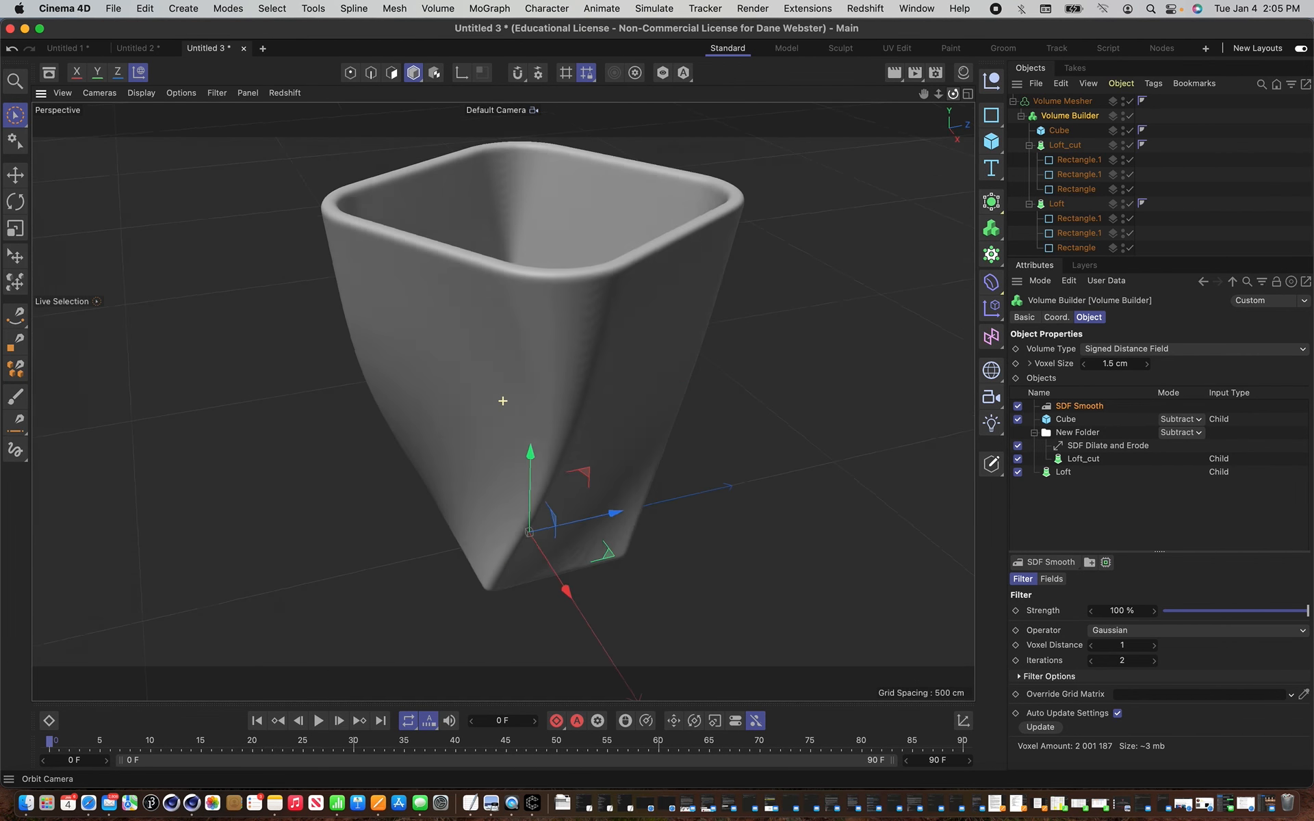
pyautogui.moveTo(952, 93)
pyautogui.mouseDown()
pyautogui.moveTo(958, 130)
pyautogui.moveTo(960, 93)
pyautogui.mouseUp()
pyautogui.click(1079, 160)
pyautogui.doubleClick(1141, 349)
pyautogui.write('250')
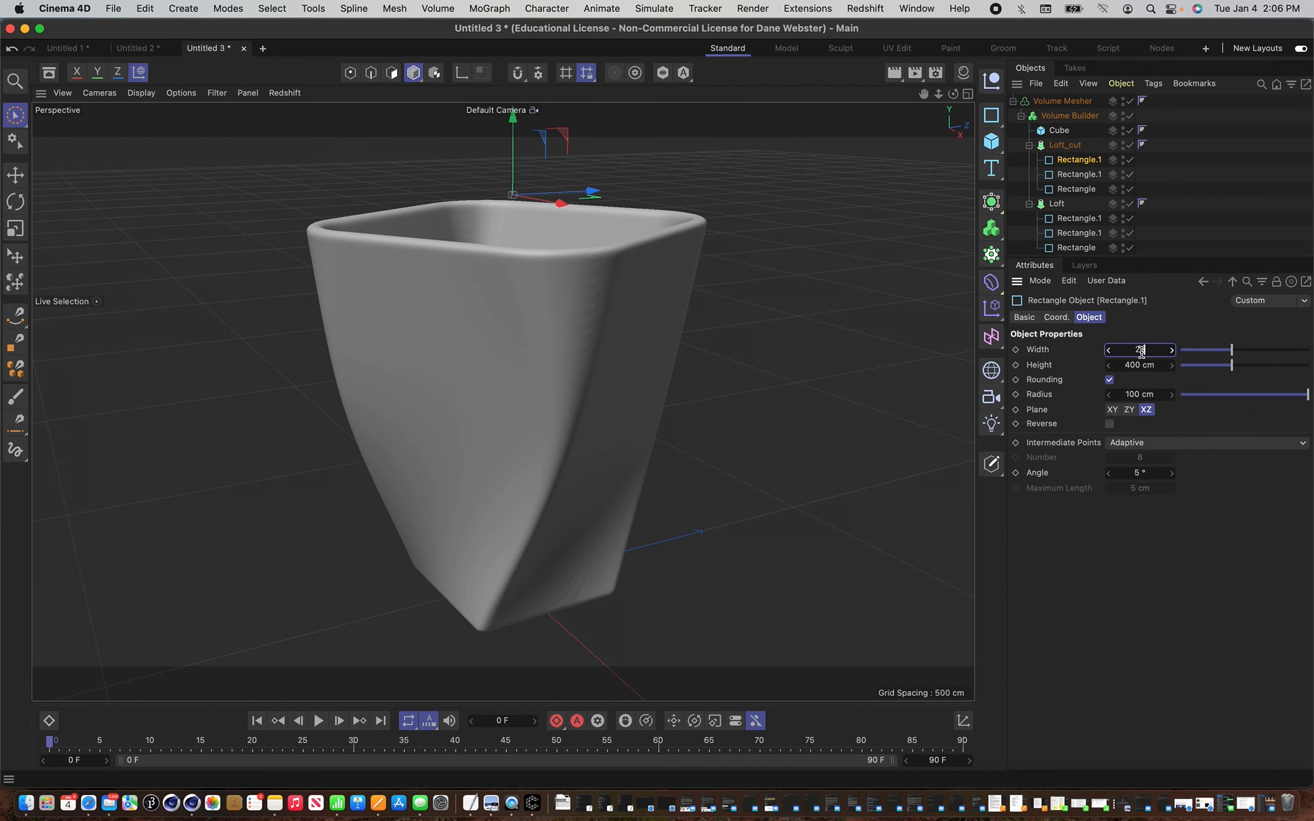
pyautogui.press('Return')
pyautogui.doubleClick(1142, 364)
pyautogui.write('250')
pyautogui.press('Return')
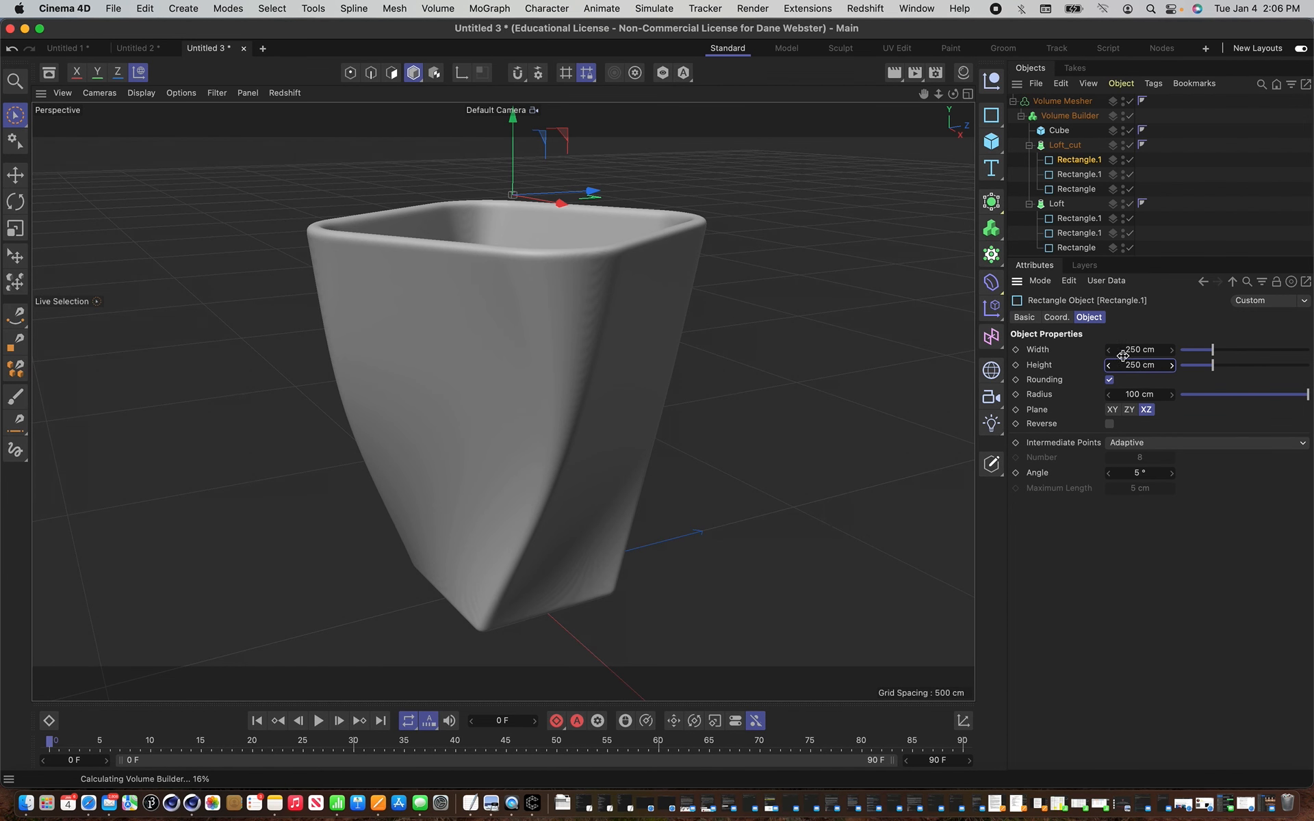
pyautogui.click(952, 93)
pyautogui.moveTo(504, 396); pyautogui.dragTo(502, 400)
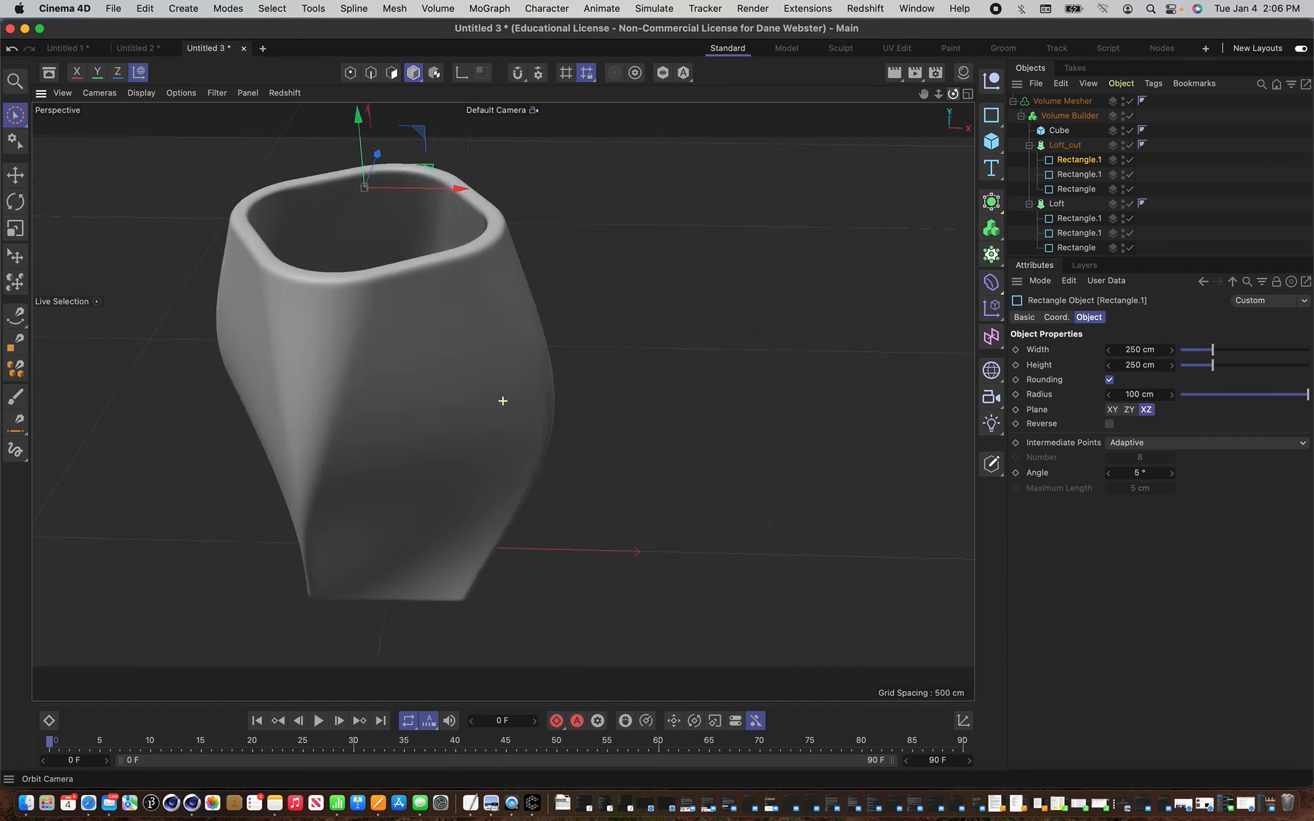